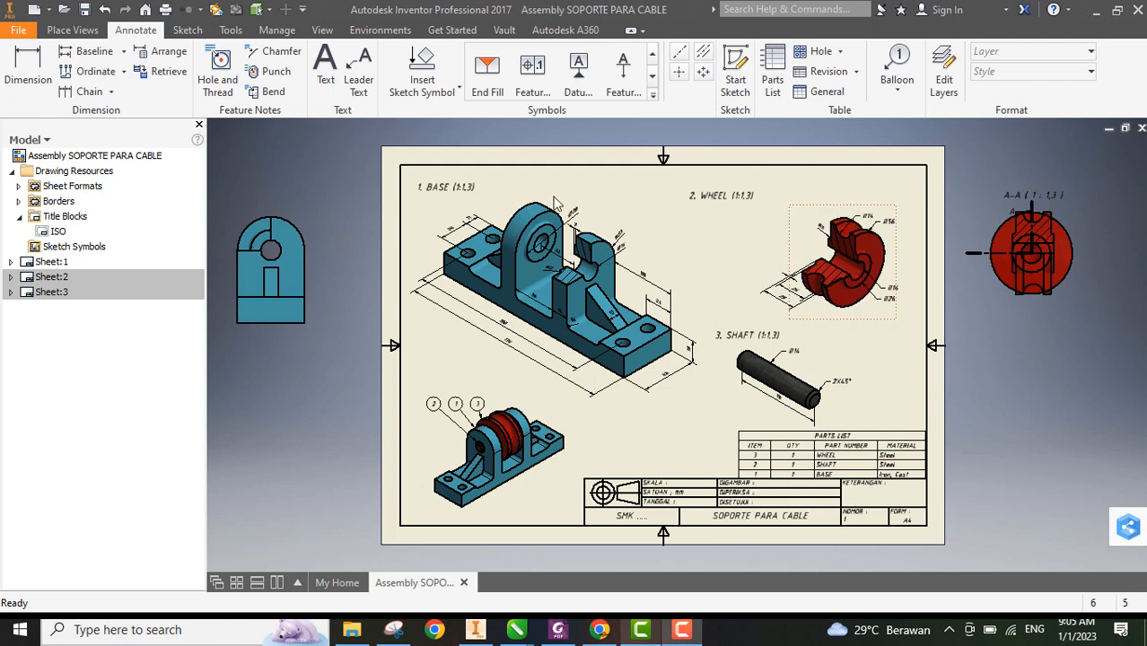
# Delete the overall length dimension below the long front edge of the isometric base view
pyautogui.click(71, 30)
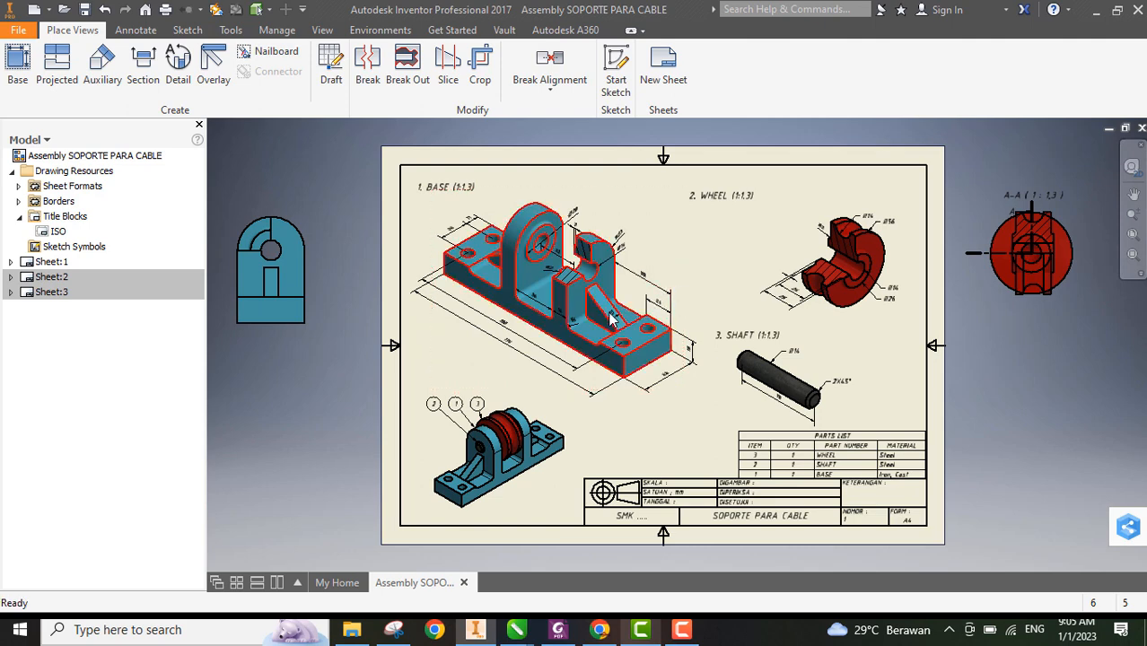
pyautogui.scroll(3, 610, 319)
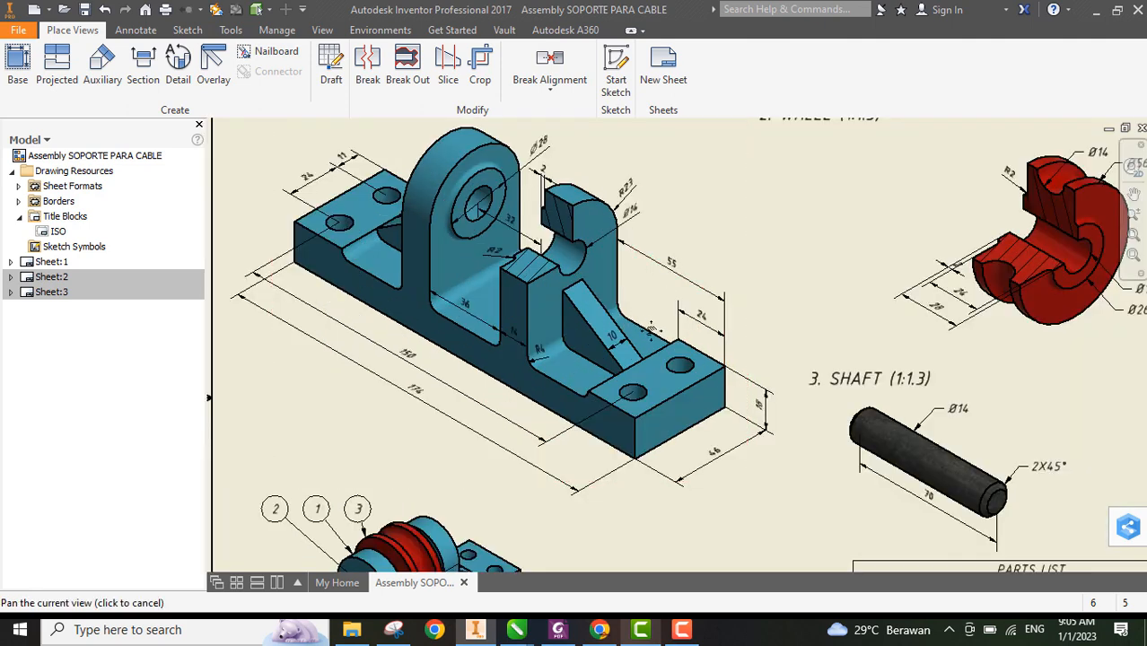
pyautogui.moveTo(650, 330); pyautogui.dragTo(679, 359, button='middle')
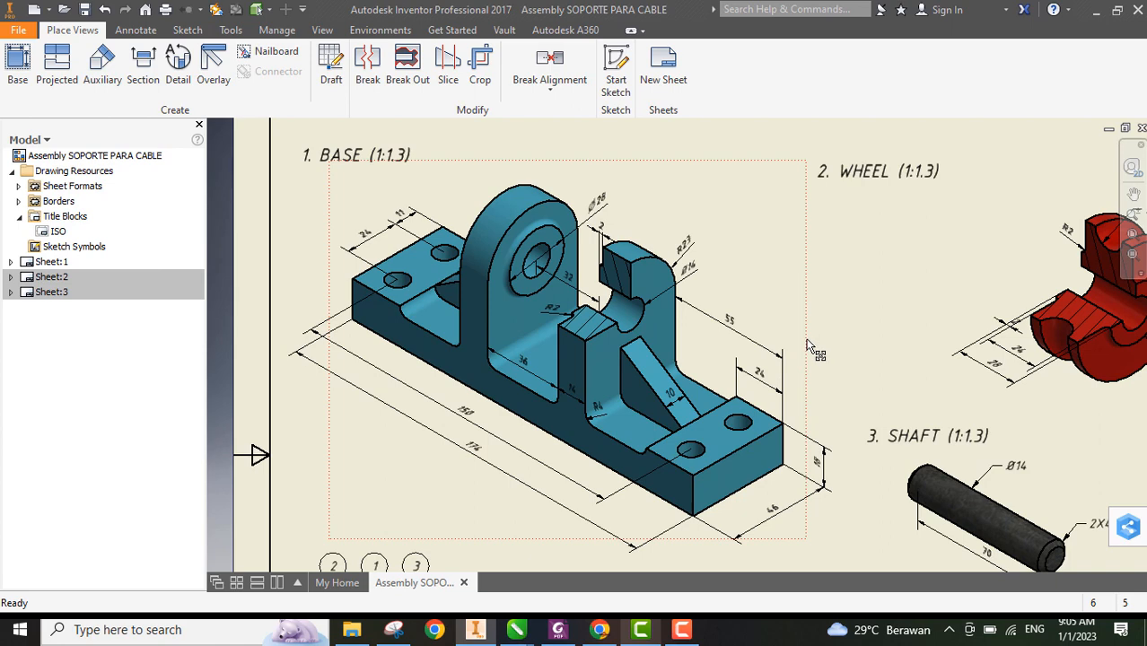
pyautogui.click(137, 31)
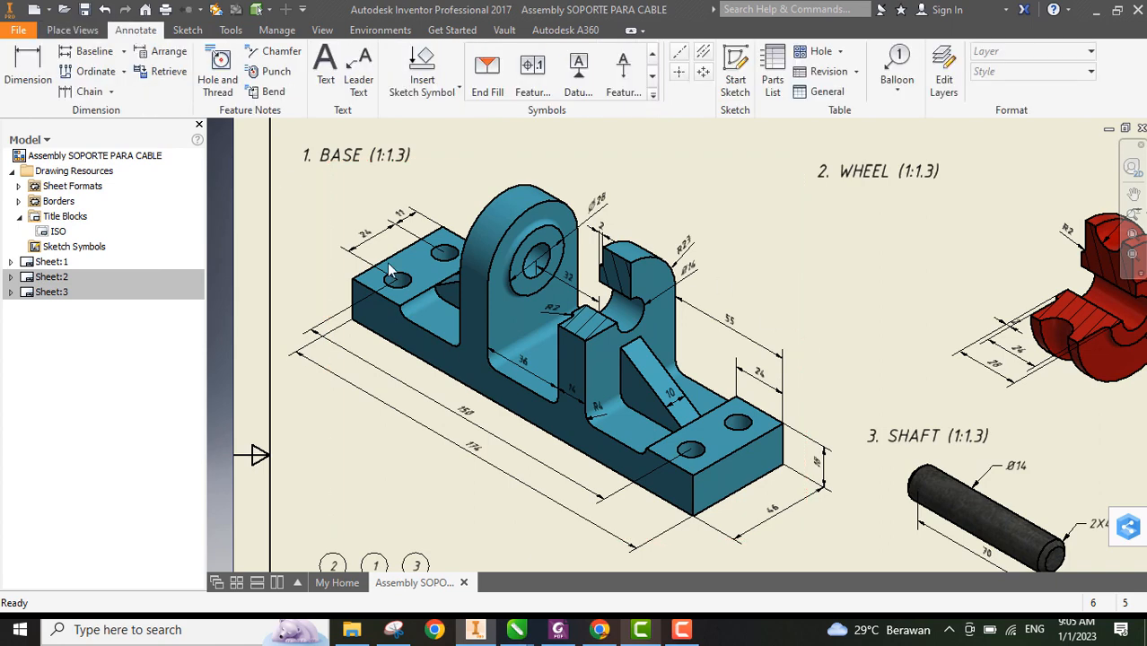
pyautogui.click(509, 480)
pyautogui.press('Delete')
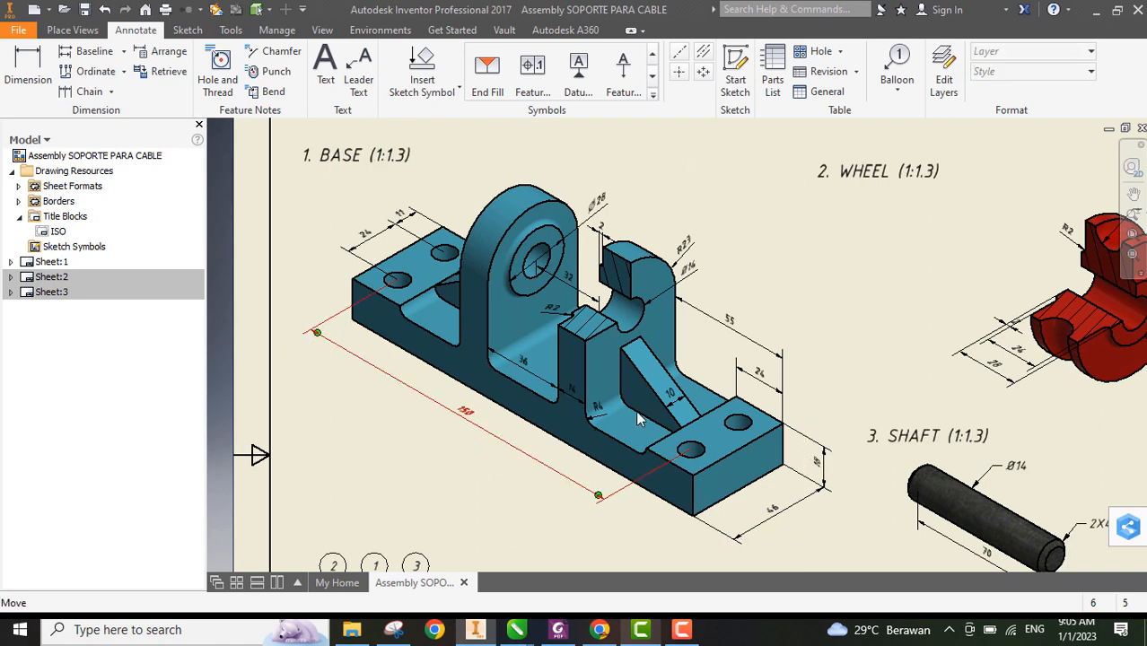
pyautogui.click(14, 76)
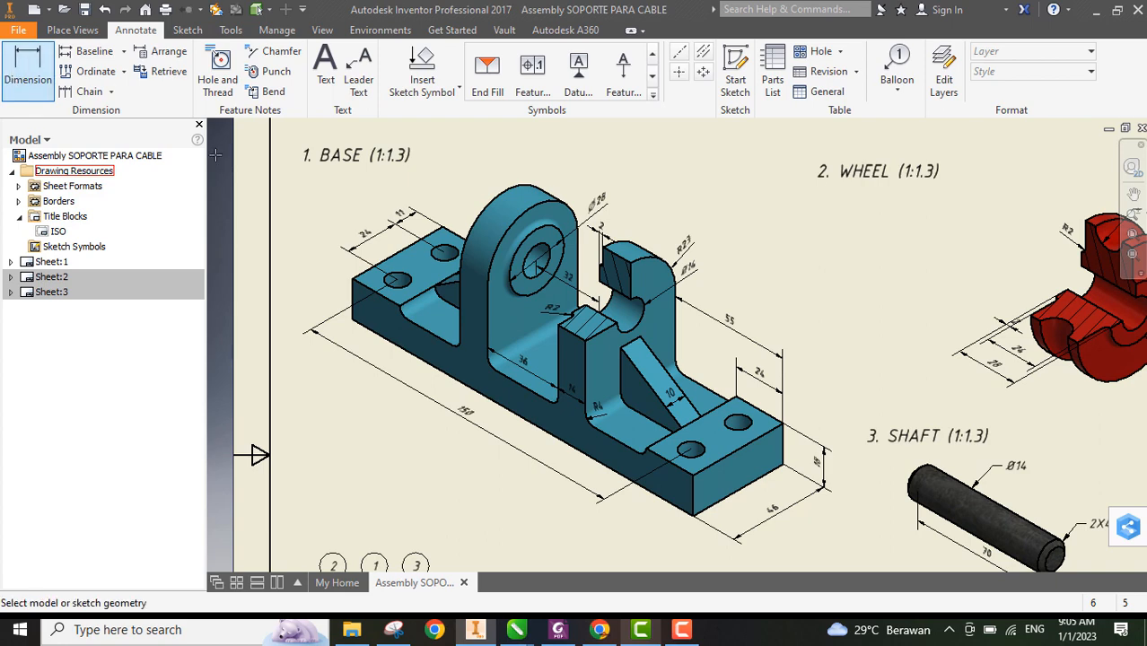
pyautogui.click(354, 328)
pyautogui.click(355, 339)
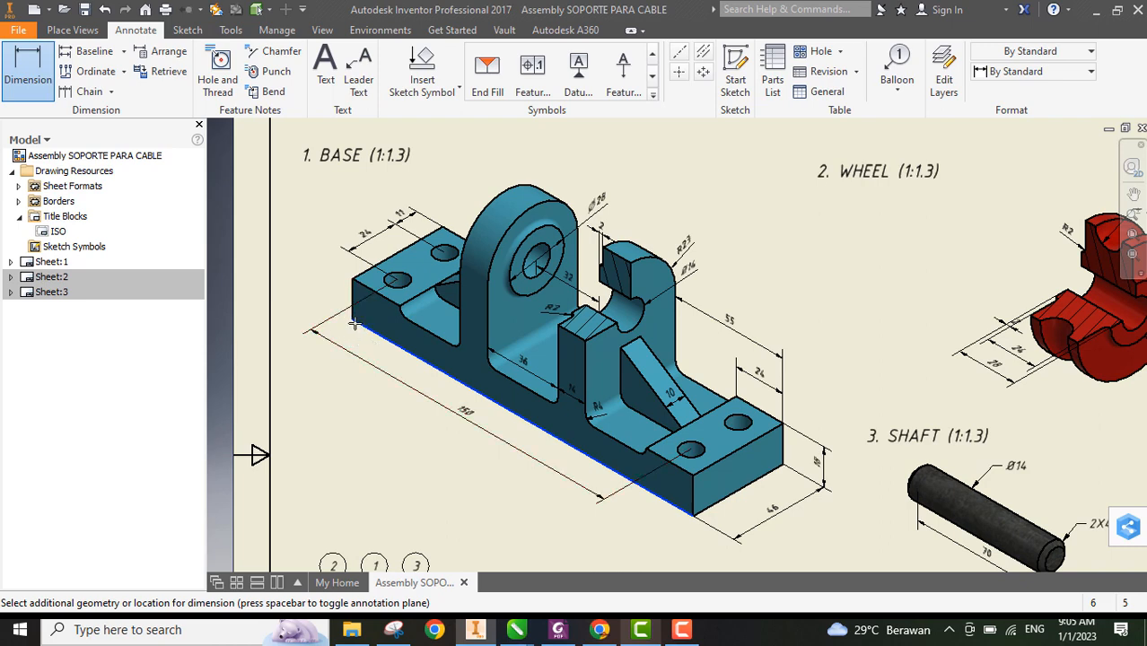
pyautogui.click(693, 513)
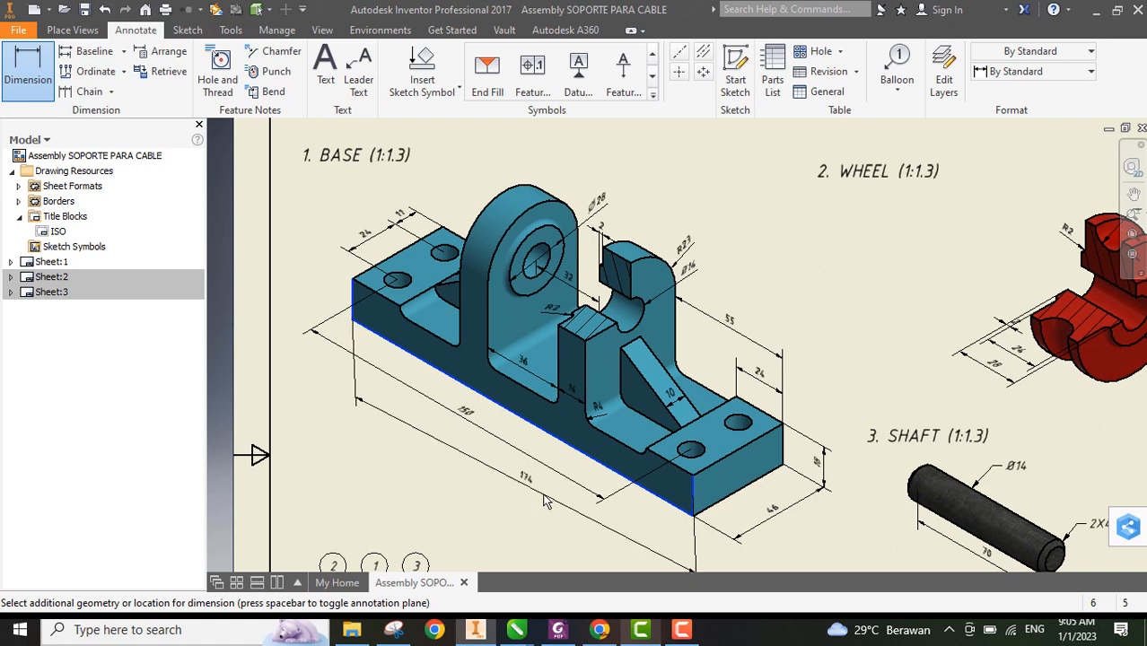
pyautogui.press('Escape')
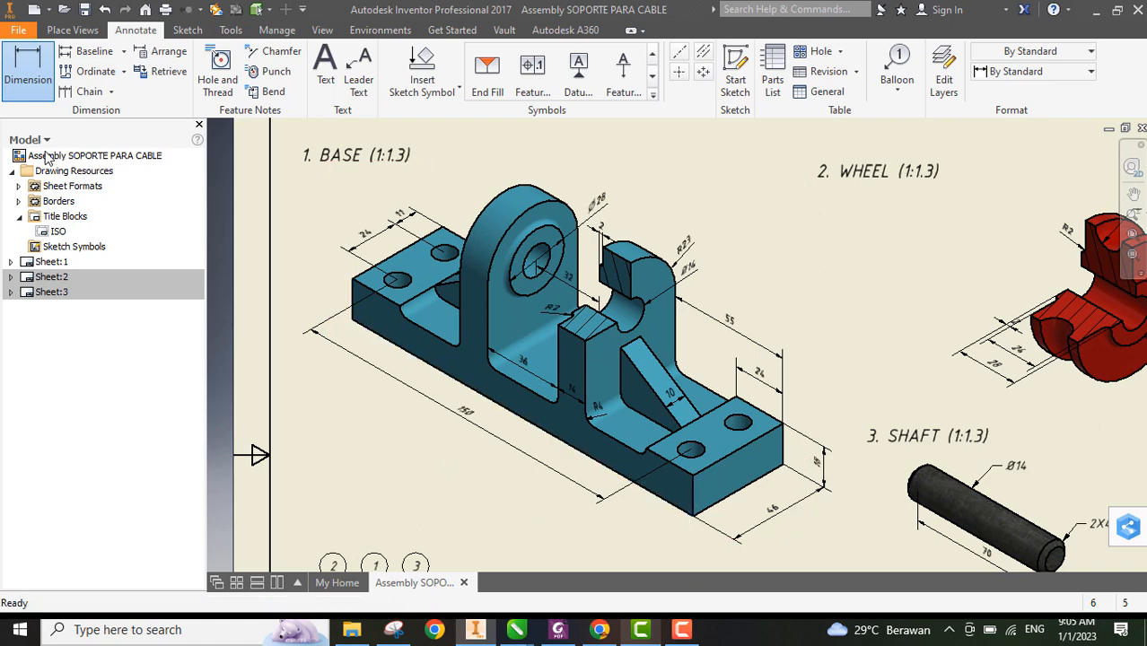
# Dimension the base's overall length between its two lower end corners, placing it outside the hole-spacing dimension and parallel to the long edge
pyautogui.click(27, 85)
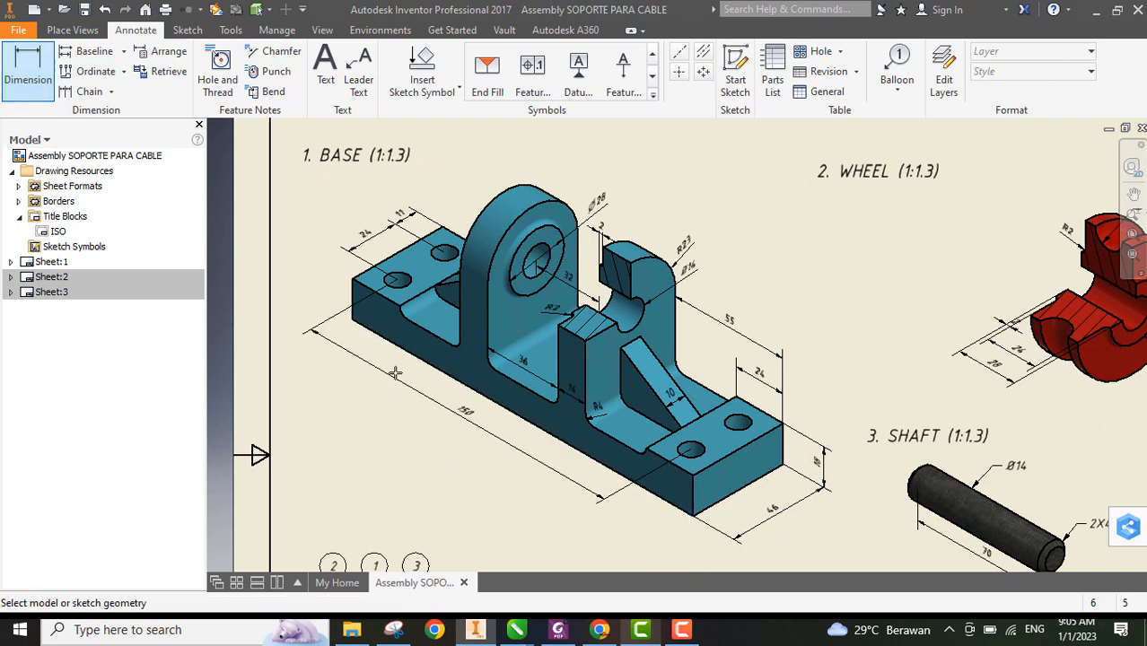
pyautogui.click(729, 496)
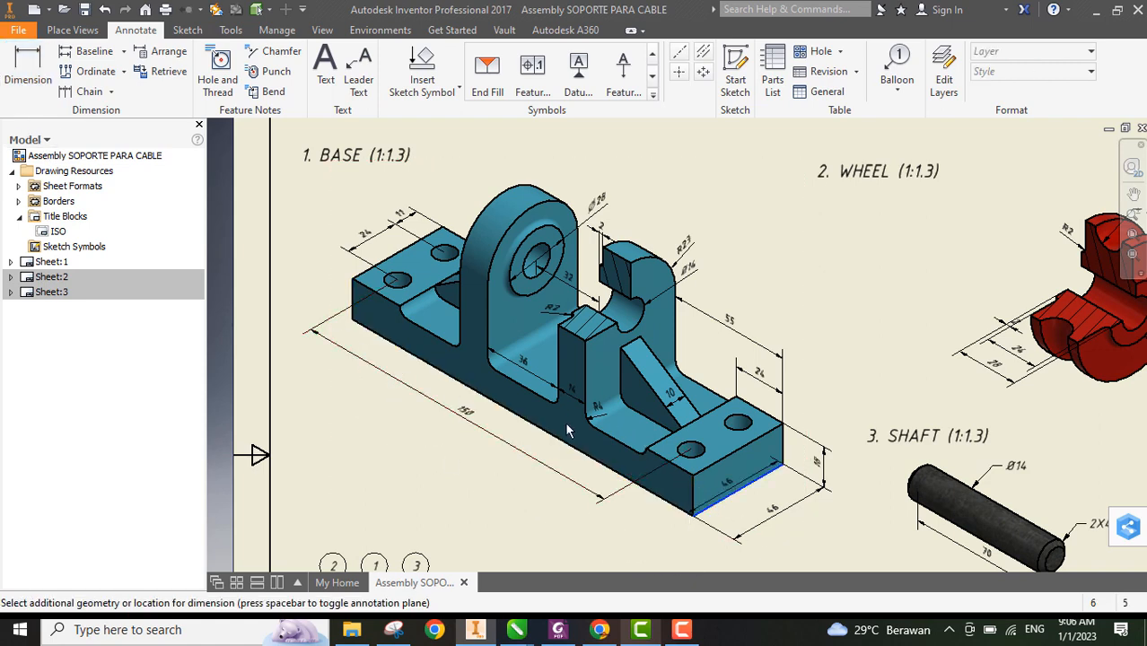
pyautogui.click(351, 318)
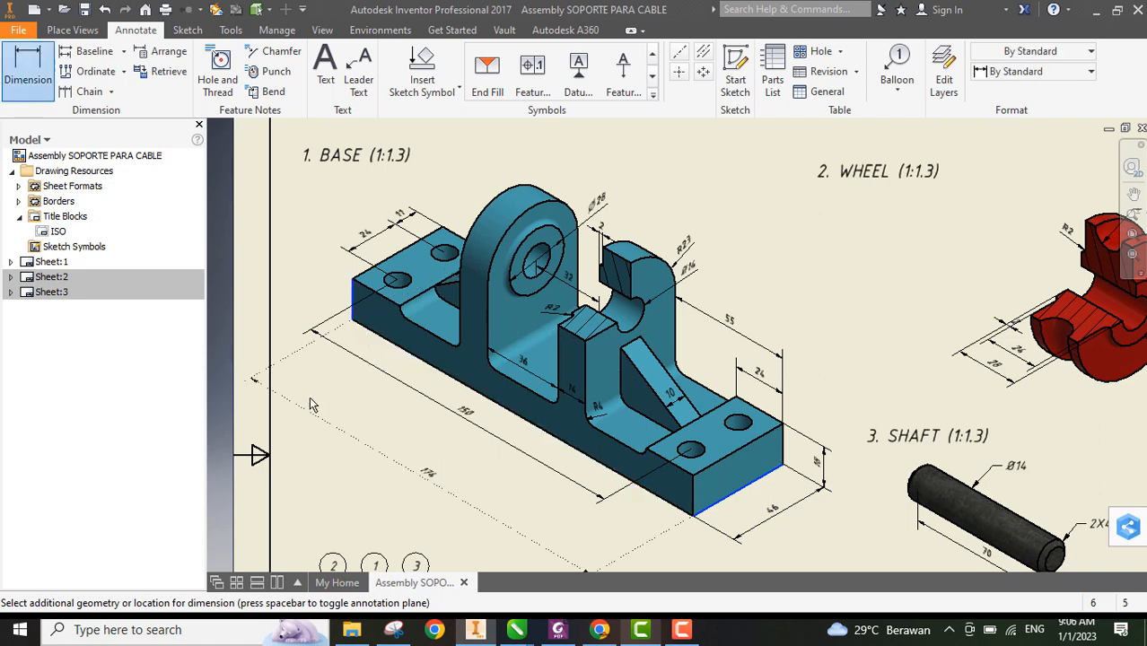
pyautogui.click(356, 386)
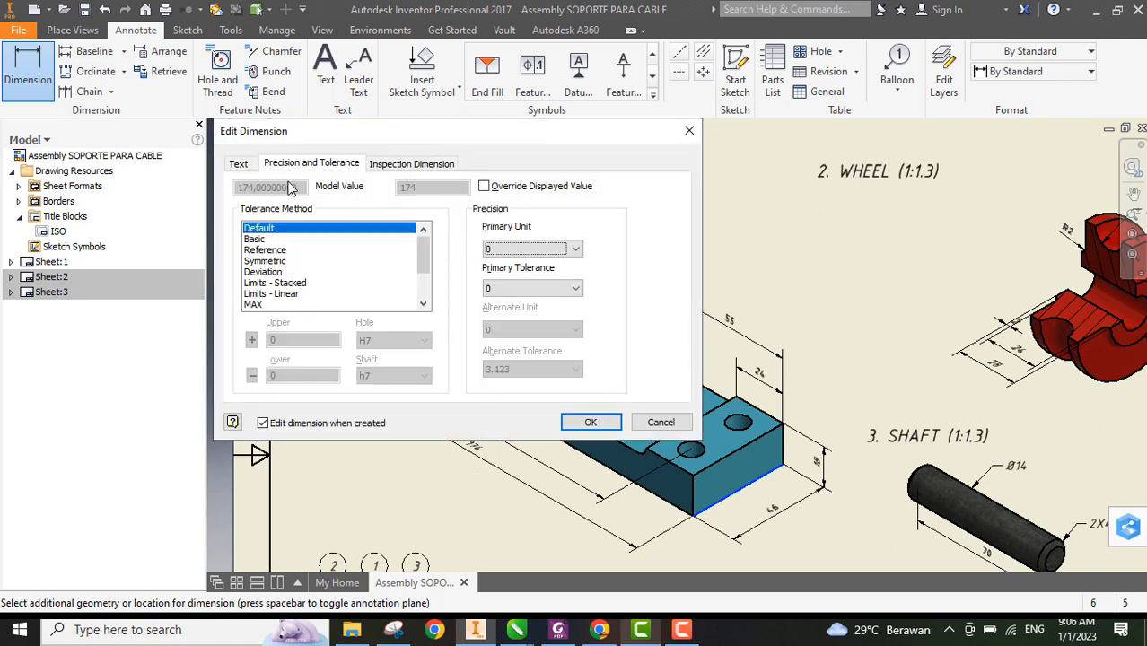
# Try a diameter symbol on the new length dimension, remove it, review the precision and inspection options, and accept the dimension
pyautogui.click(240, 165)
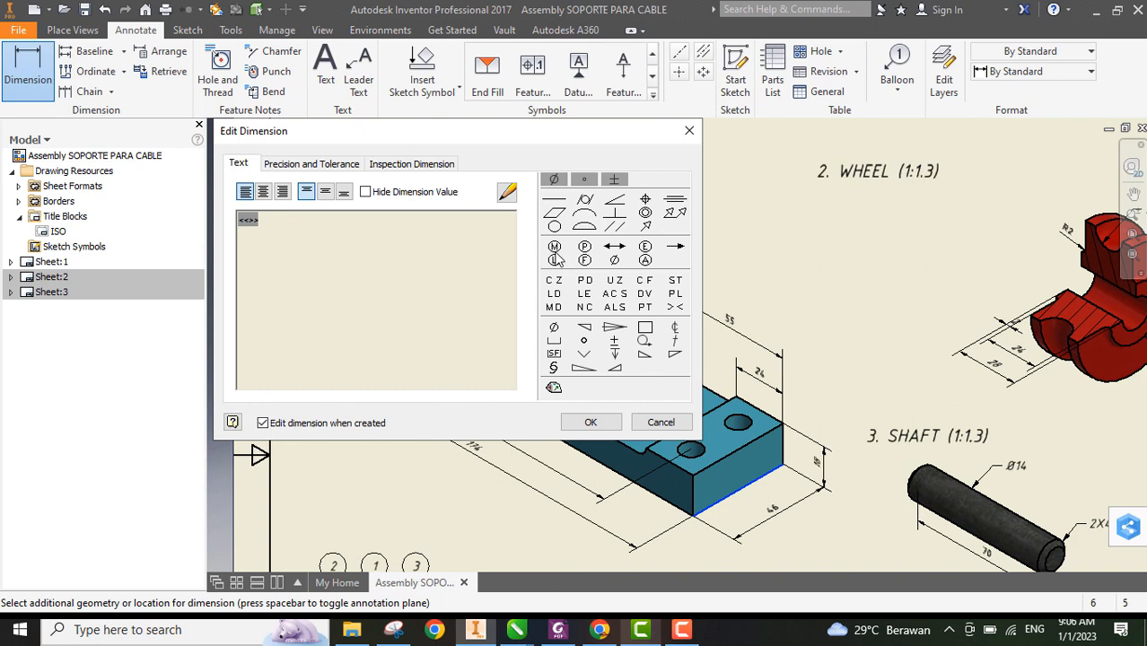
pyautogui.click(555, 180)
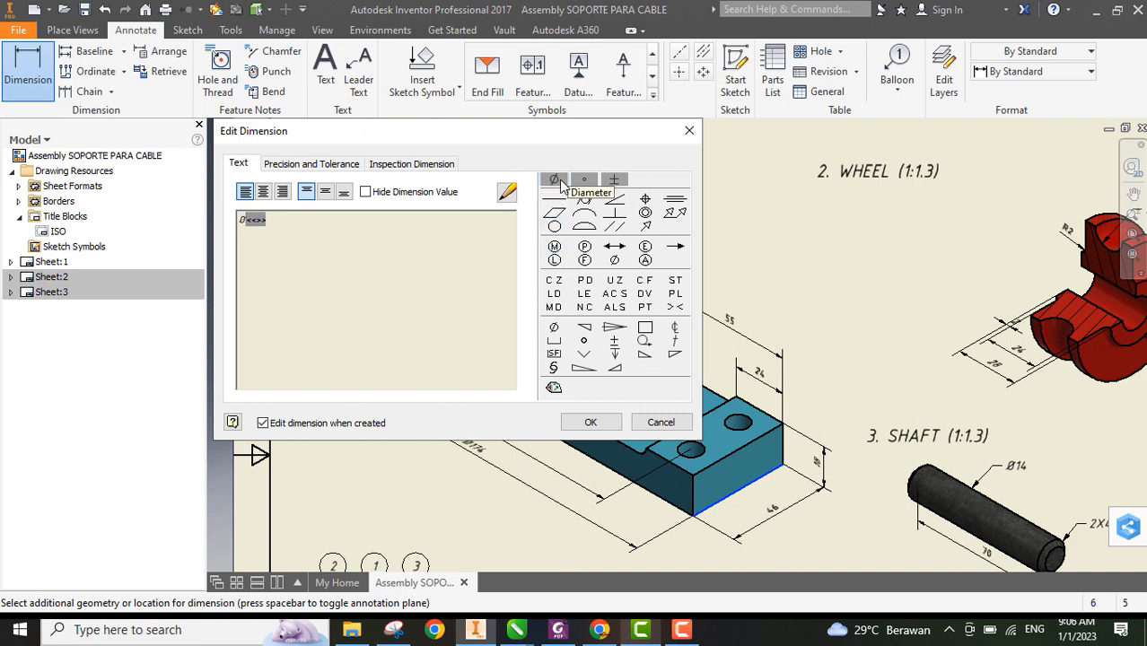
pyautogui.press('BackSpace')
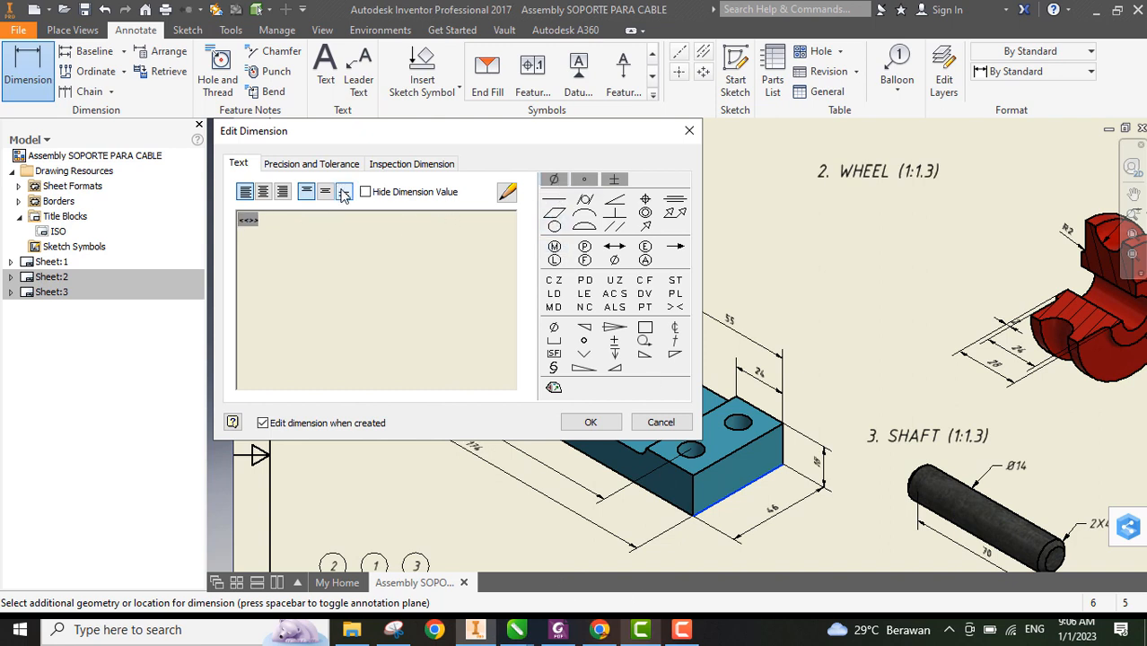
pyautogui.click(321, 165)
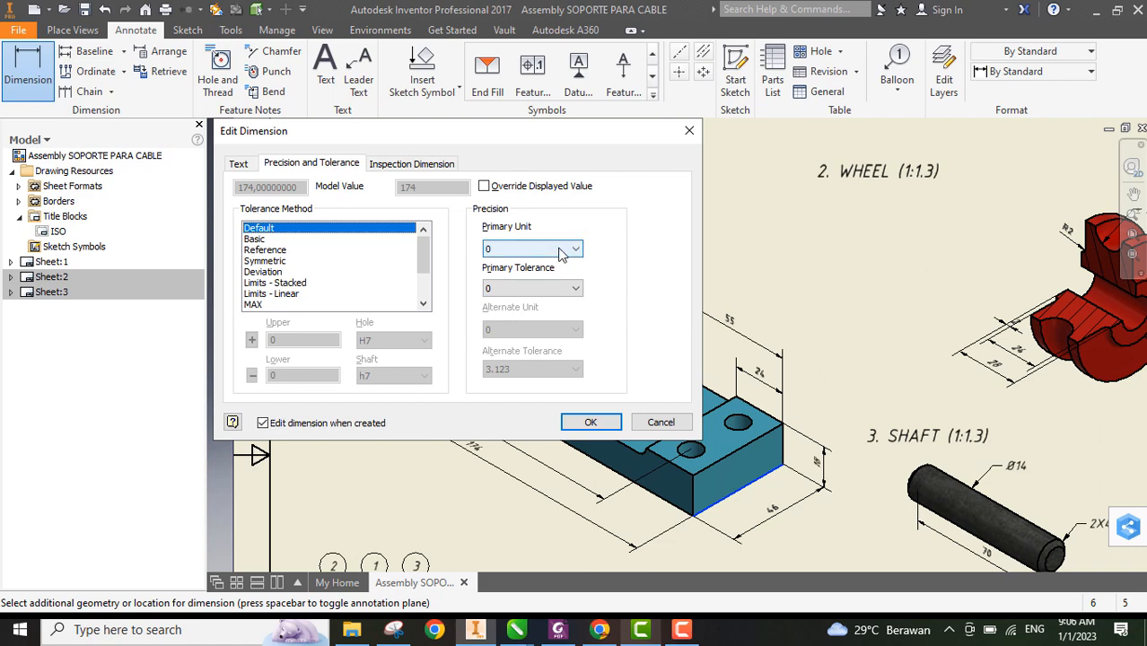
pyautogui.click(443, 165)
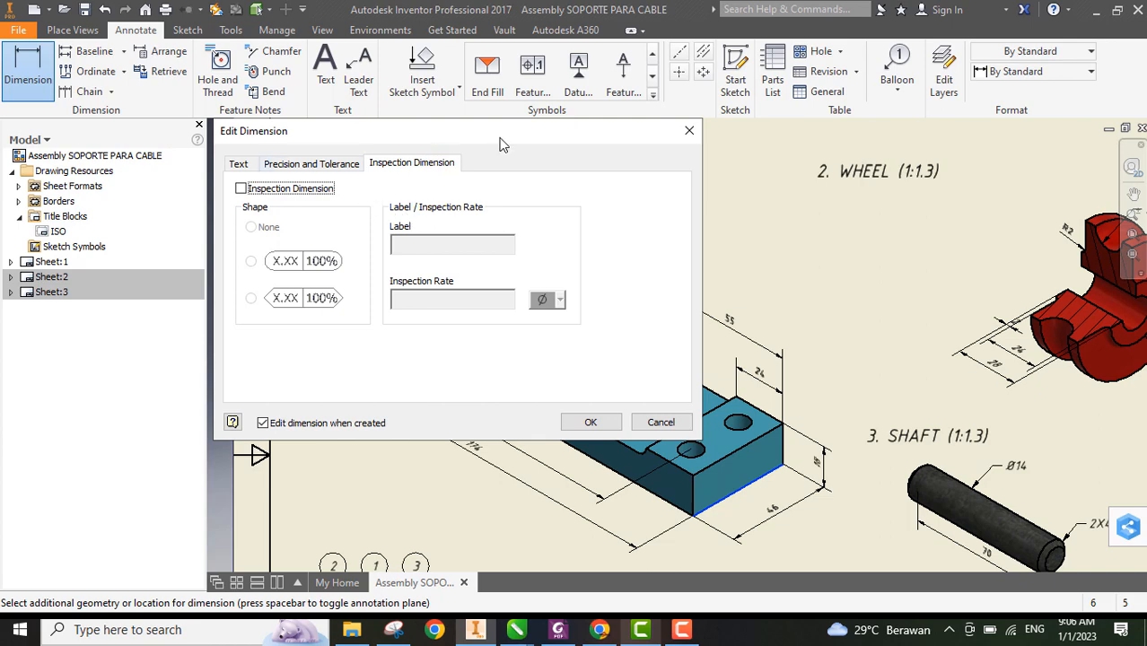
pyautogui.click(589, 424)
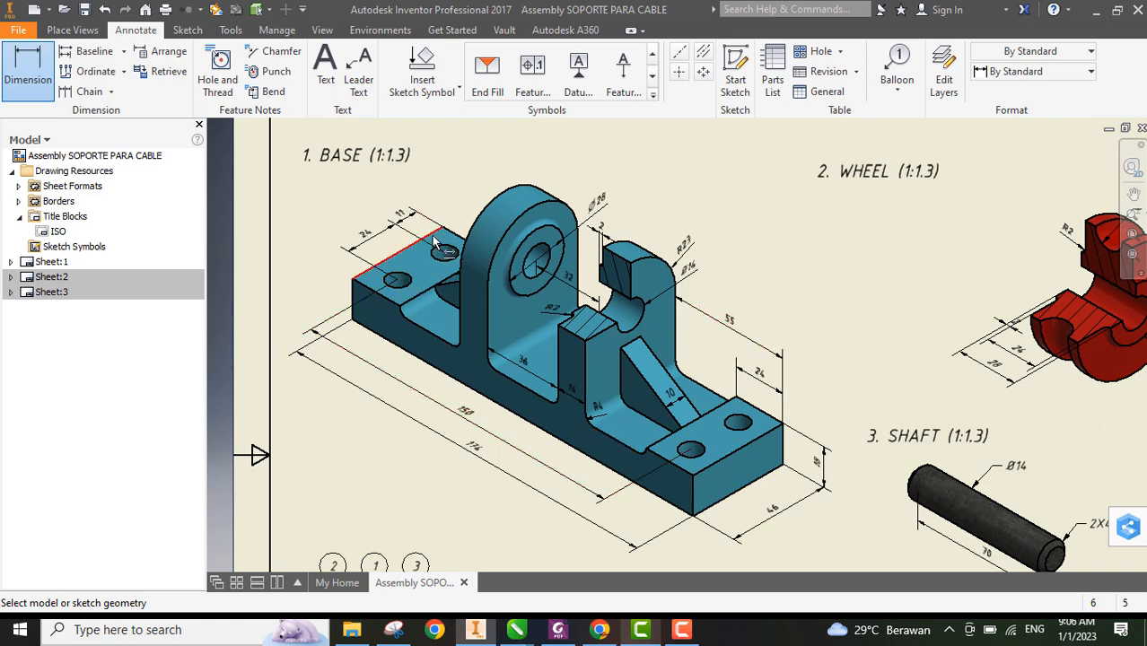
pyautogui.scroll(3, 594, 422)
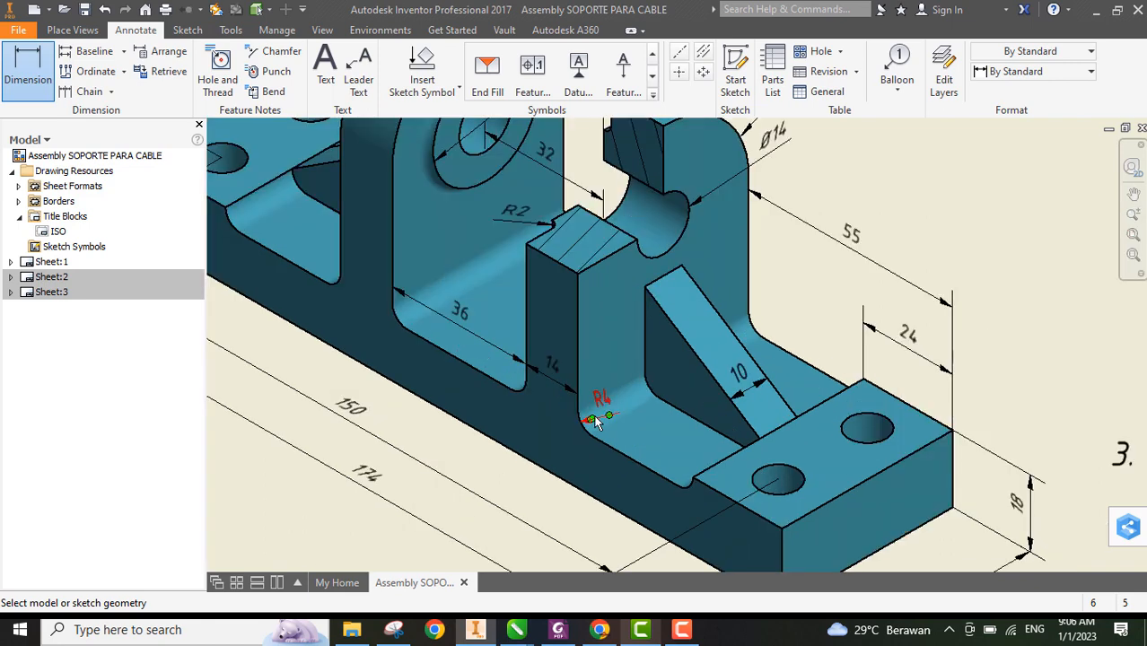
pyautogui.scroll(2, 599, 423)
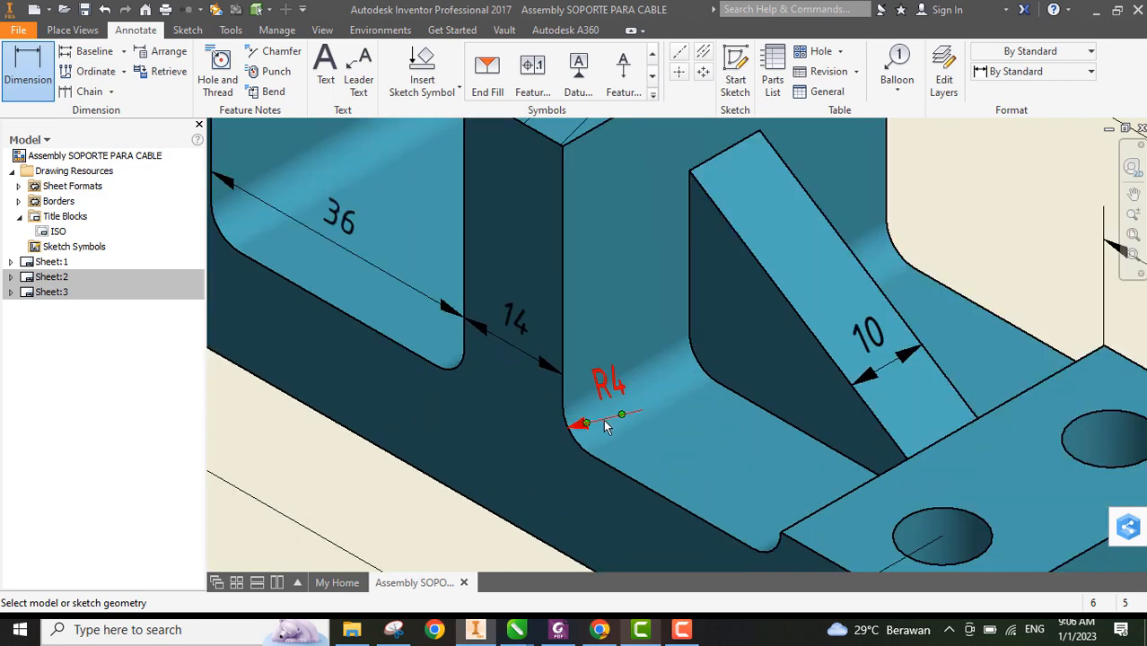
pyautogui.doubleClick(607, 425)
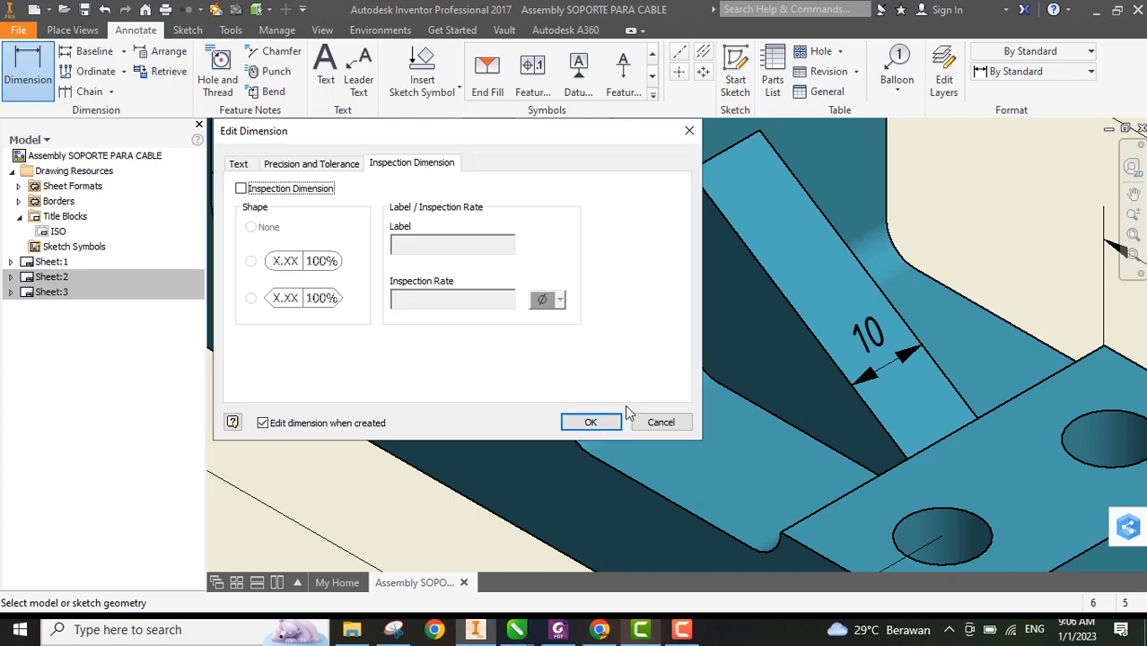
pyautogui.click(642, 420)
pyautogui.press('Escape')
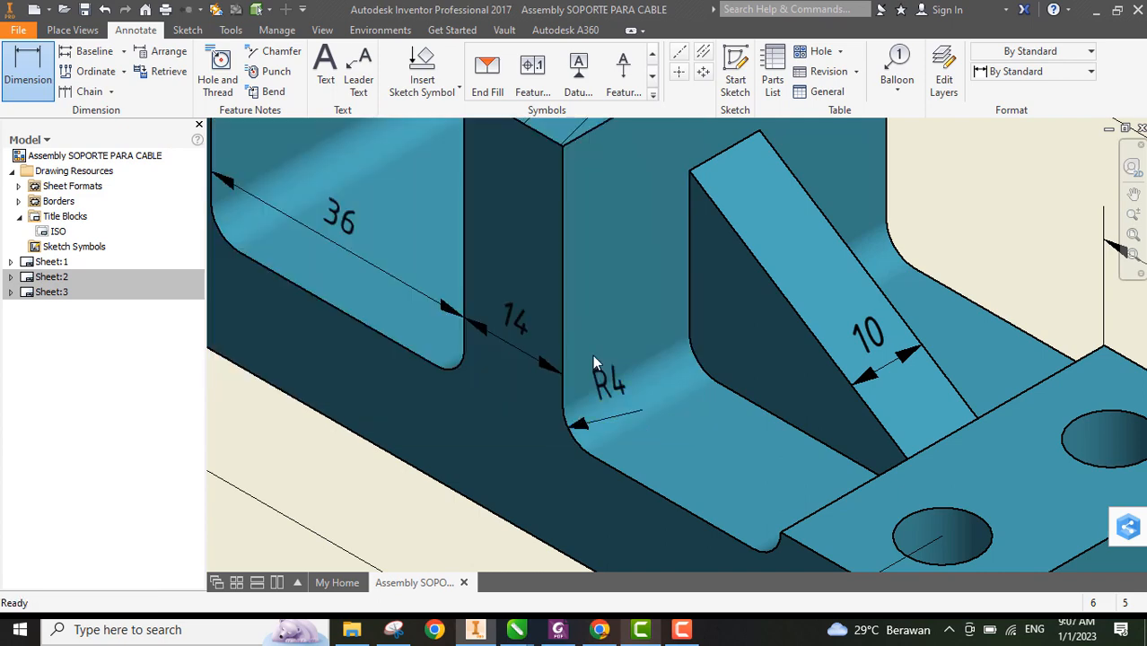
# Delete the R4 dimension beside the rib and place a new radius dimension on the same fillet of the base
pyautogui.click(607, 387)
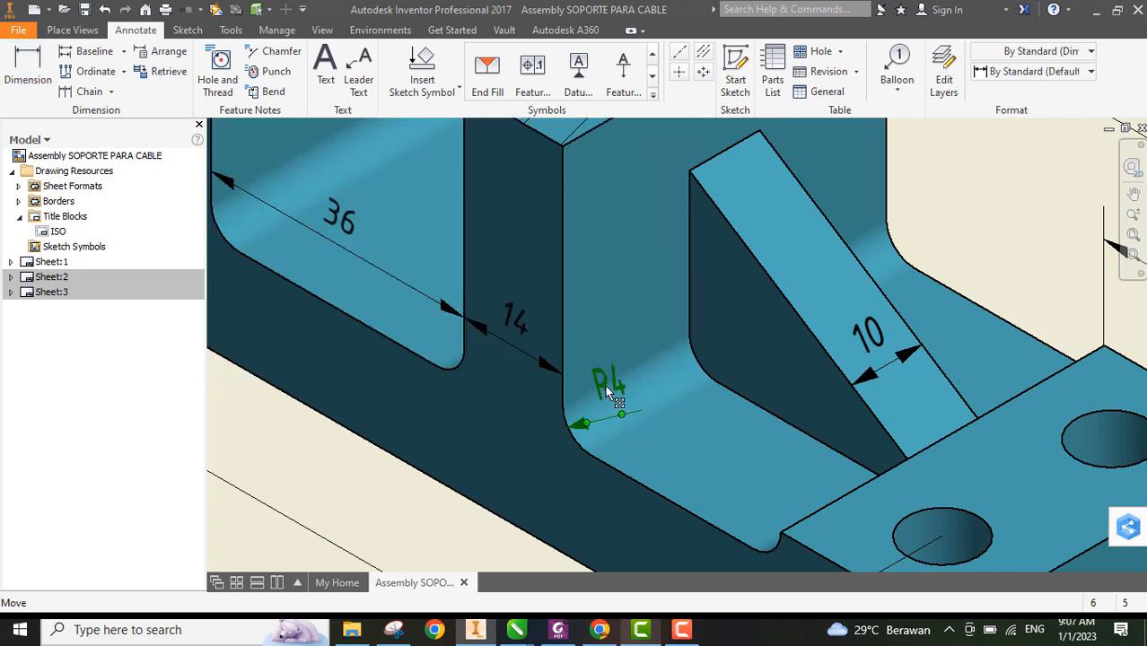
pyautogui.press('Delete')
pyautogui.click(27, 68)
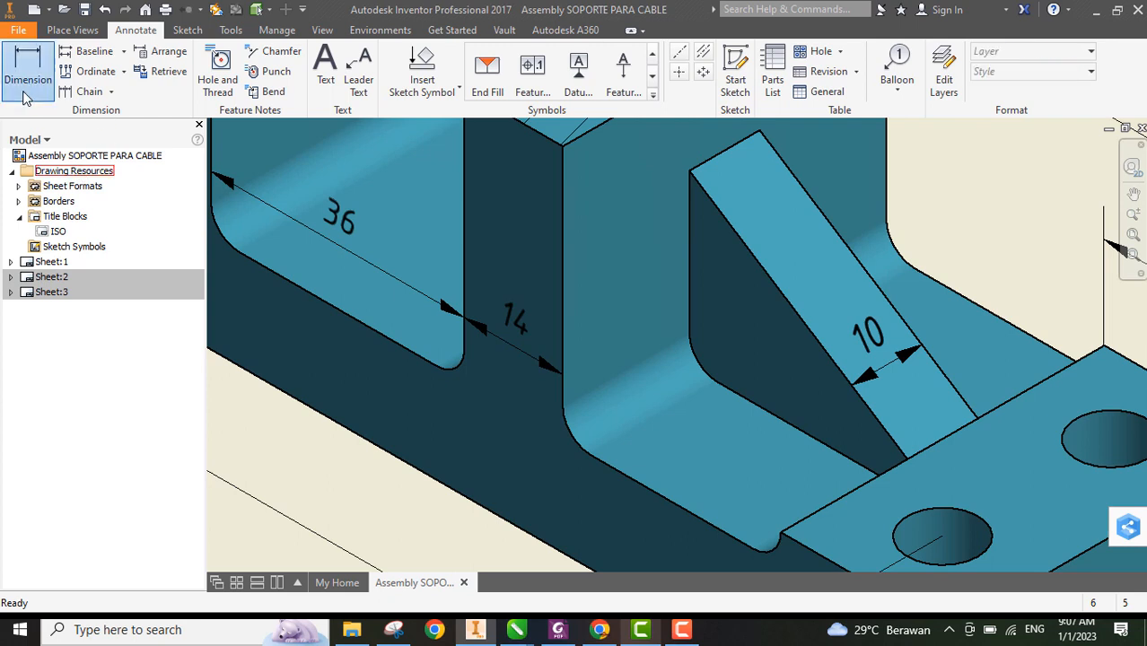
pyautogui.click(579, 451)
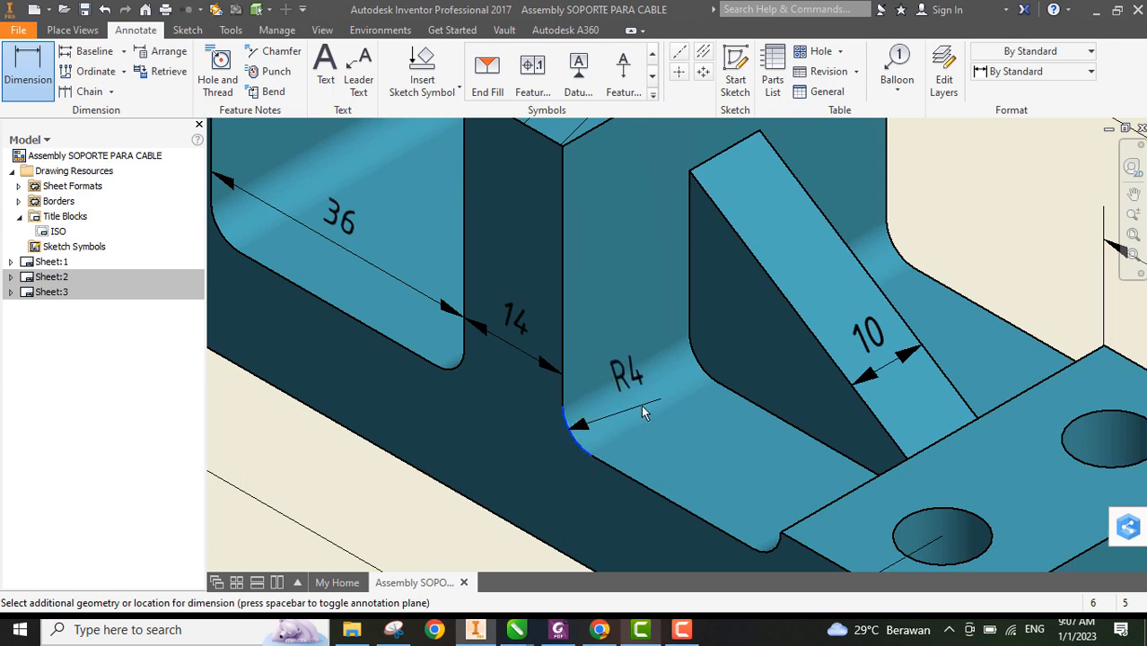
pyautogui.click(639, 405)
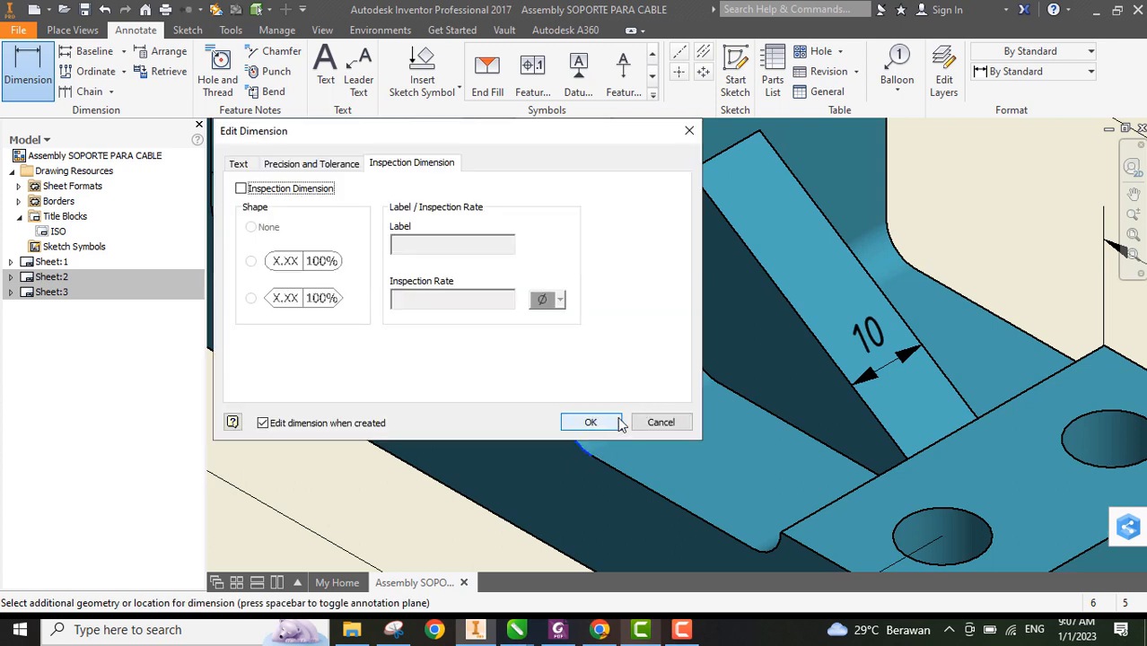
pyautogui.click(613, 419)
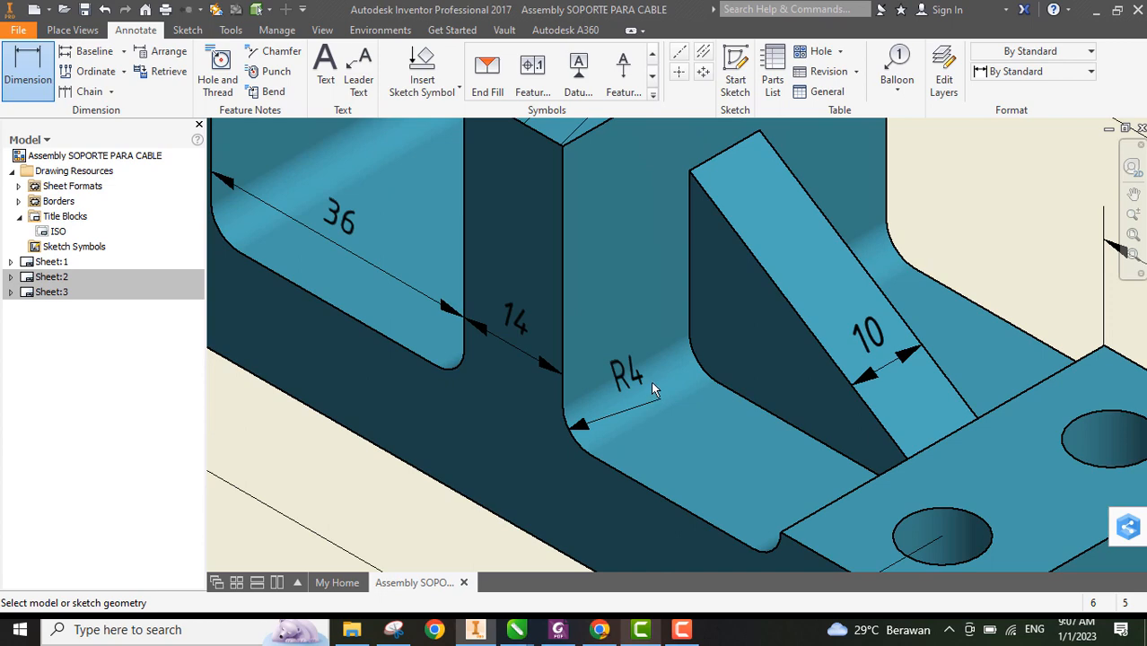
# Examine the dimensions around the base's uprights and holes, and those on the sectioned wheel view
pyautogui.scroll(-4, 659, 393)
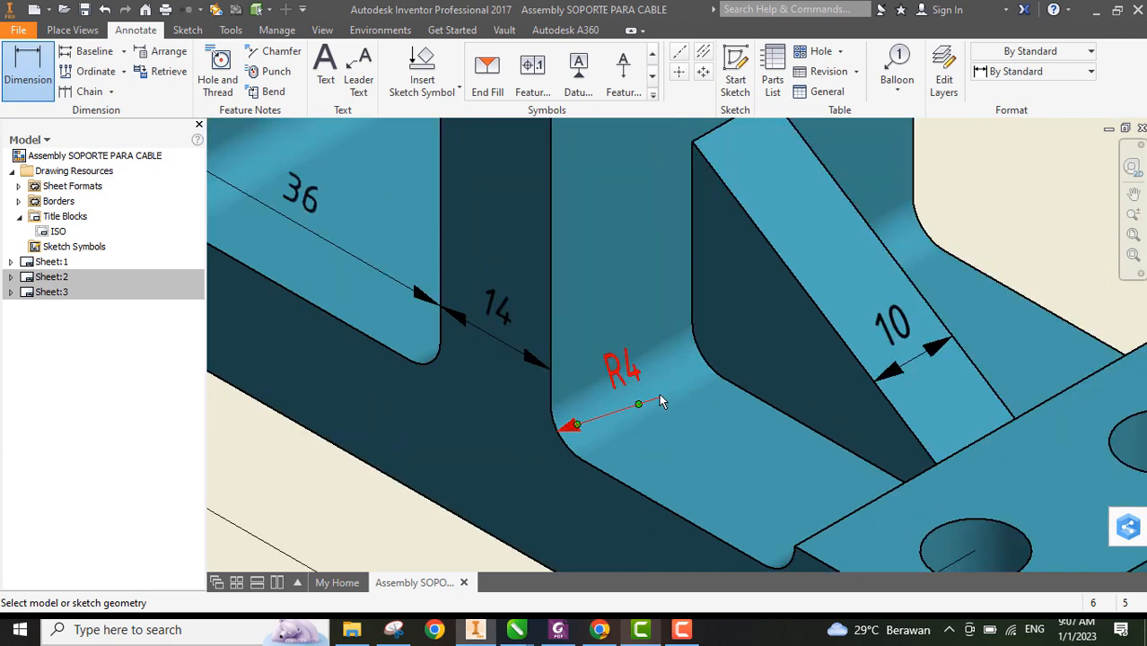
pyautogui.scroll(5, 667, 405)
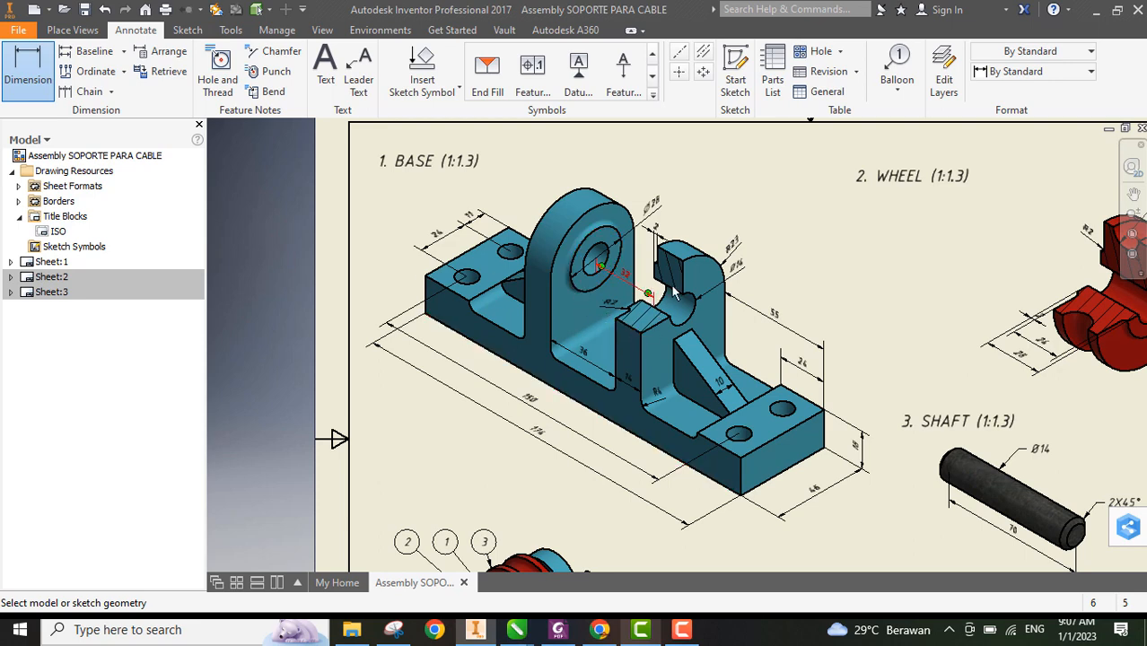
pyautogui.scroll(-4, 656, 265)
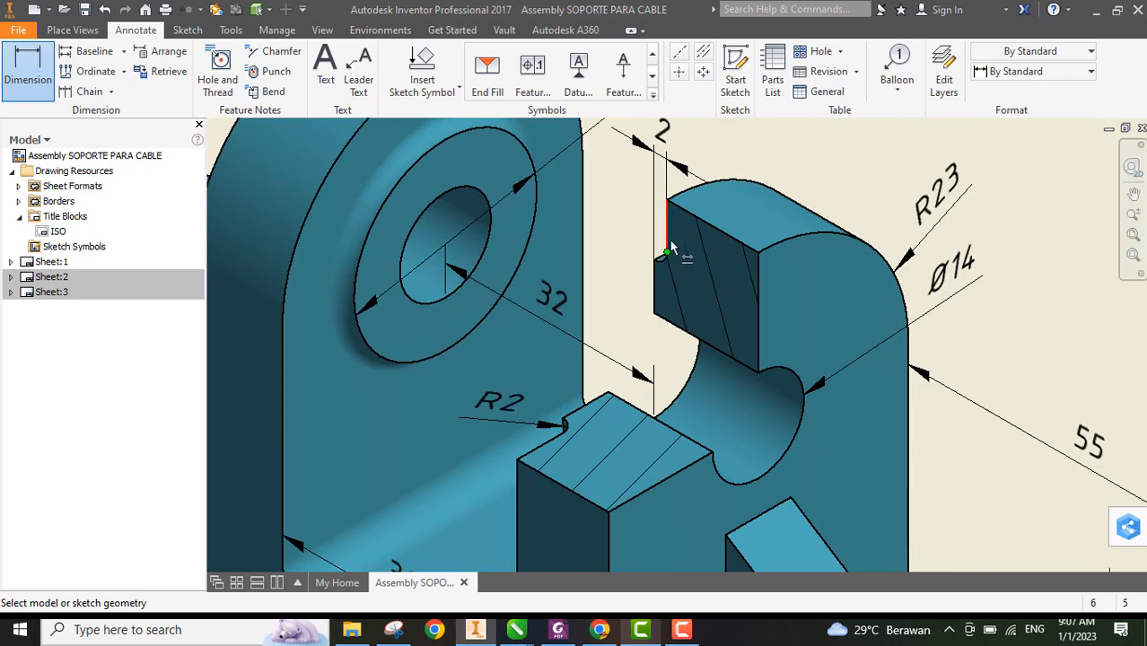
pyautogui.scroll(3, 698, 291)
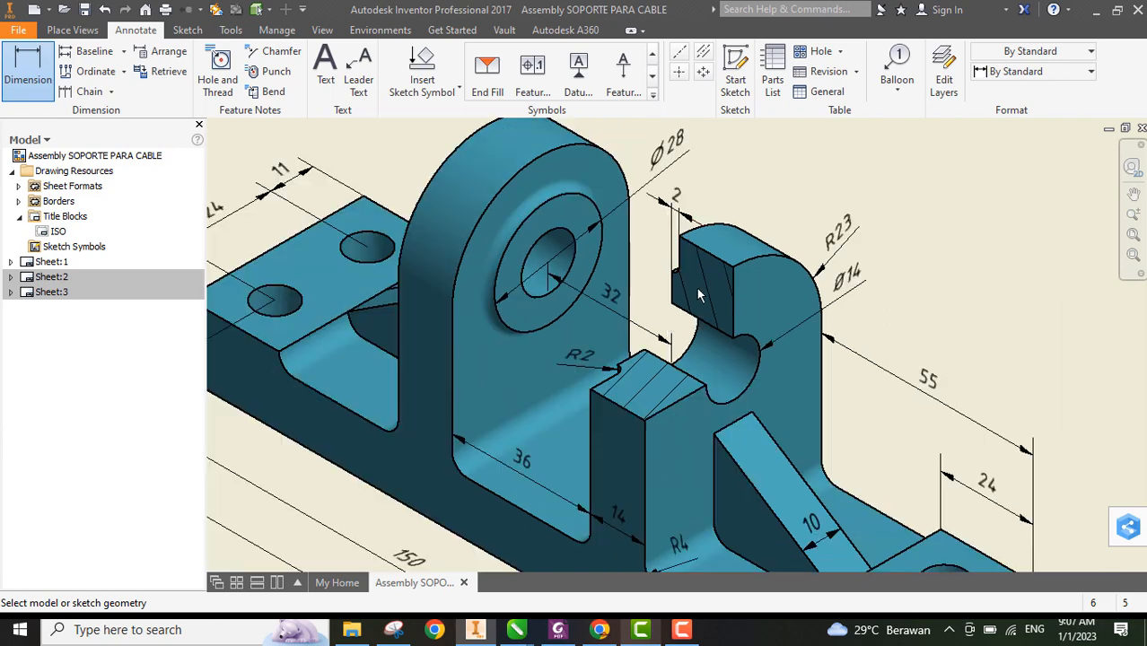
pyautogui.moveTo(804, 290)
pyautogui.mouseDown(button='middle')
pyautogui.moveTo(781, 304)
pyautogui.moveTo(546, 321)
pyautogui.mouseUp(button='middle')
pyautogui.scroll(-3, 618, 324)
pyautogui.scroll(5, 620, 325)
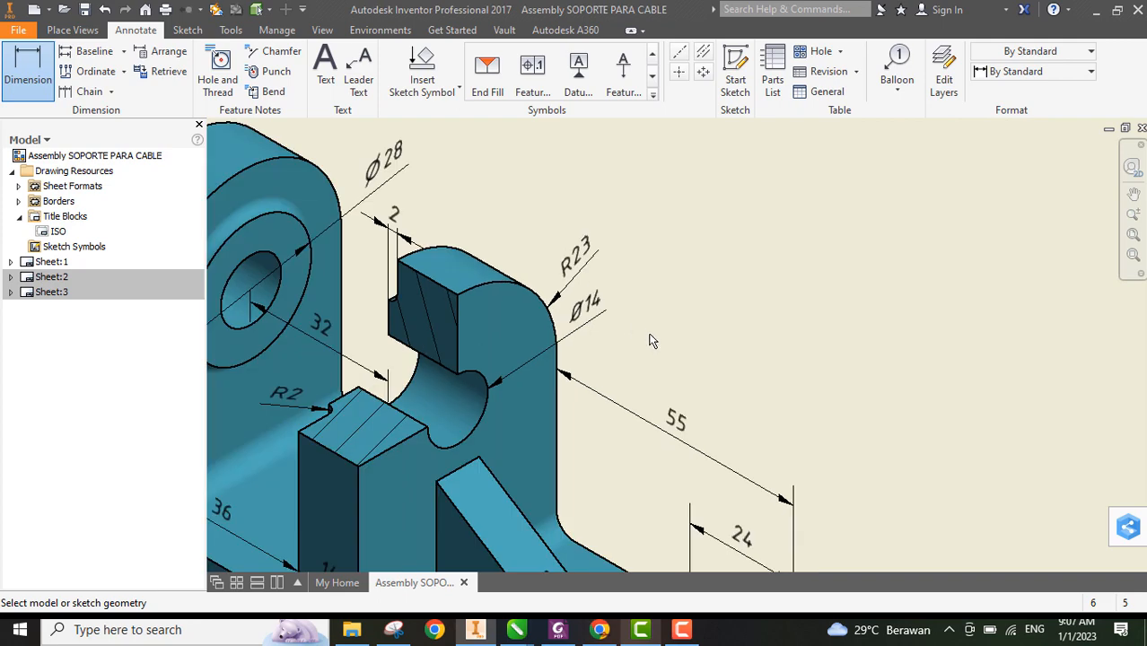
pyautogui.moveTo(629, 356); pyautogui.dragTo(615, 354, button='middle')
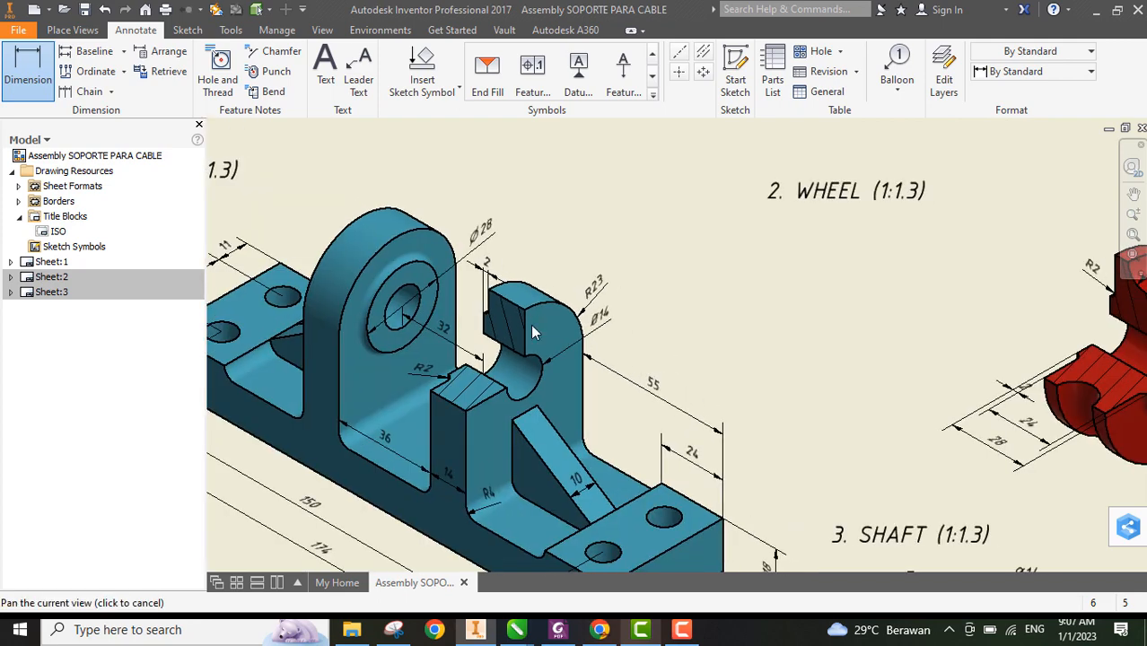
pyautogui.moveTo(790, 344)
pyautogui.mouseDown(button='middle')
pyautogui.moveTo(681, 311)
pyautogui.moveTo(455, 301)
pyautogui.mouseUp(button='middle')
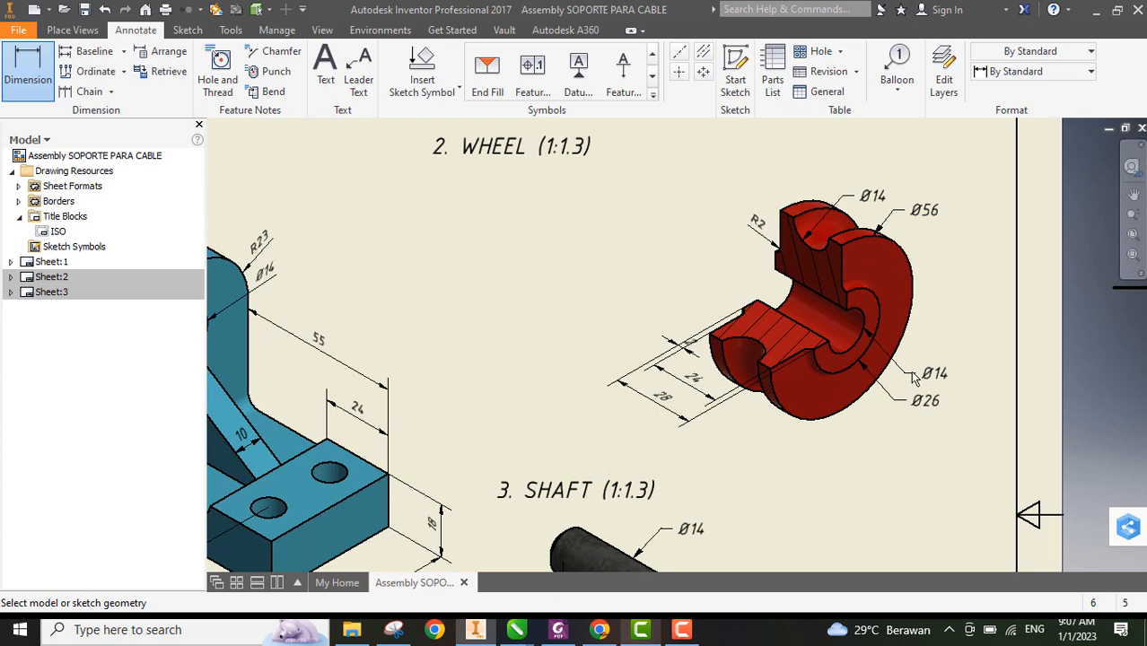
# Try placing a radius dimension on the wheel's bore edge
pyautogui.scroll(3, 911, 374)
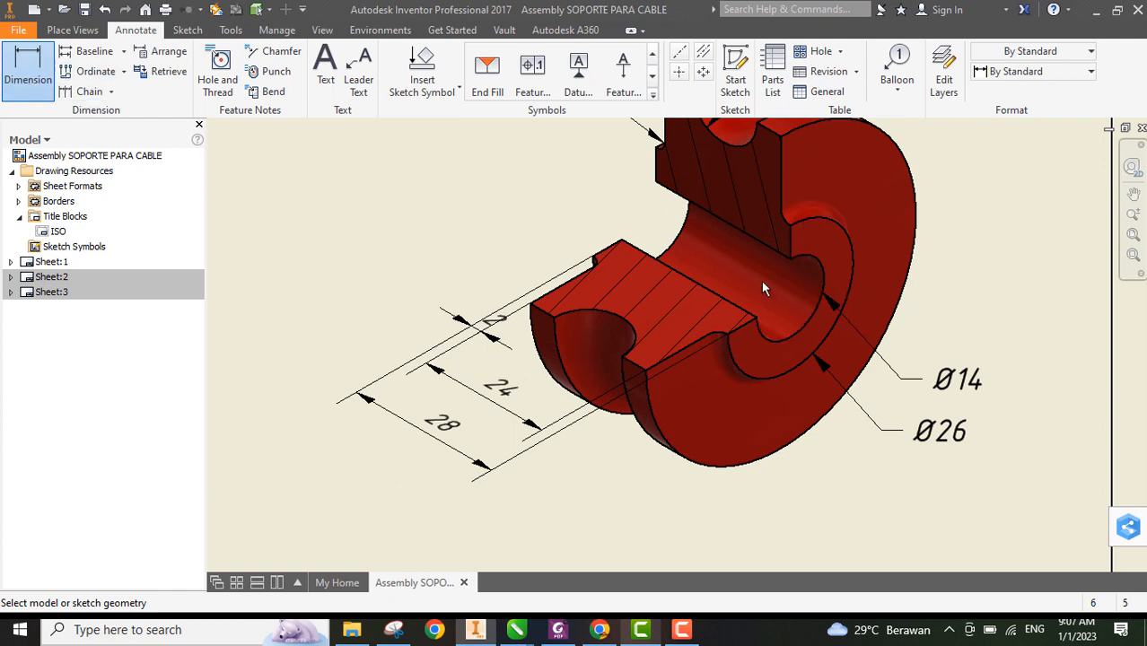
pyautogui.click(825, 272)
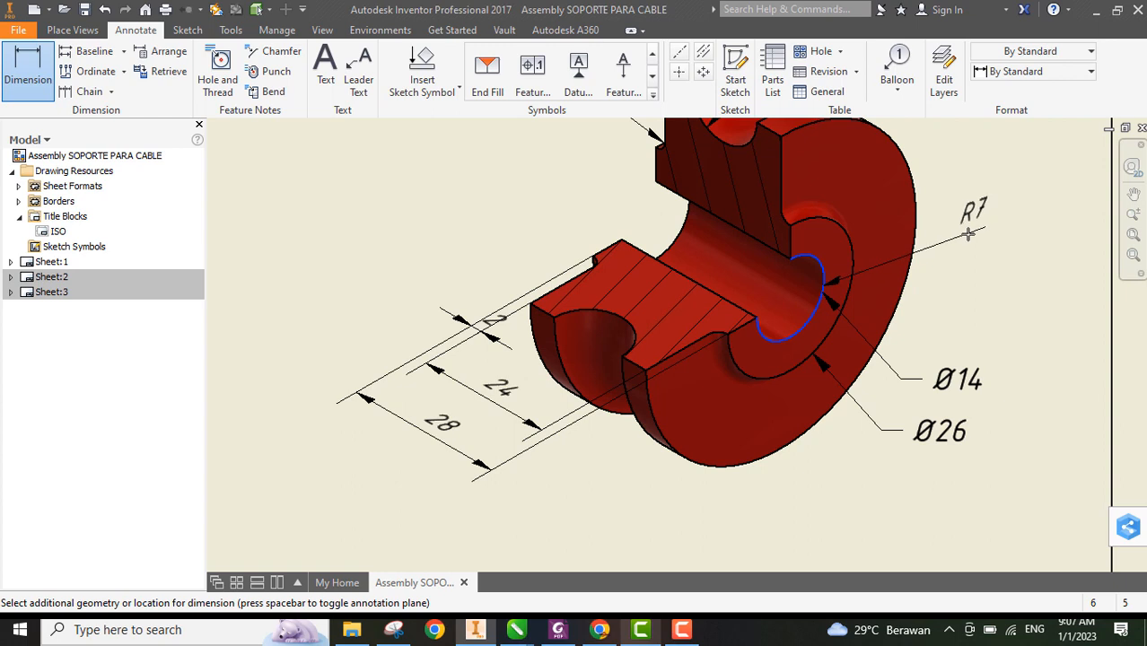
pyautogui.press('Escape')
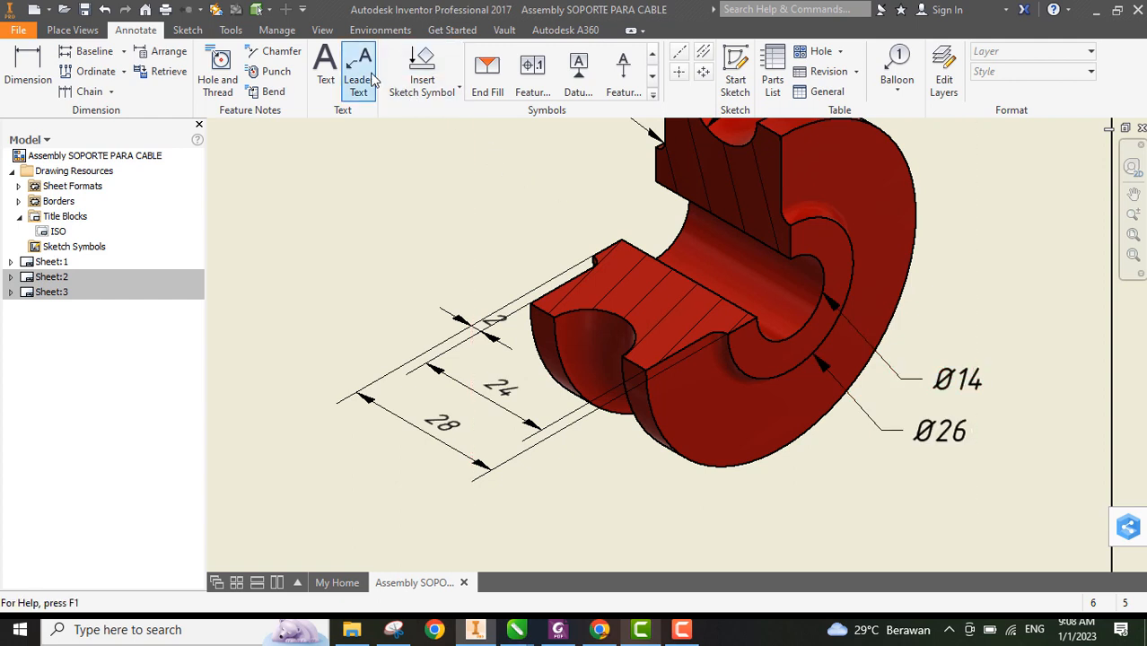
# Delete the Ø14 leader note above the wheel's Ø26 note and undo the deletion
pyautogui.click(968, 383)
pyautogui.press('Delete')
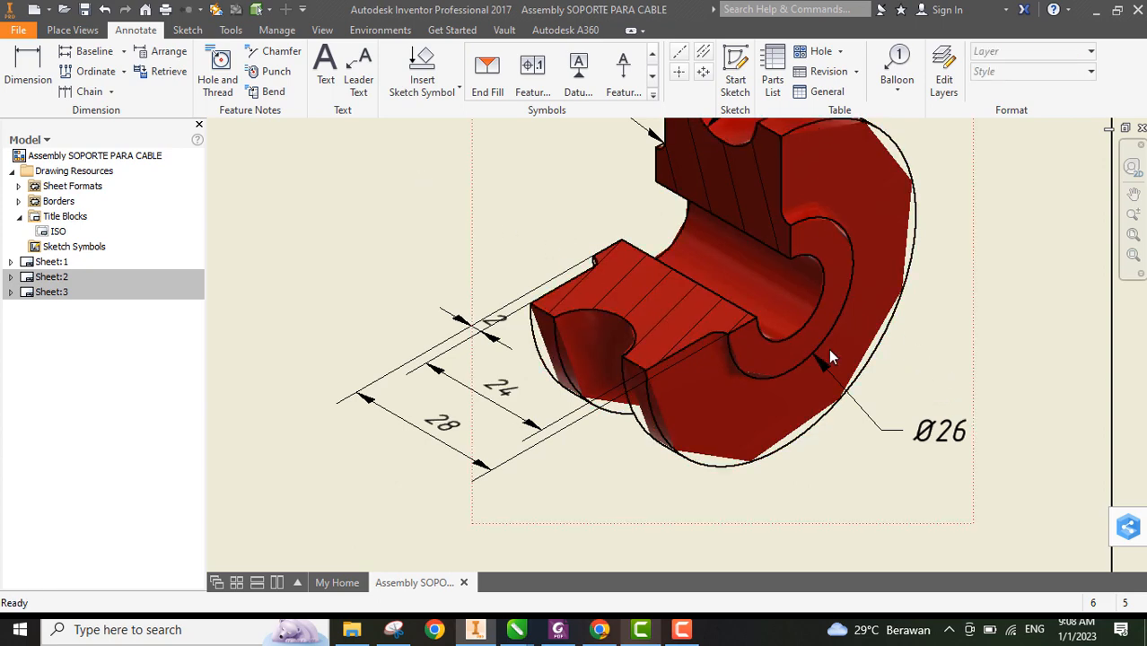
pyautogui.hotkey('ctrl', 'z')
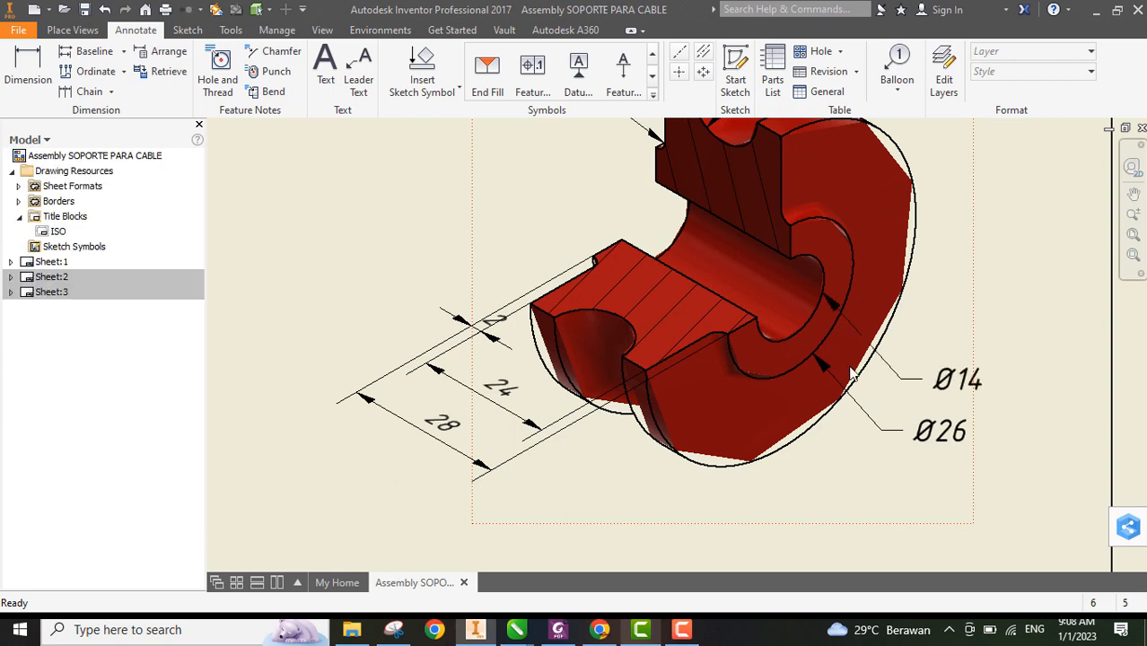
# Delete the Ø14 leader note pointing to the wheel's bore
pyautogui.scroll(2, 893, 364)
pyautogui.scroll(4, 893, 366)
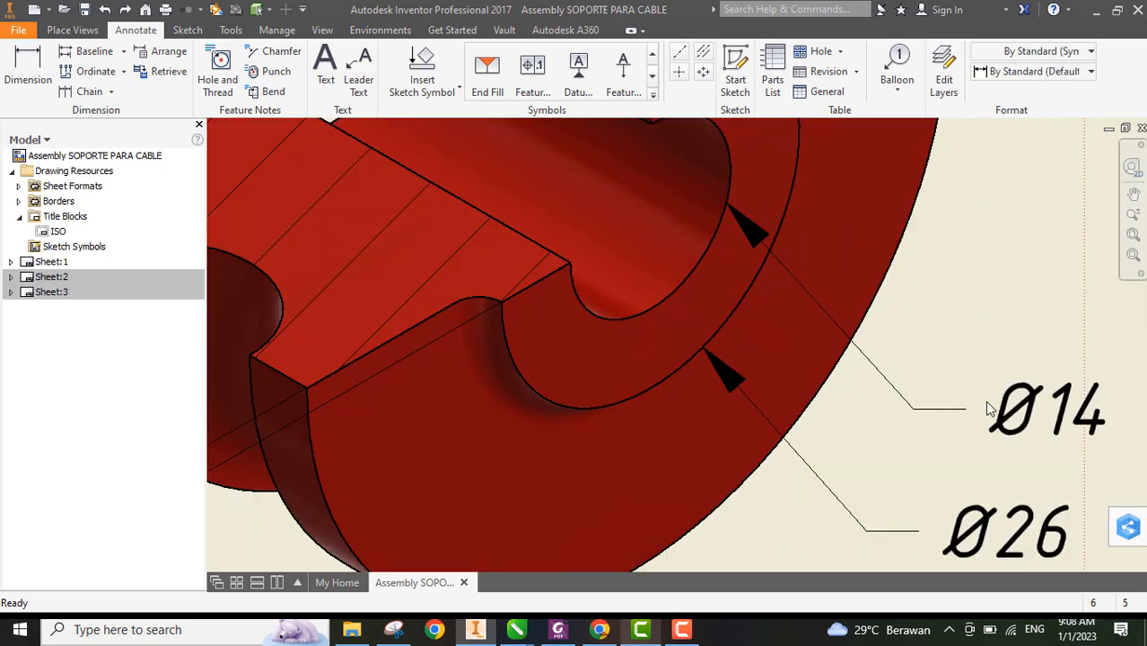
pyautogui.scroll(-2, 1015, 411)
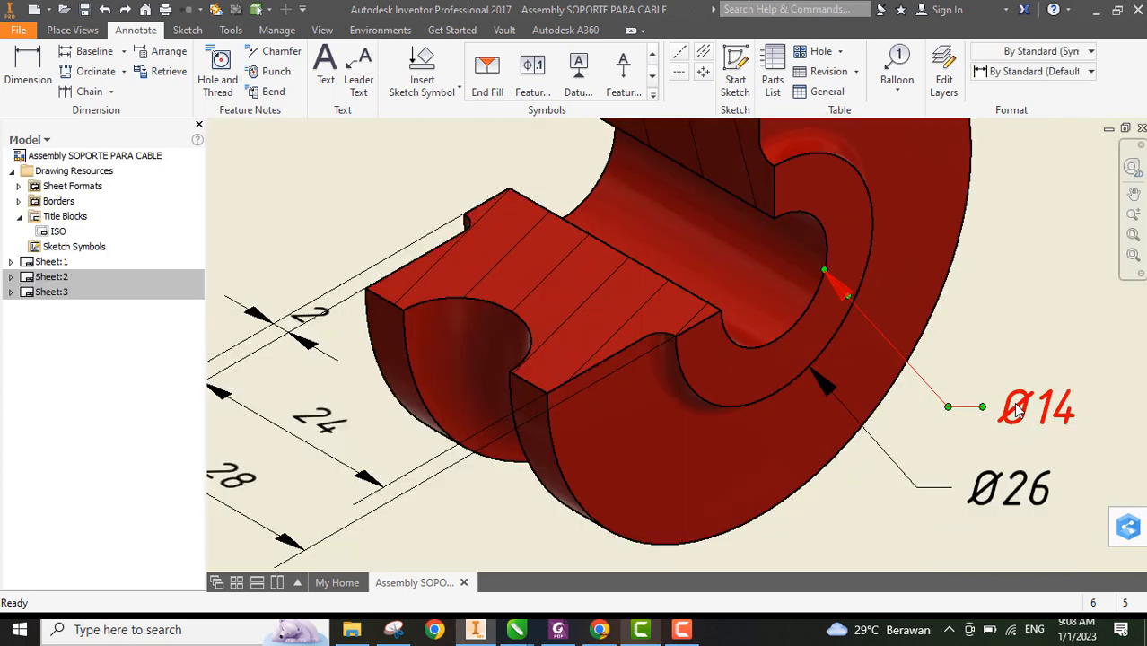
pyautogui.press('Delete')
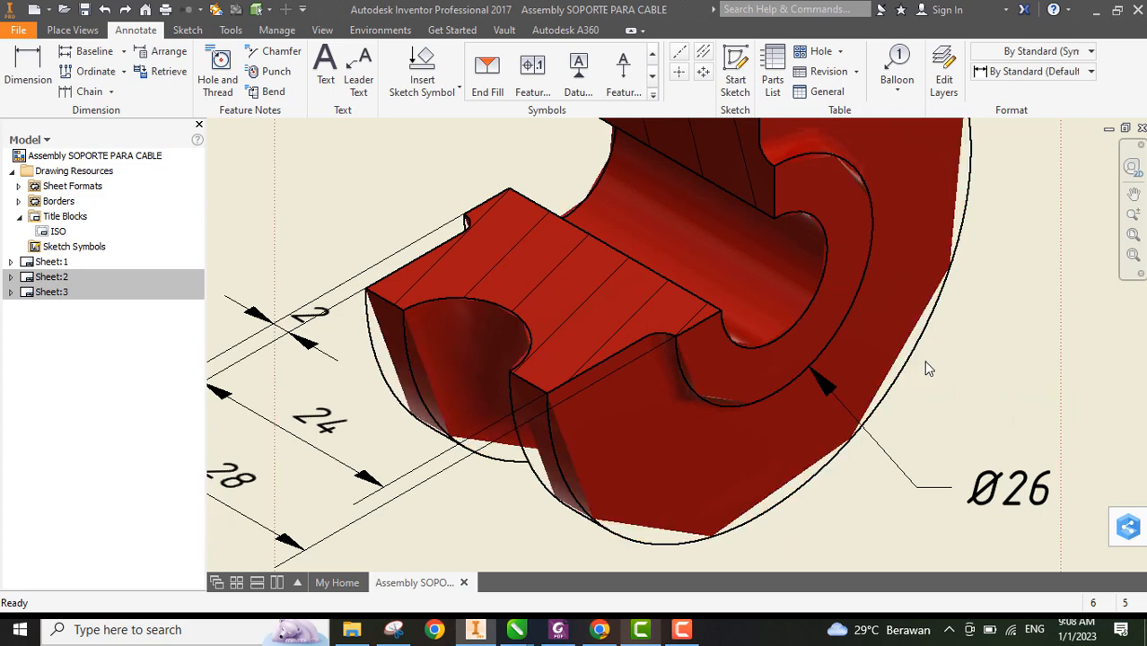
# Attach a leader text note reading Ø14 to the wheel's bore edge, placed just above the Ø26 note
pyautogui.scroll(-2, 862, 359)
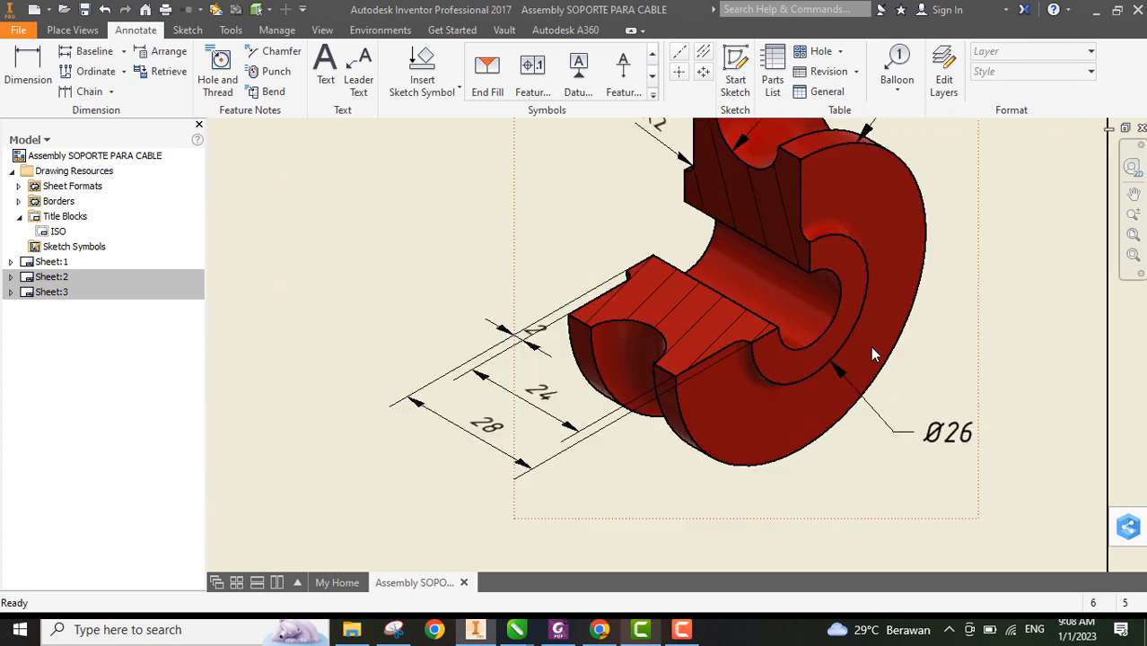
pyautogui.click(359, 85)
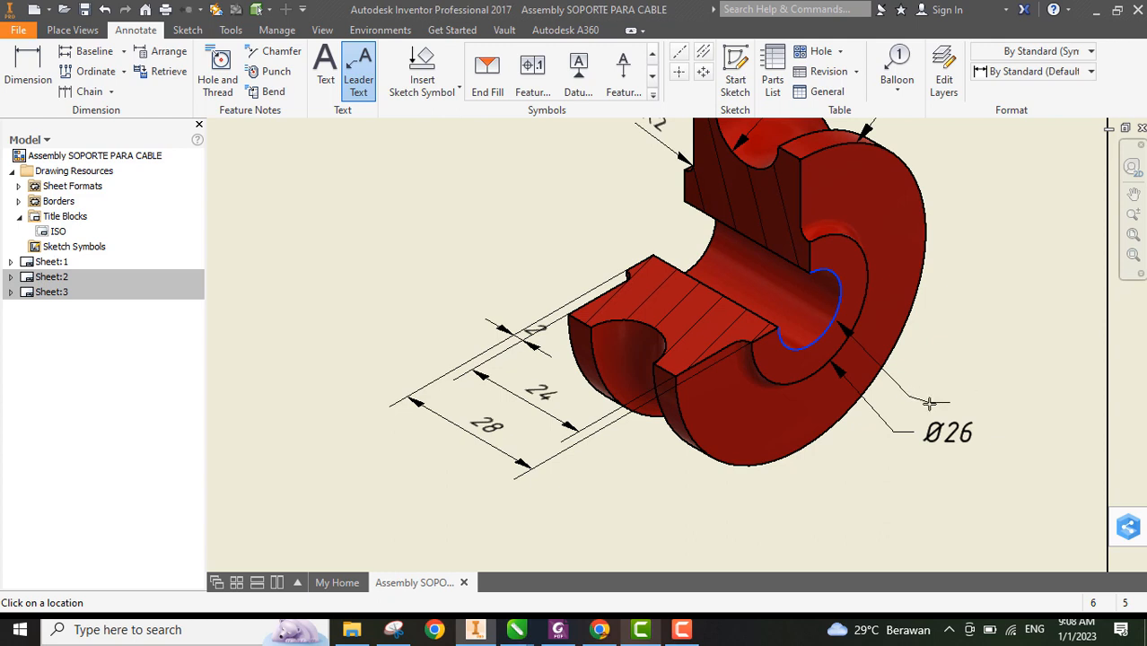
pyautogui.rightClick(919, 391)
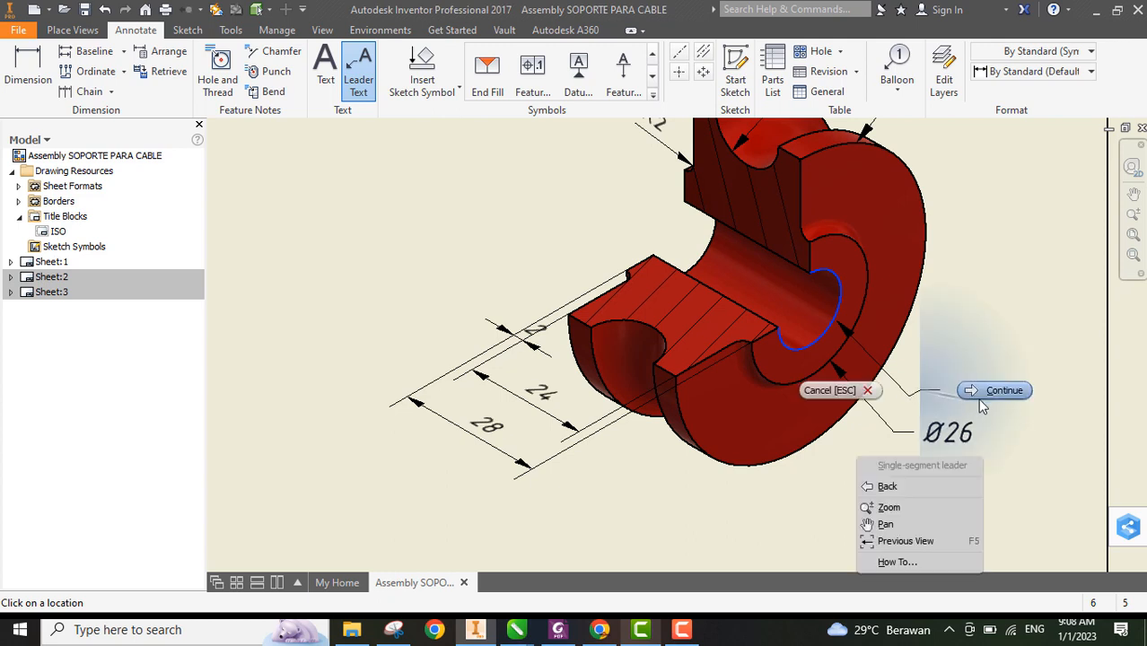
pyautogui.click(982, 393)
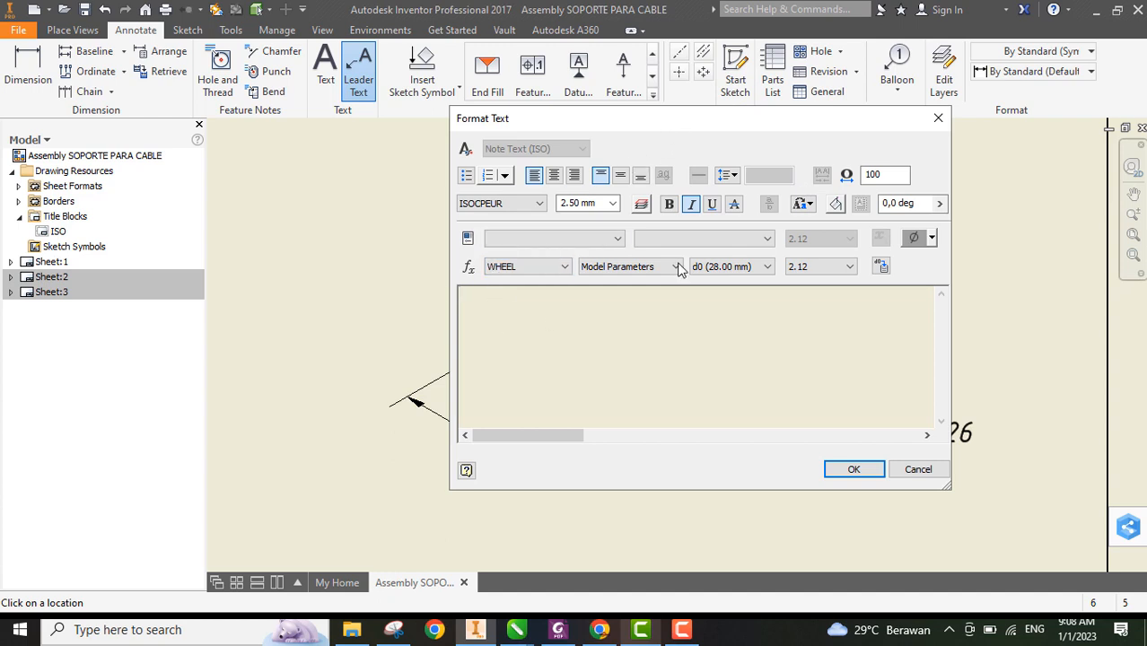
pyautogui.click(933, 238)
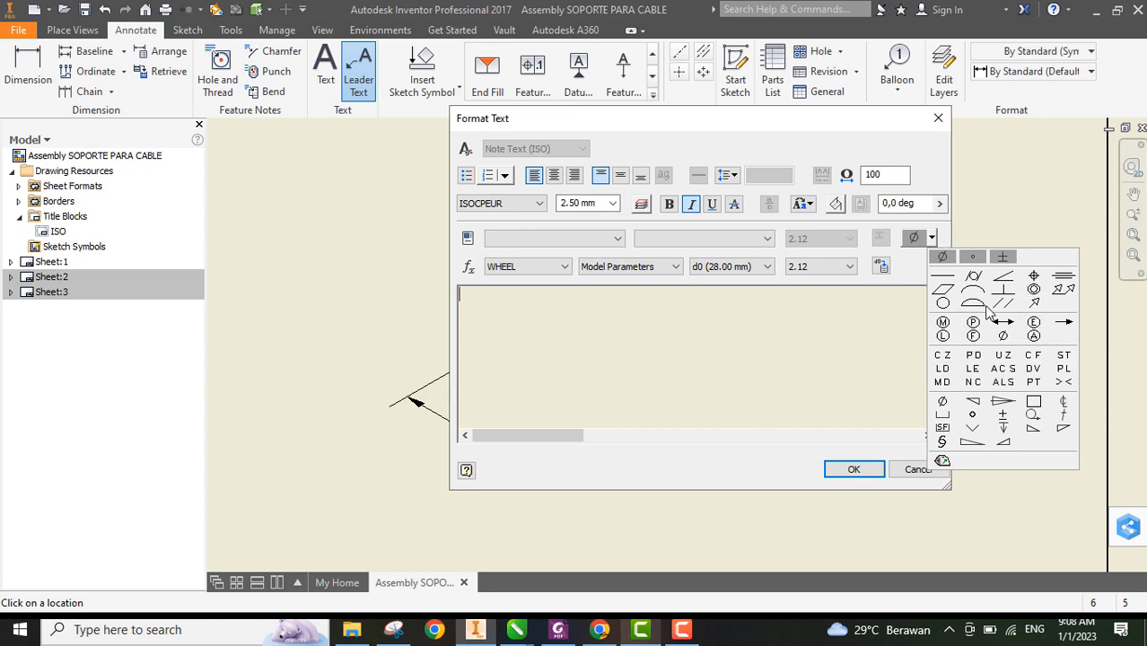
pyautogui.click(944, 258)
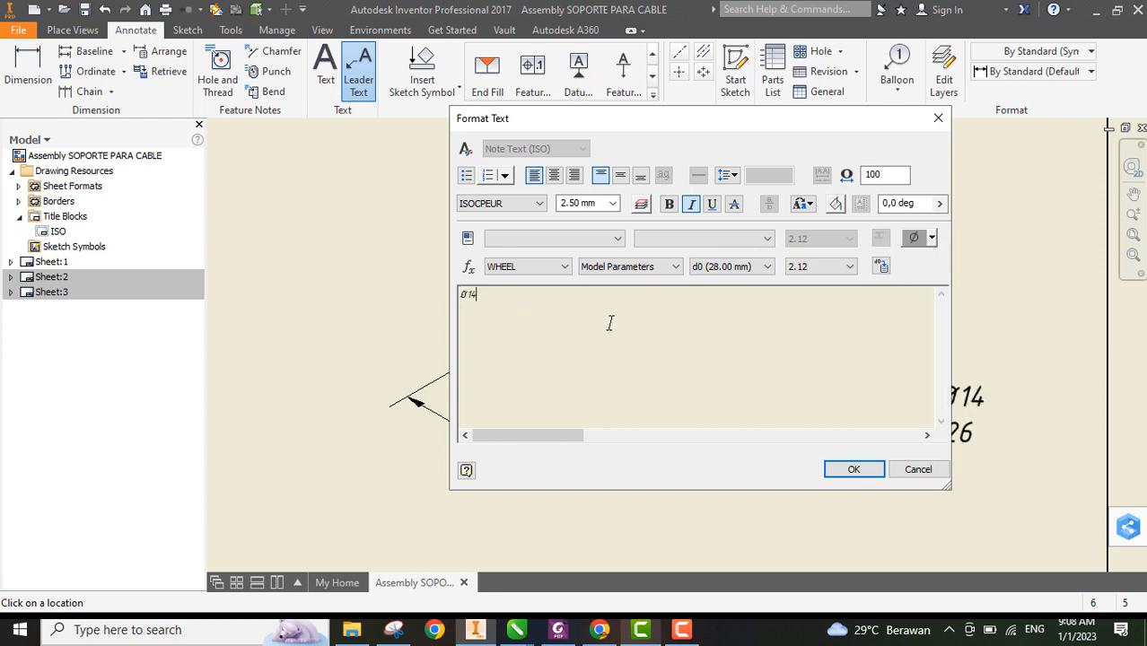
pyautogui.click(852, 470)
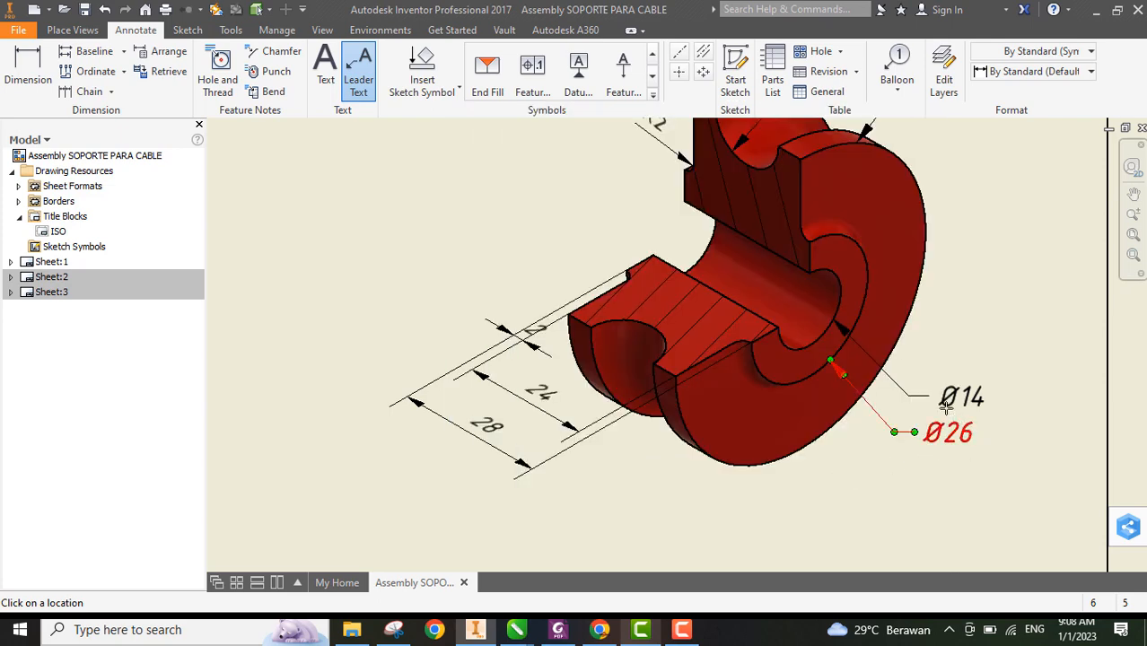
# Switch to Foxit PhantomPDF and check the wheel's dimensions on sheet 1 of LATIHAN SOAL.pdf, returning to the Inventor drawing
pyautogui.scroll(-2, 957, 409)
pyautogui.scroll(2, 956, 409)
pyautogui.scroll(3, 960, 411)
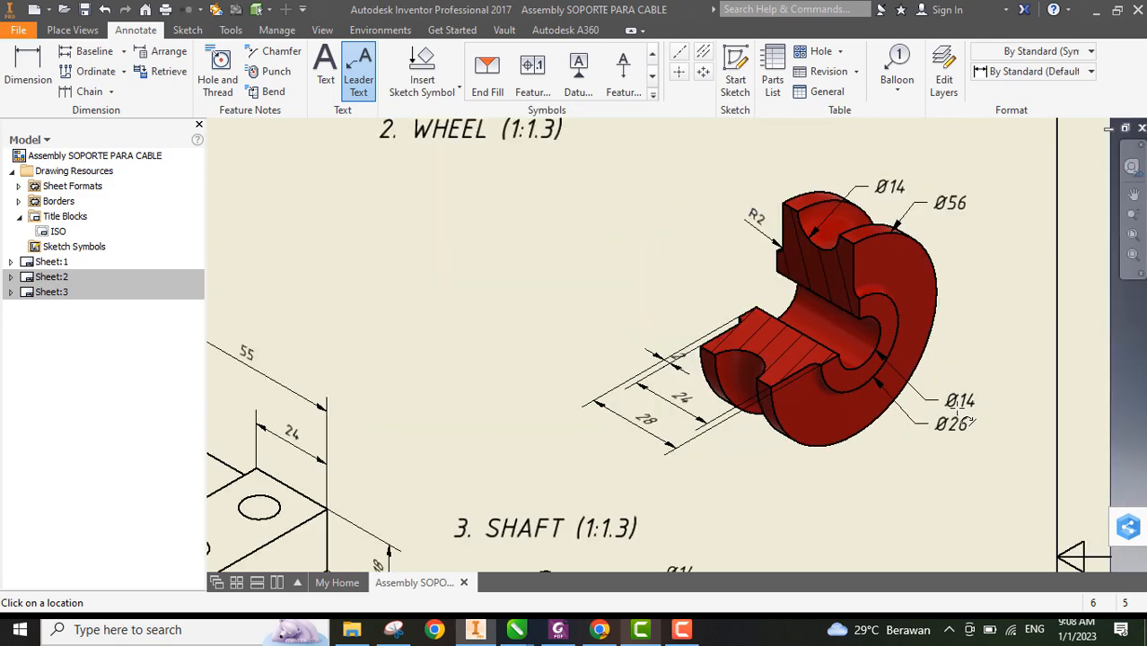
pyautogui.moveTo(922, 423); pyautogui.dragTo(885, 410, button='middle')
pyautogui.click(558, 629)
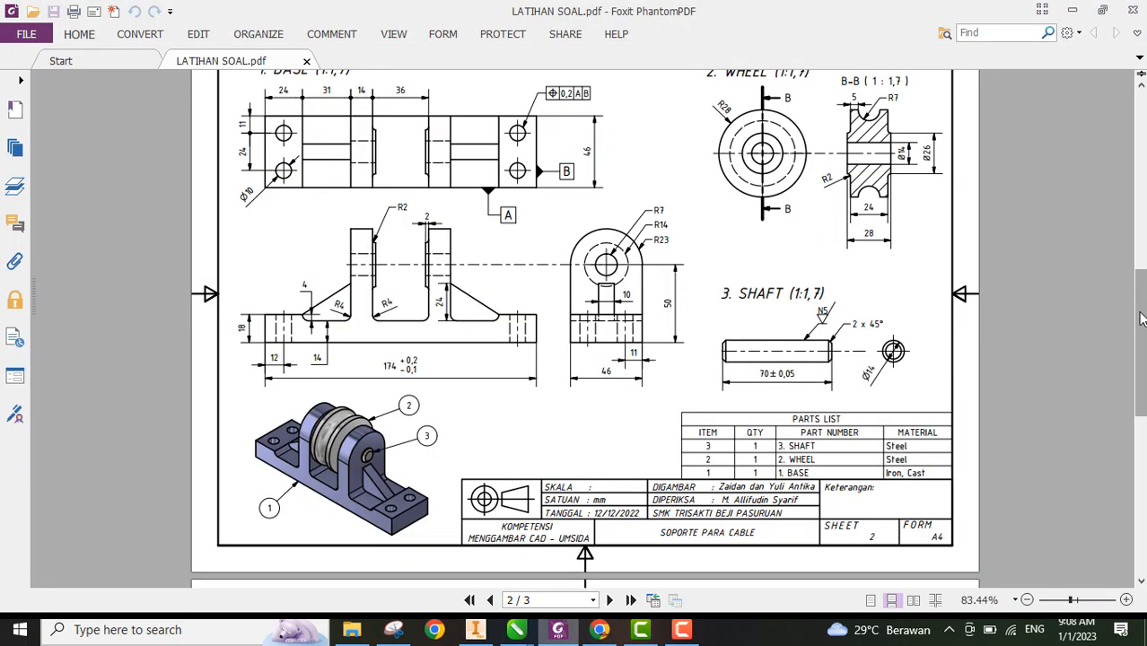
pyautogui.moveTo(1141, 319); pyautogui.dragTo(1140, 150)
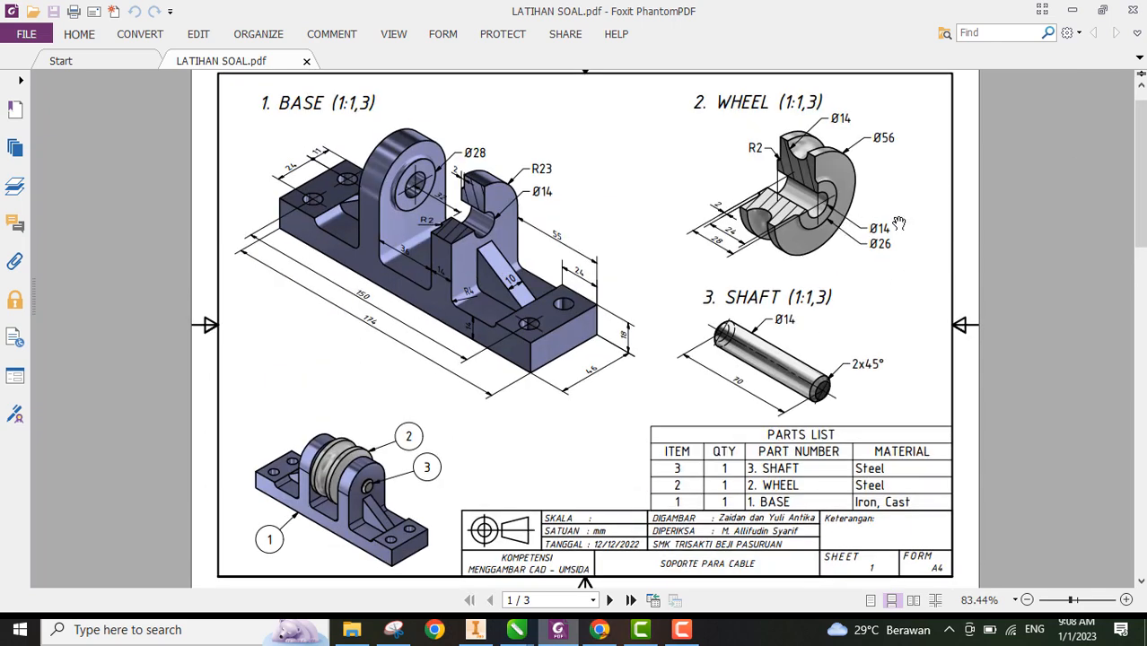
pyautogui.click(1073, 11)
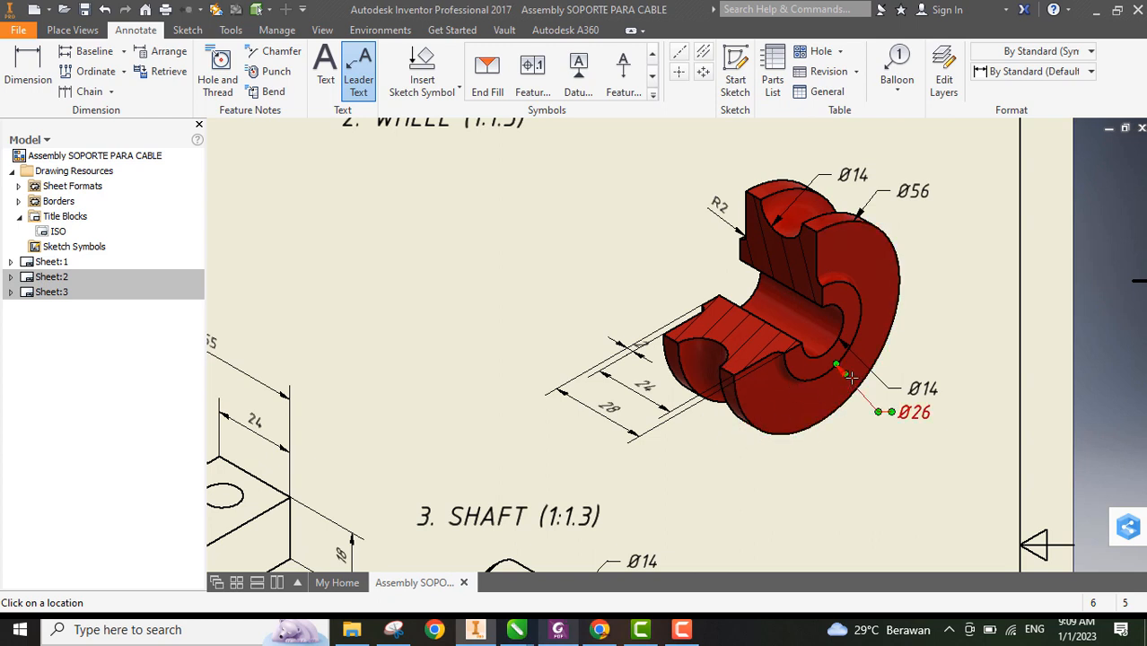
# Examine the leader notes and dimensions on the wheel and shaft views
pyautogui.click(374, 97)
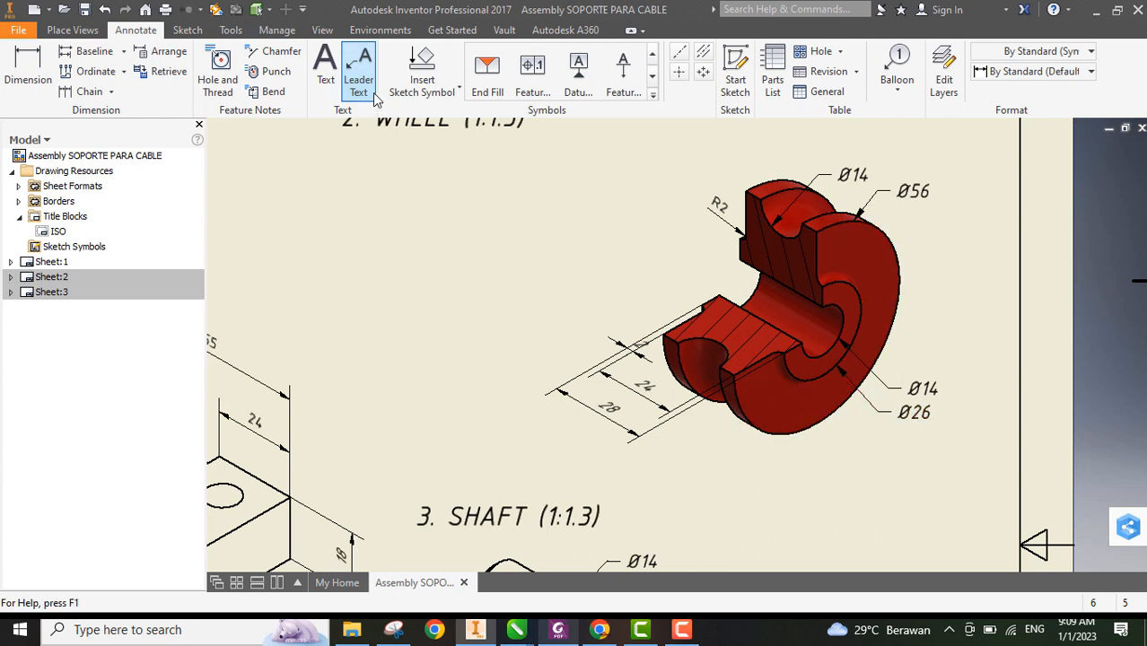
pyautogui.click(376, 97)
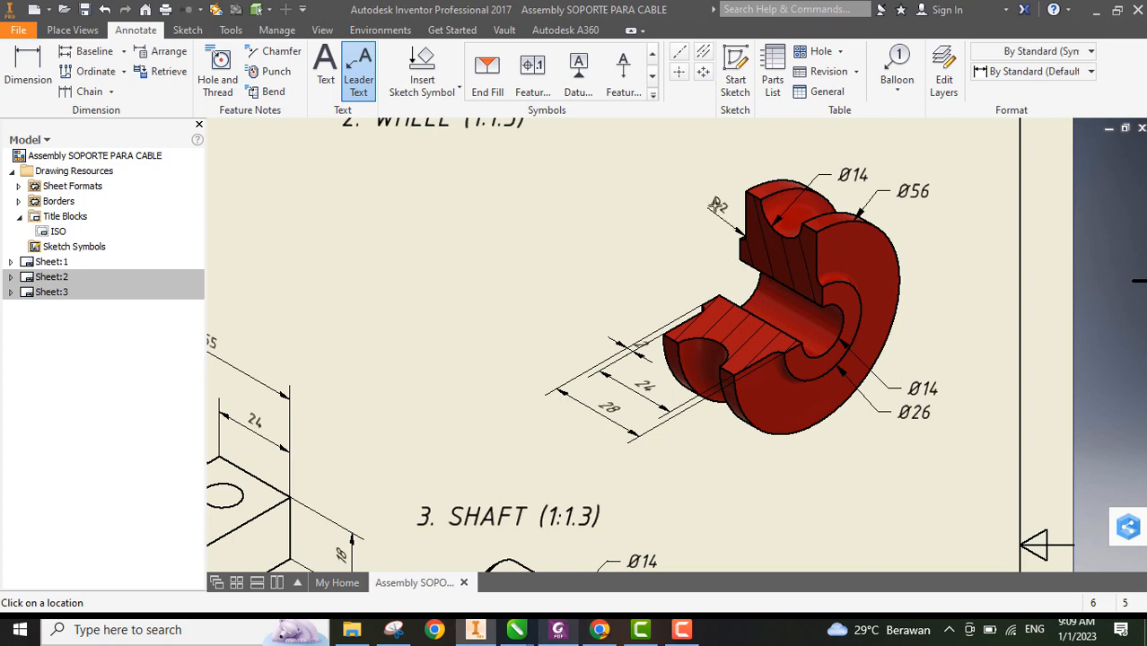
pyautogui.scroll(-5, 777, 278)
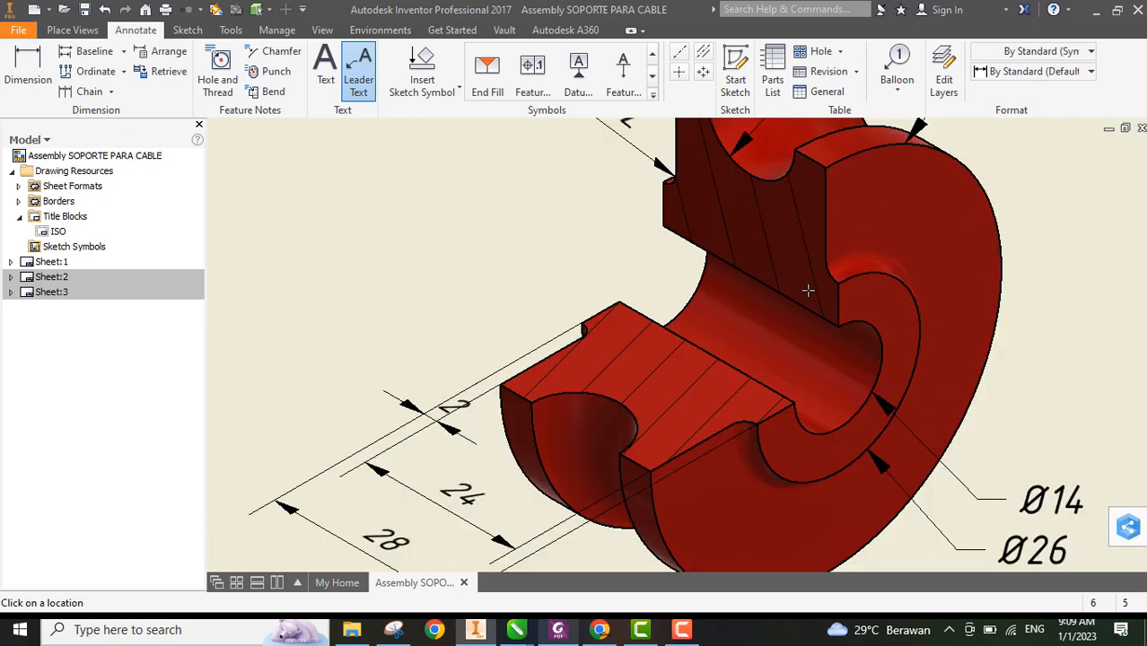
pyautogui.scroll(8, 796, 311)
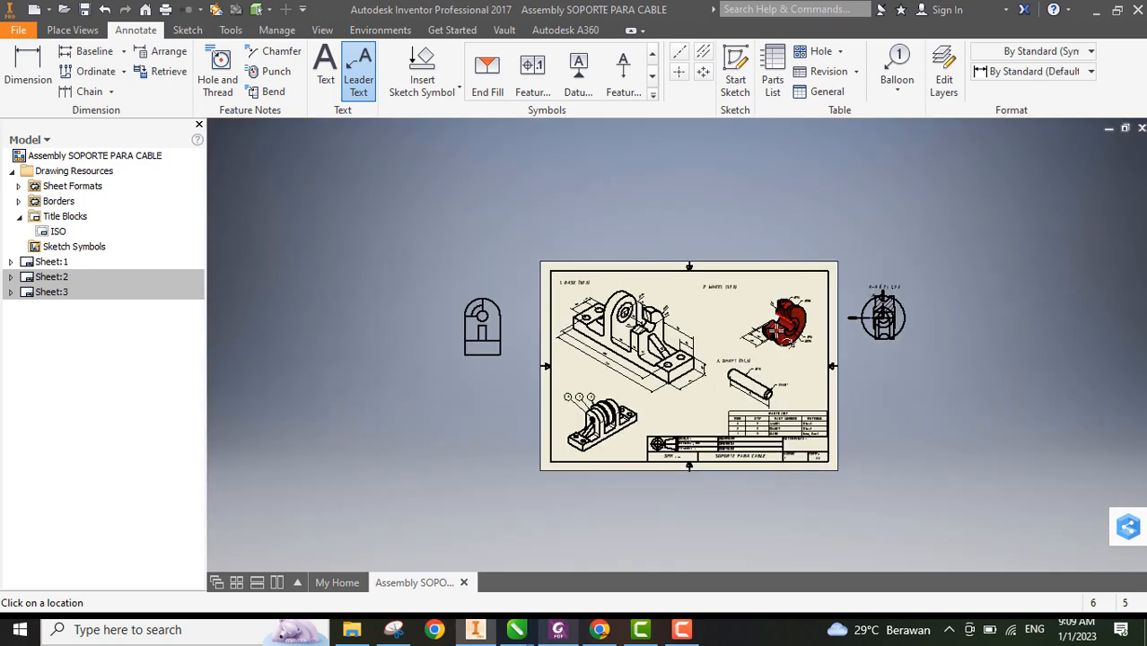
pyautogui.scroll(-6, 752, 384)
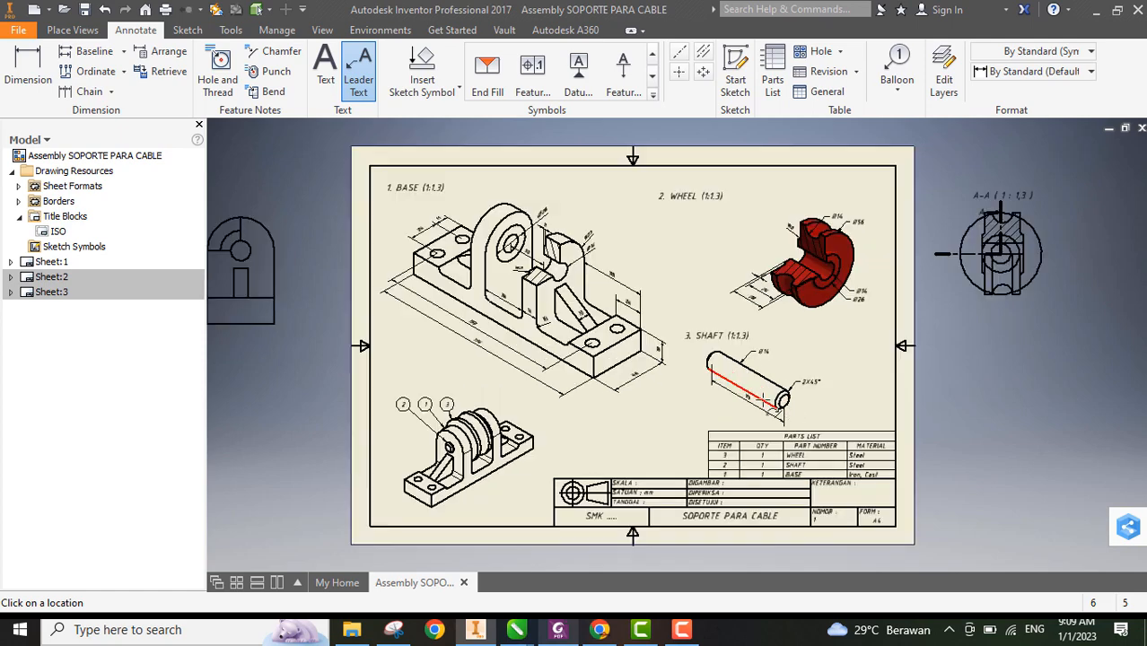
pyautogui.scroll(5, 756, 382)
pyautogui.scroll(-6, 779, 351)
pyautogui.scroll(2, 808, 305)
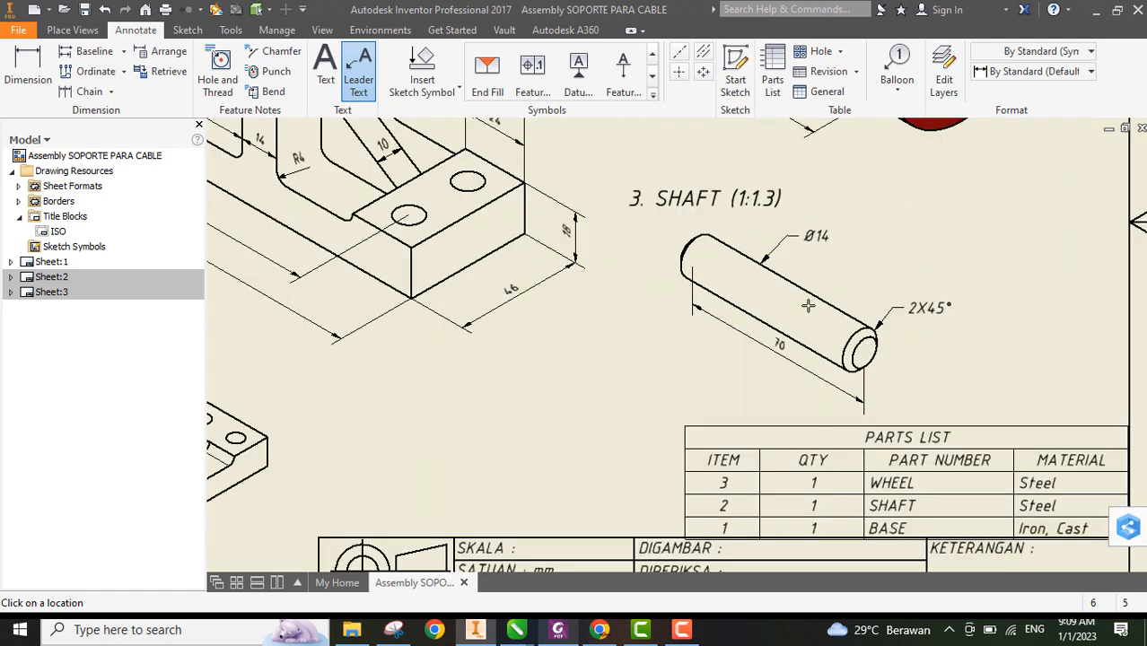
# Try entering the shaft's chamfer note as 2X45 with a degree symbol, and discard the text
pyautogui.press('Escape')
pyautogui.scroll(6, 903, 346)
pyautogui.scroll(-3, 922, 316)
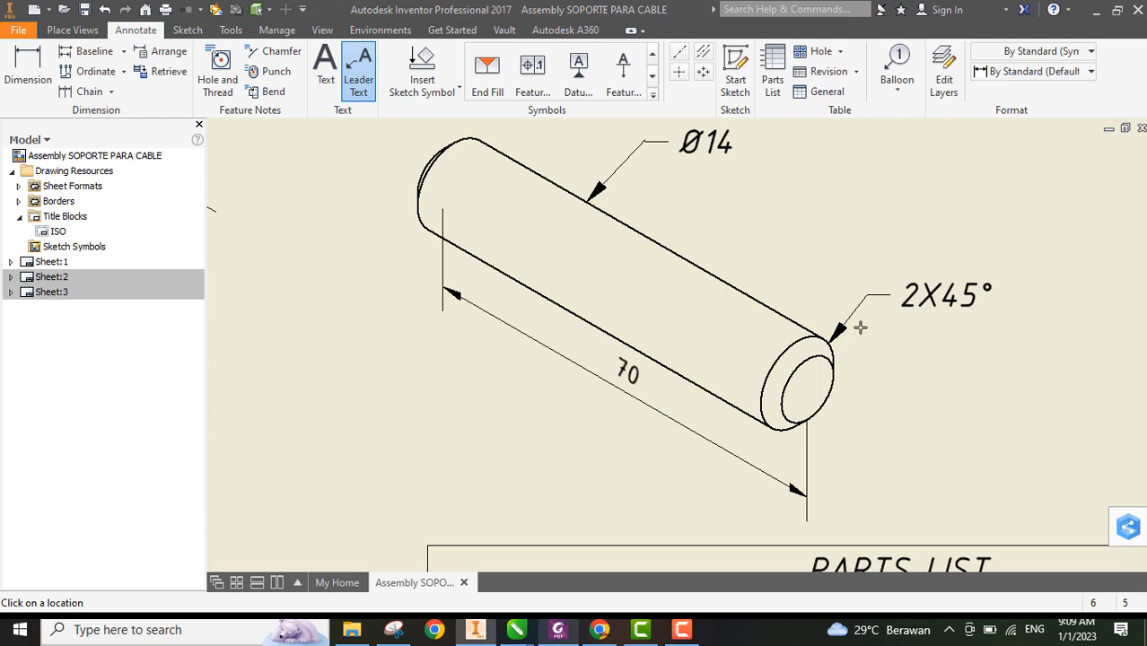
pyautogui.click(927, 298)
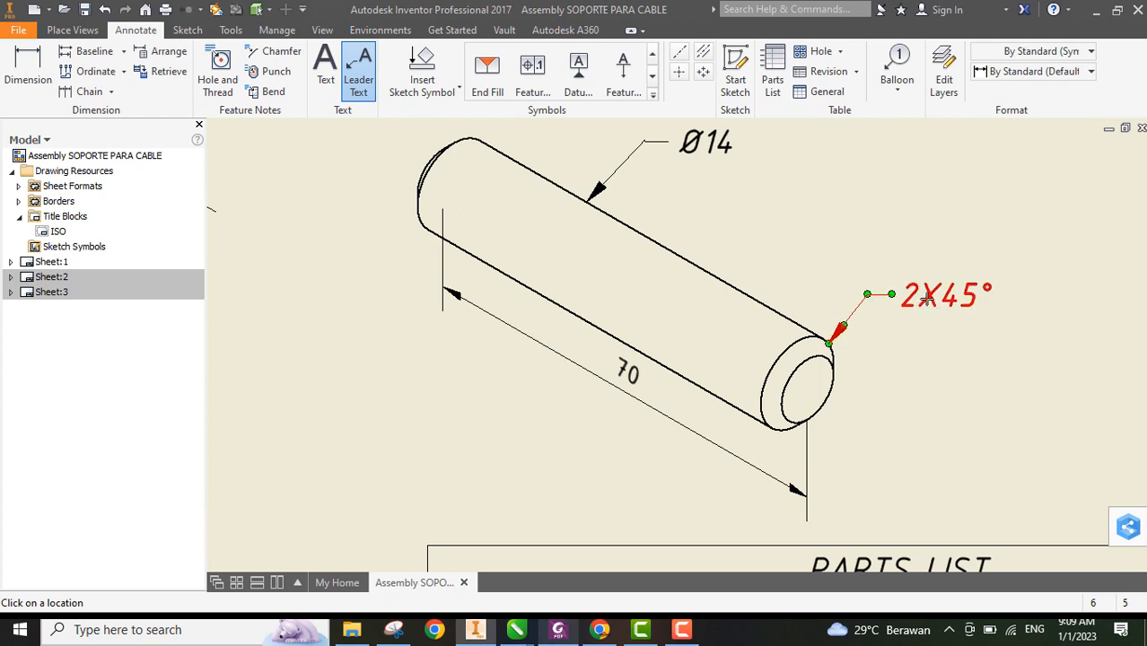
pyautogui.doubleClick(929, 298)
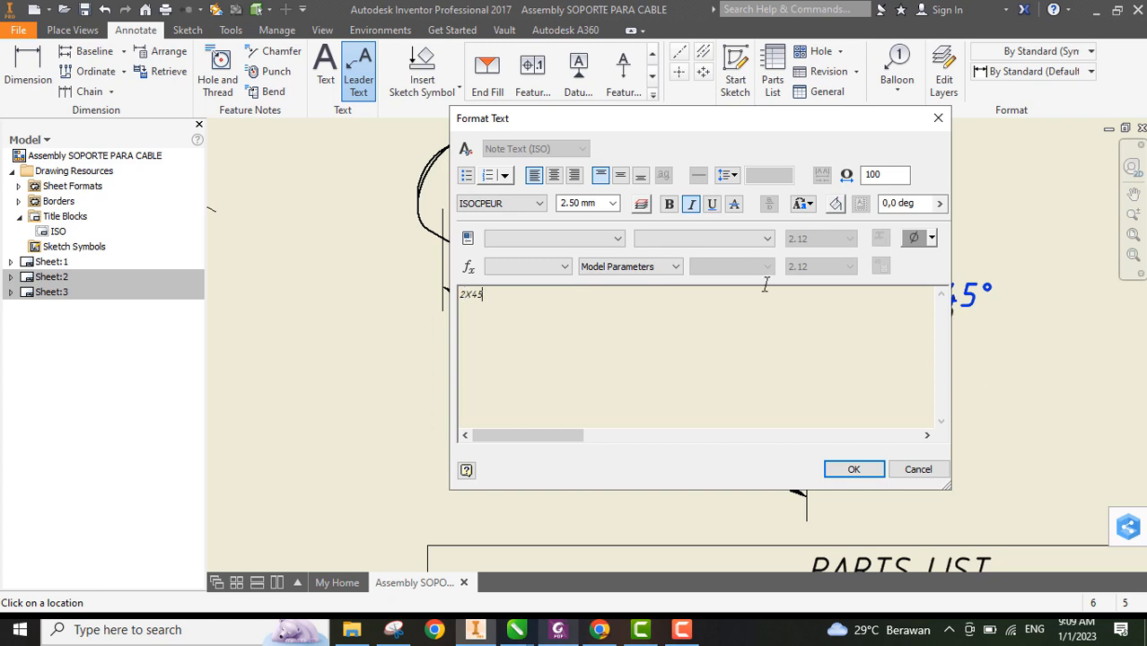
pyautogui.click(933, 238)
pyautogui.click(981, 258)
pyautogui.click(934, 470)
# Delete the "1. BASE (1:1.3)" title text above the base view
pyautogui.scroll(3, 942, 337)
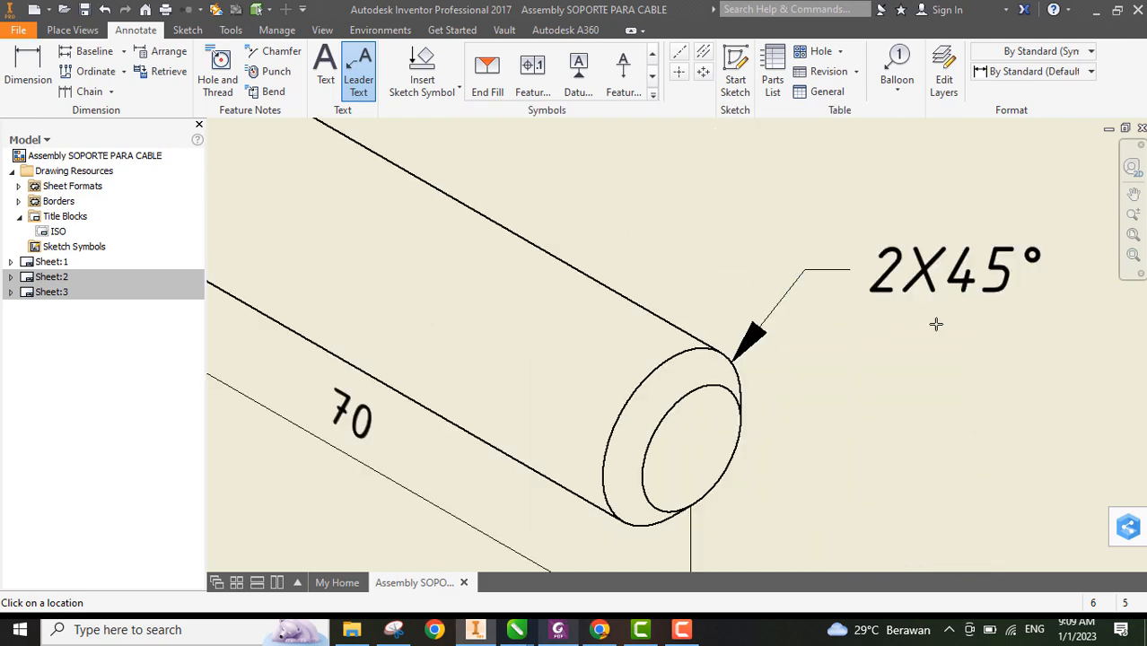
pyautogui.scroll(-2, 936, 324)
pyautogui.scroll(2, 937, 324)
pyautogui.scroll(-4, 936, 324)
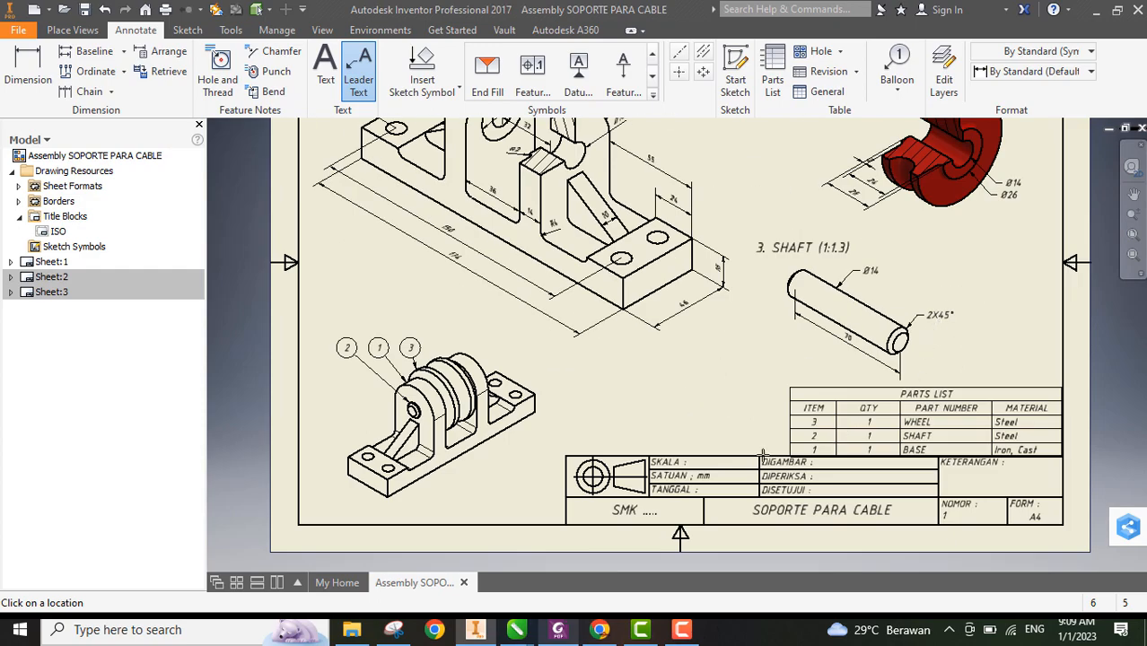
pyautogui.moveTo(906, 306); pyautogui.dragTo(860, 472, button='middle')
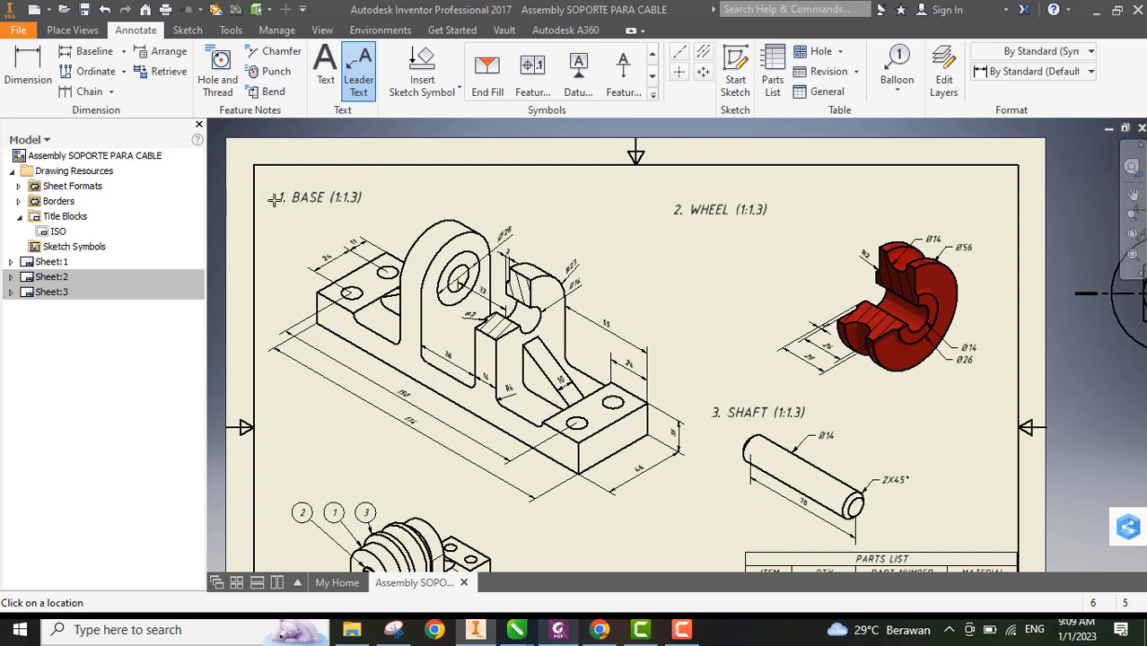
pyautogui.click(320, 83)
pyautogui.press('Escape')
pyautogui.click(319, 197)
pyautogui.scroll(-3, 319, 197)
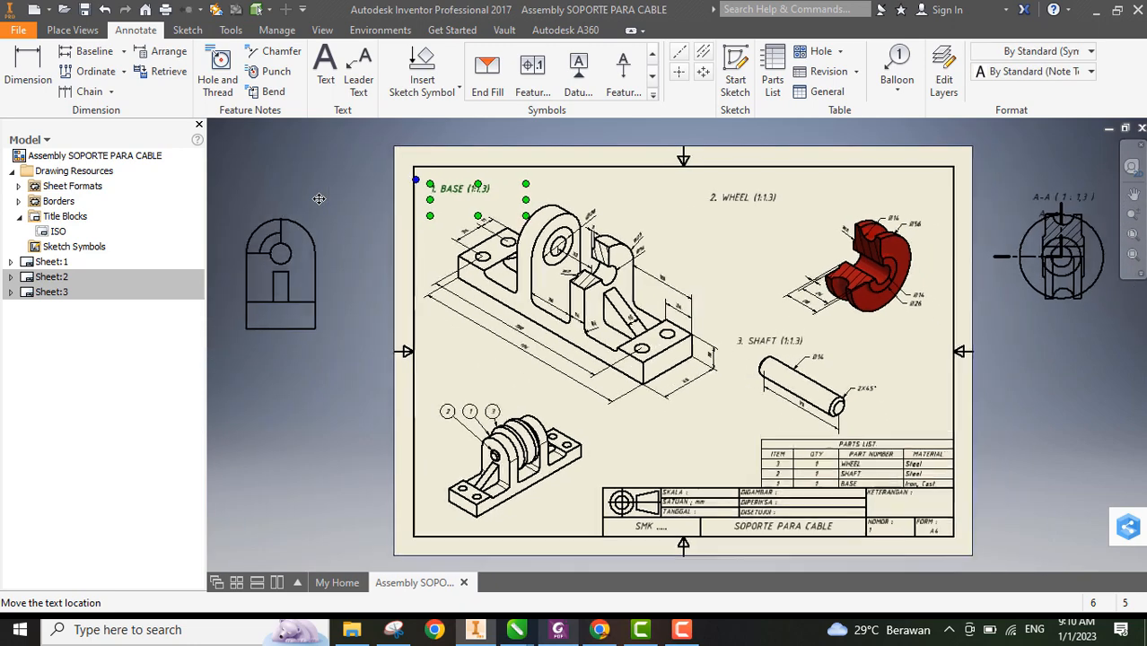
pyautogui.press('Escape')
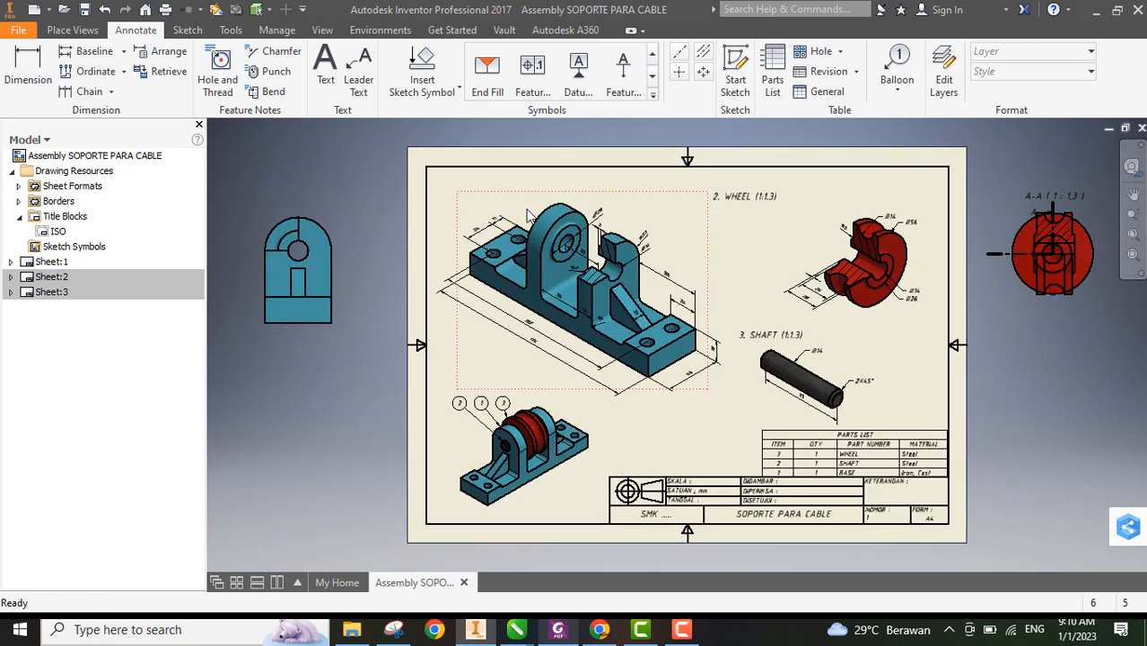
# Add a text note reading "1. BASE (1:1,3)" above the isometric base view
pyautogui.scroll(3, 528, 211)
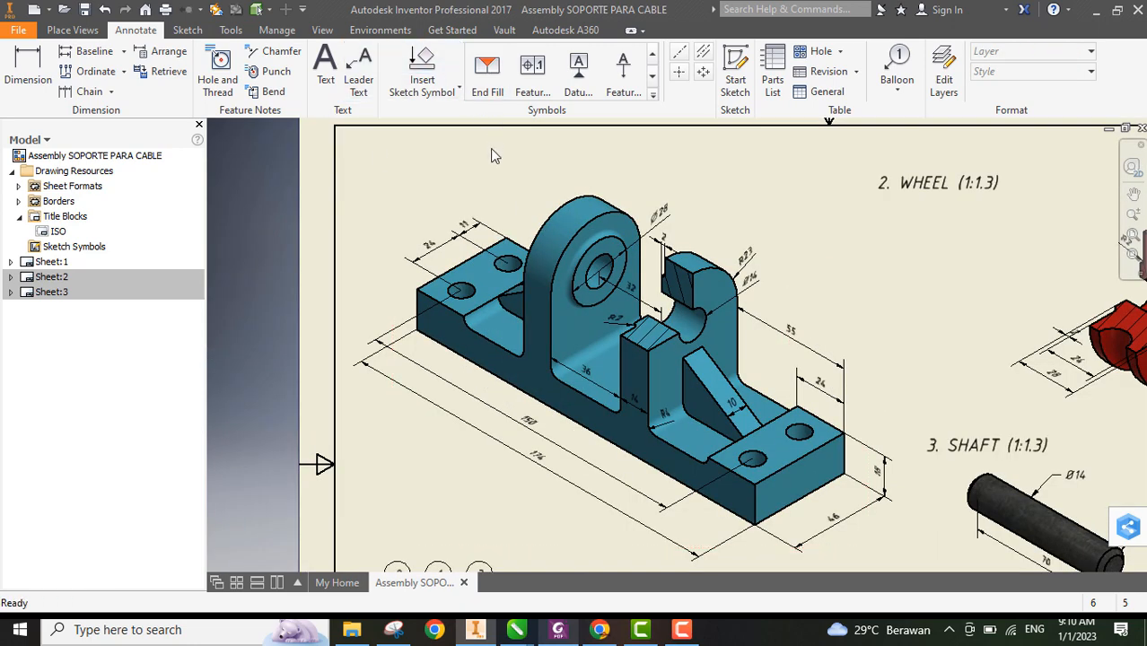
pyautogui.click(326, 64)
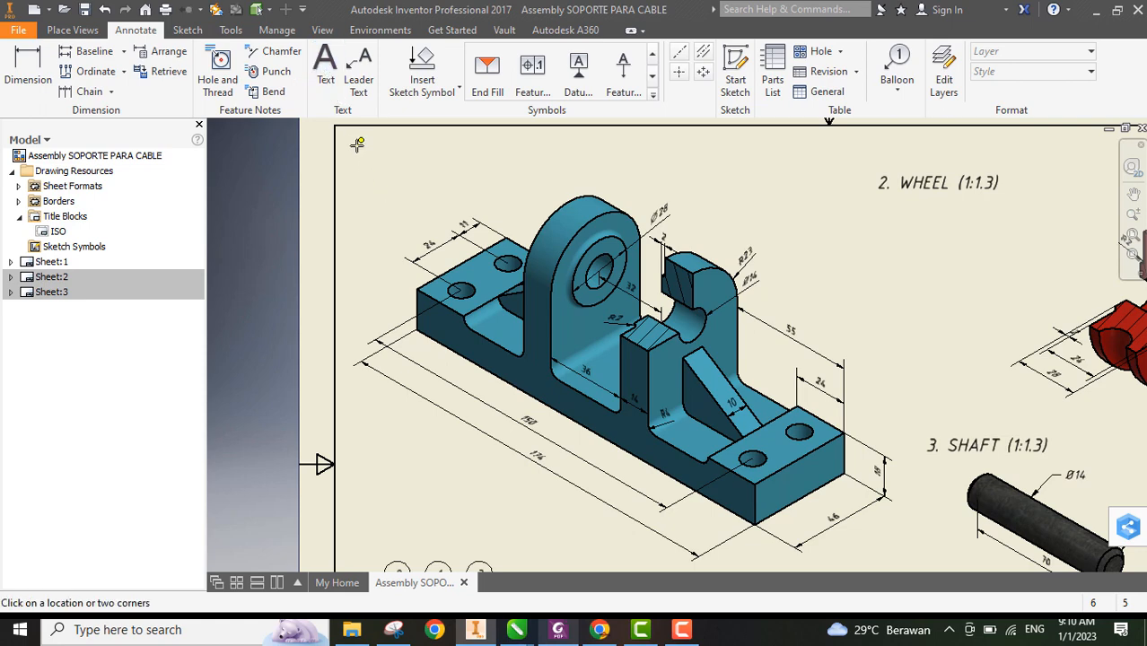
pyautogui.moveTo(356, 147); pyautogui.dragTo(469, 186)
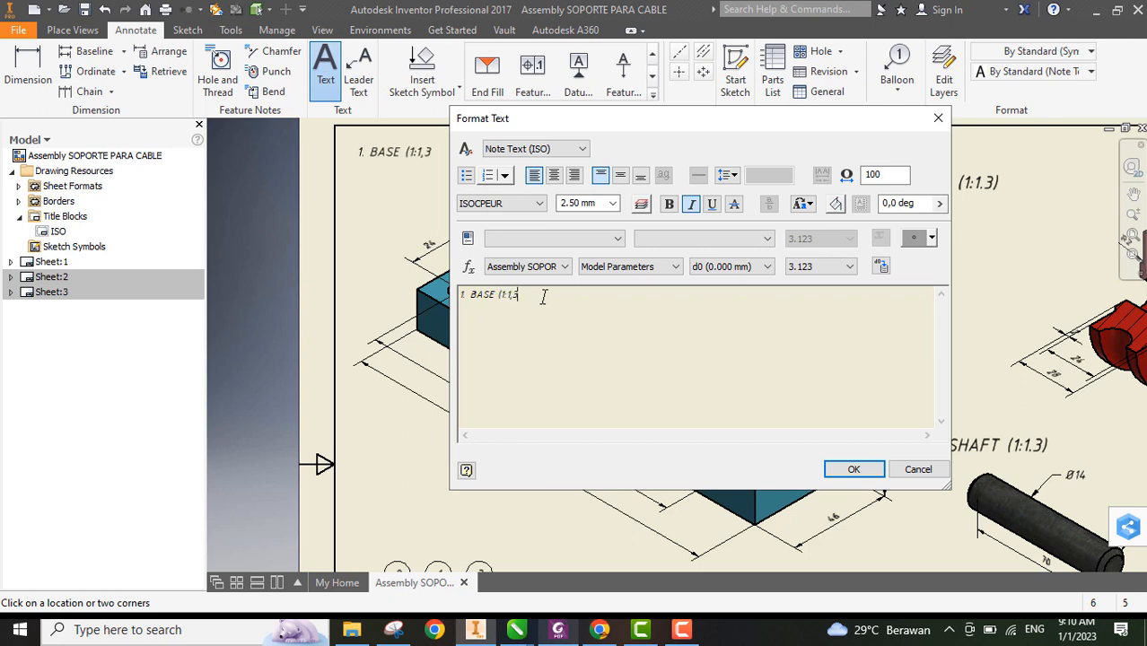
pyautogui.click(841, 469)
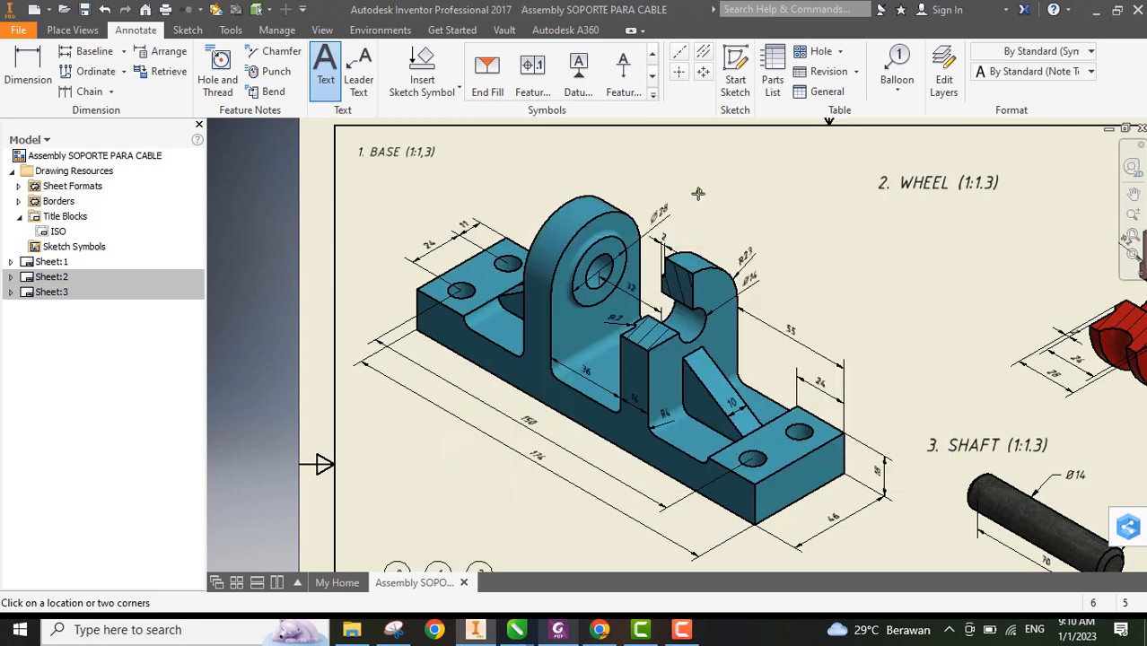
pyautogui.press('Escape')
# Set the height of the base view's title text to 3.50 mm
pyautogui.click(405, 153)
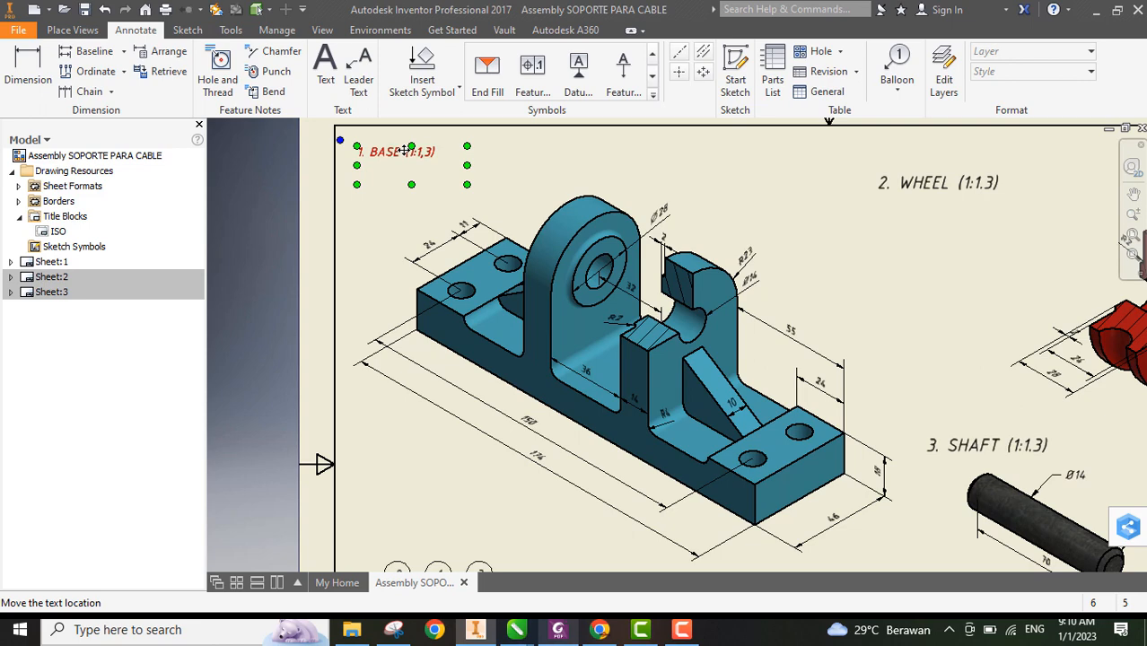
pyautogui.doubleClick(481, 191)
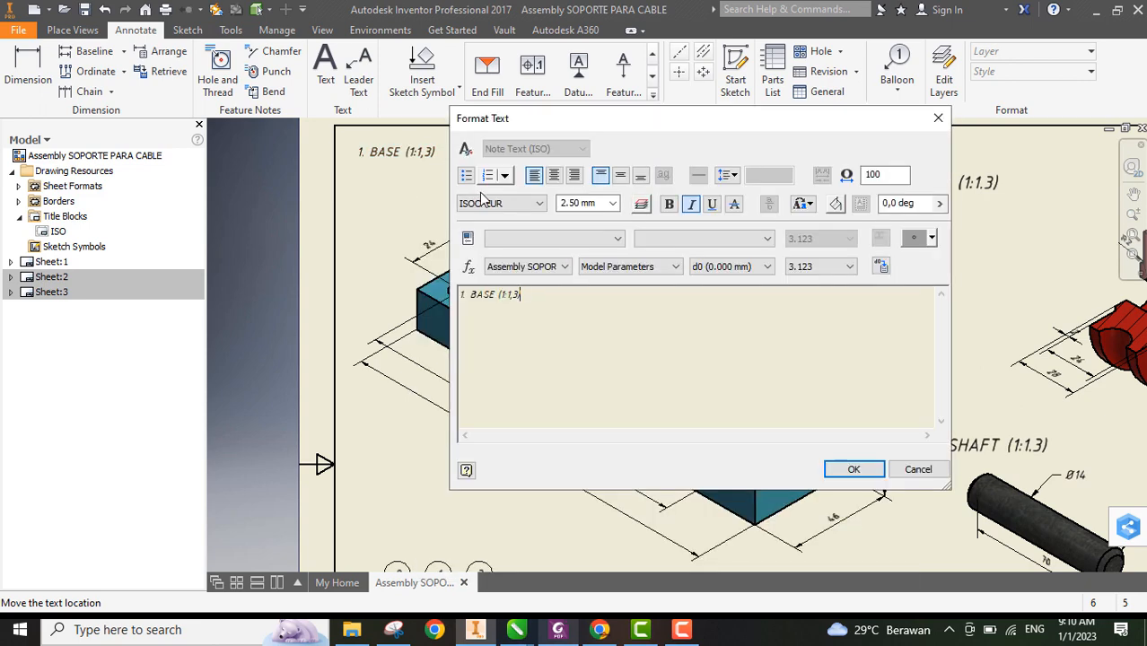
pyautogui.moveTo(543, 294); pyautogui.dragTo(444, 289)
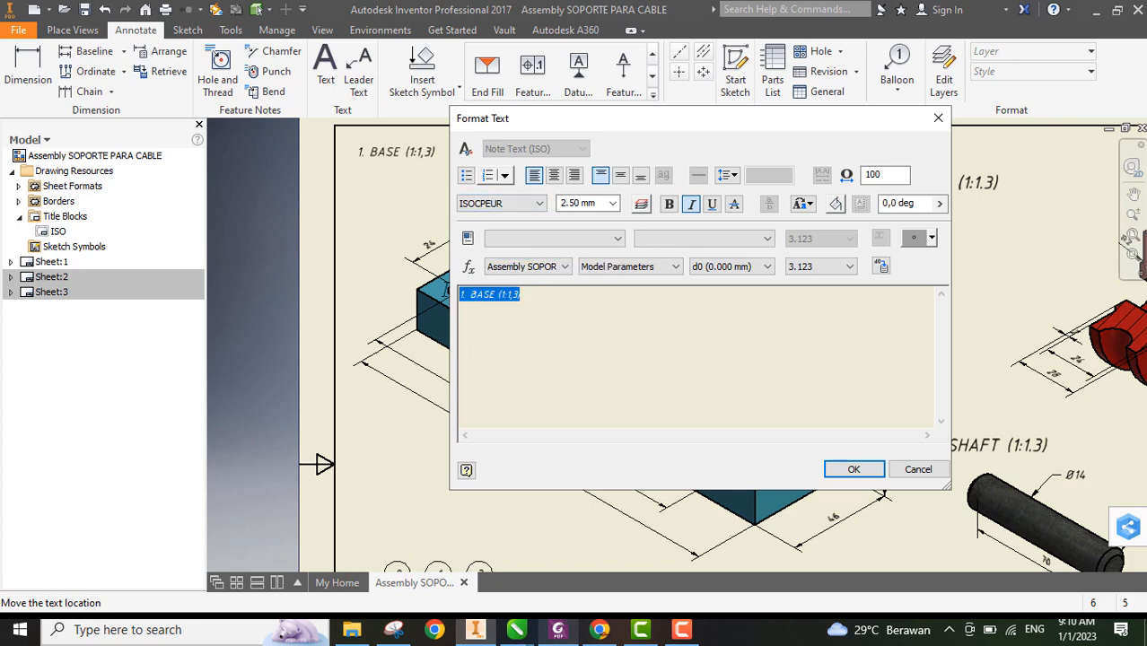
pyautogui.click(612, 204)
pyautogui.click(597, 253)
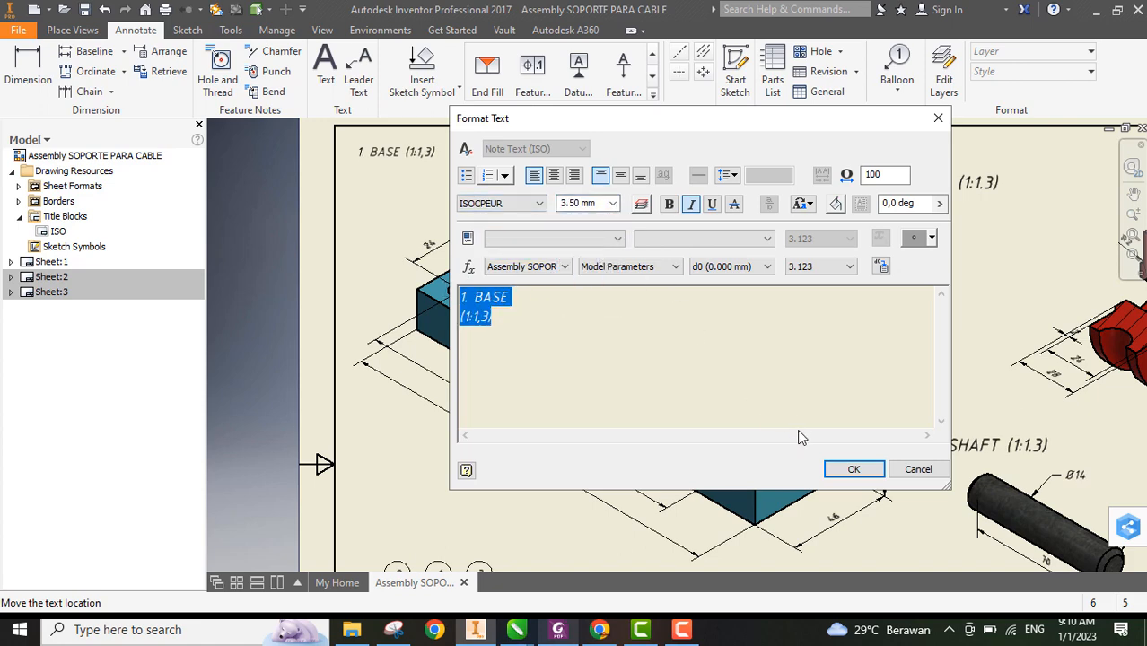
pyautogui.click(854, 469)
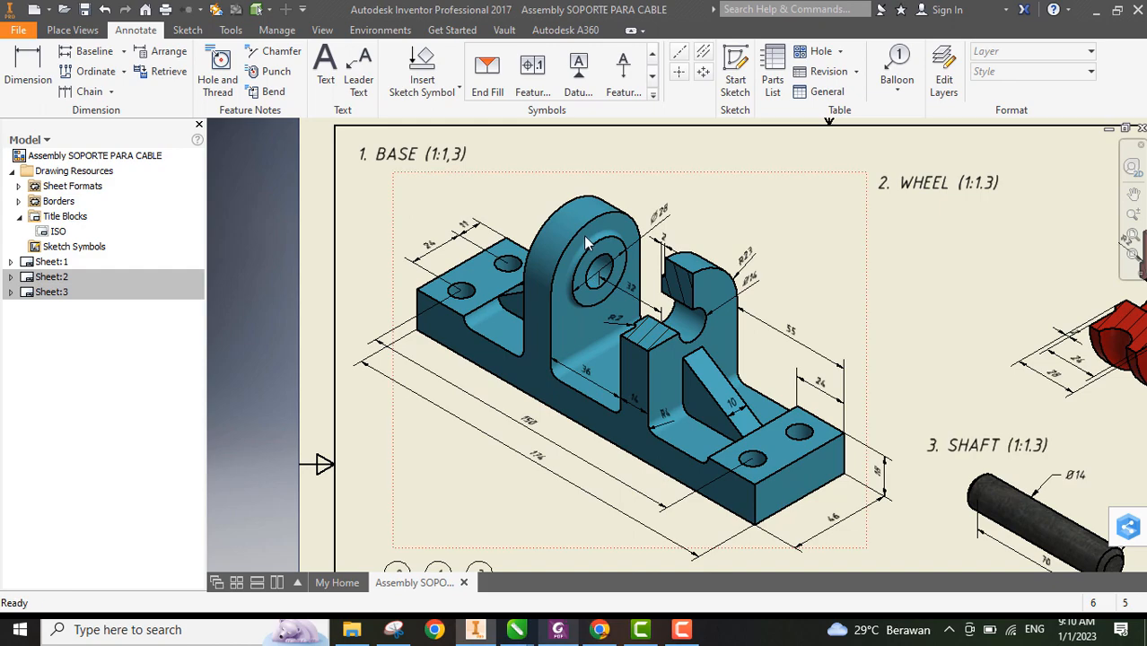
# Examine the completed isometric sheet and the width dimensions on the wheel view
pyautogui.scroll(4, 593, 269)
pyautogui.scroll(-3, 684, 278)
pyautogui.scroll(-4, 682, 276)
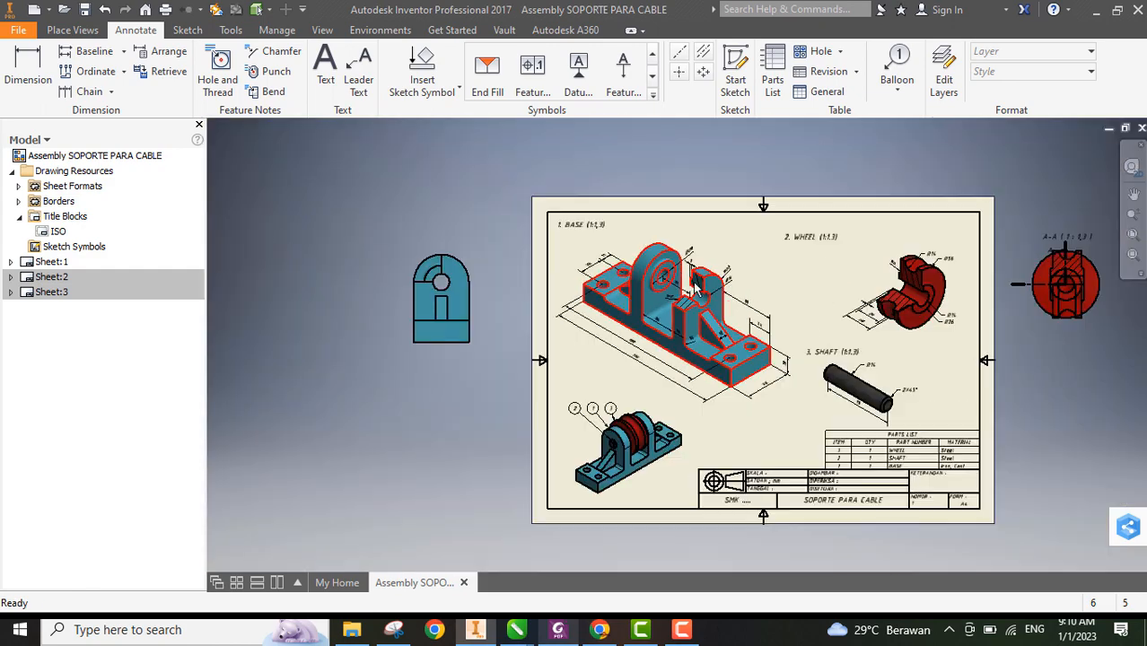
pyautogui.moveTo(690, 270); pyautogui.dragTo(544, 238, button='middle')
pyautogui.click(51, 276)
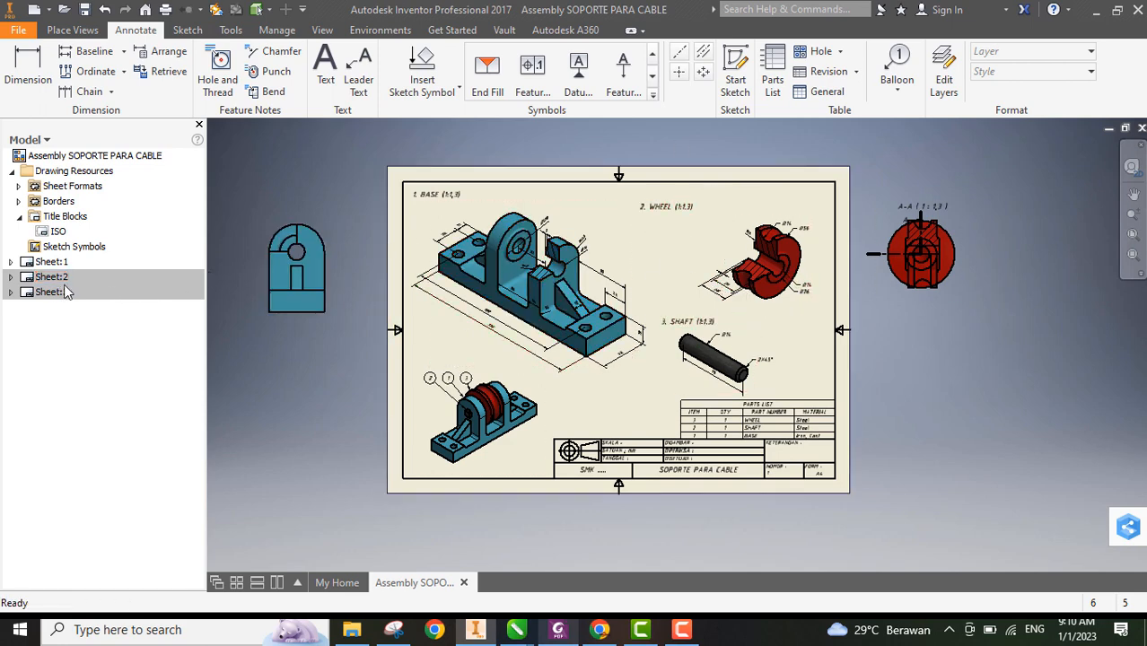
pyautogui.scroll(5, 727, 280)
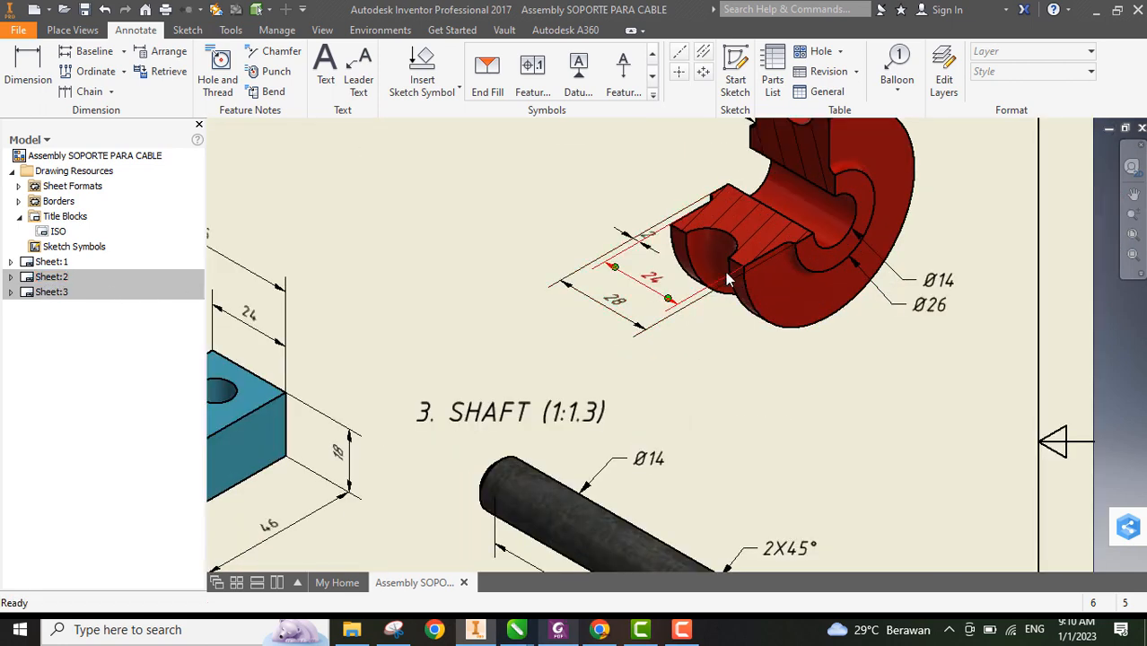
pyautogui.scroll(2, 727, 280)
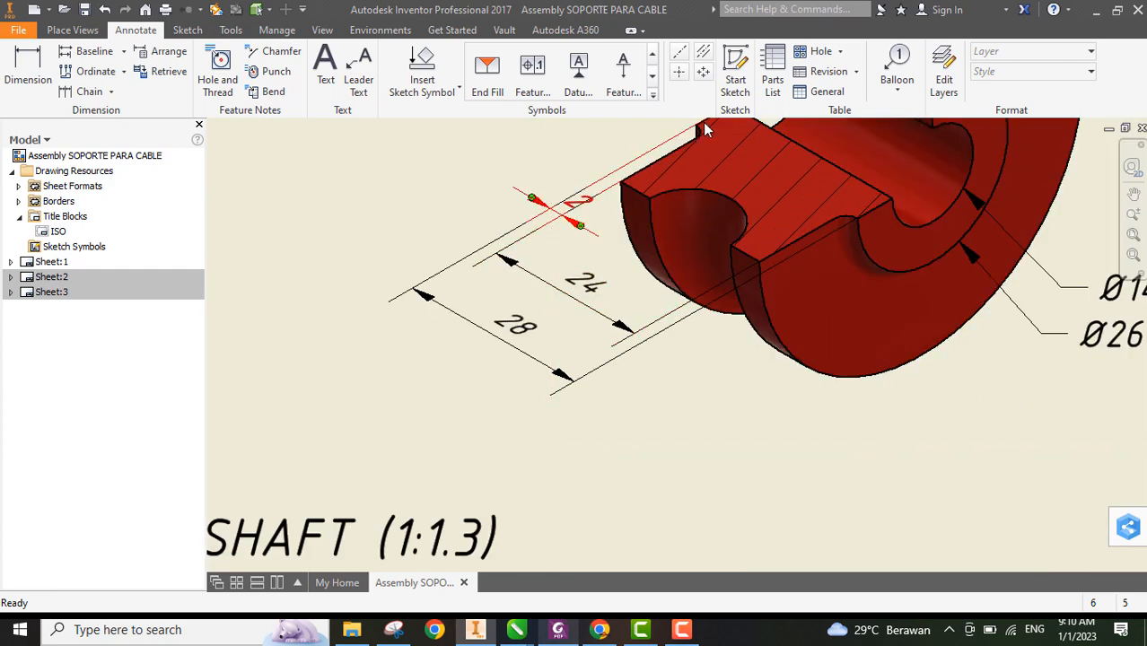
pyautogui.scroll(-4, 556, 427)
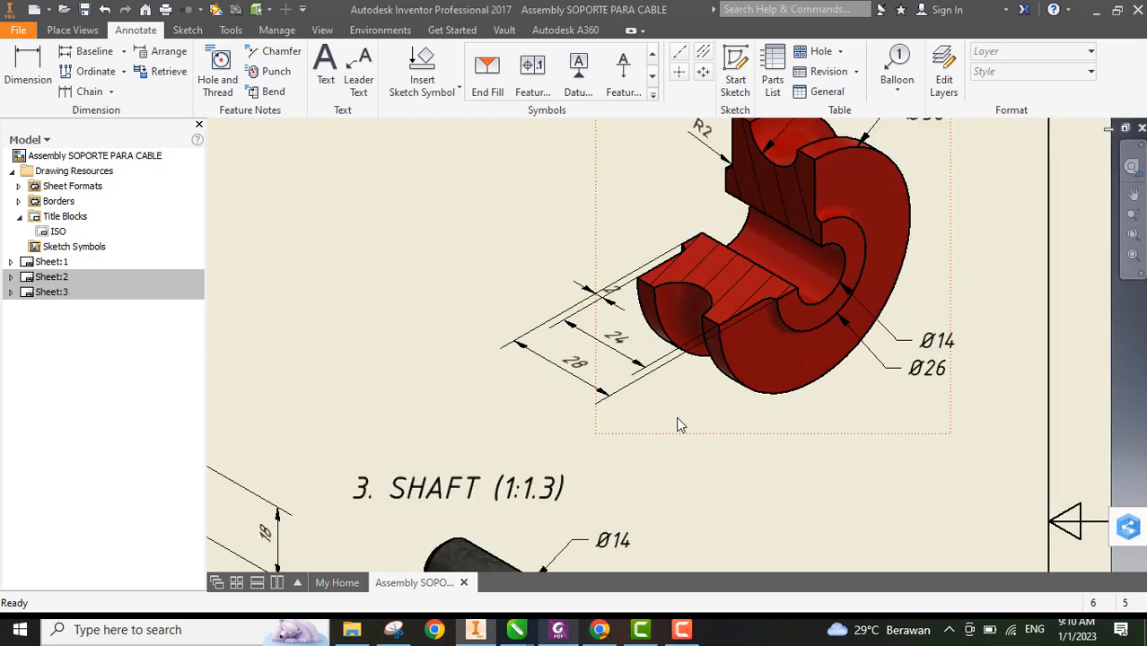
# Activate Sheet:2 and examine the dimensions, datum symbols and position tolerance on the base's top view
pyautogui.doubleClick(63, 279)
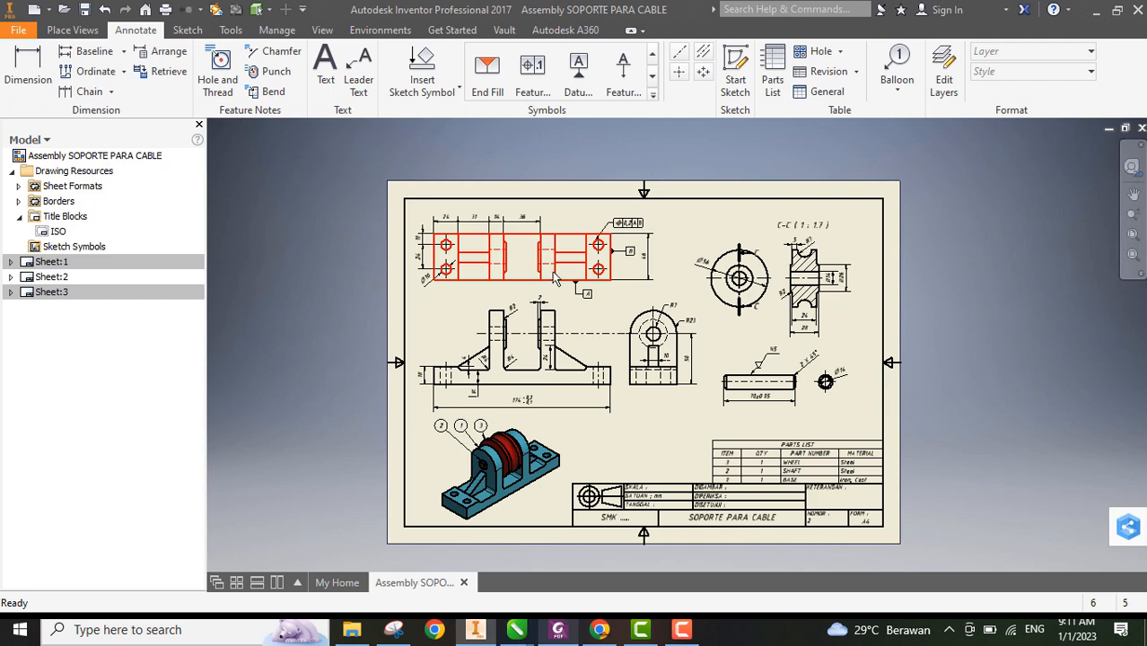
pyautogui.scroll(-3, 560, 285)
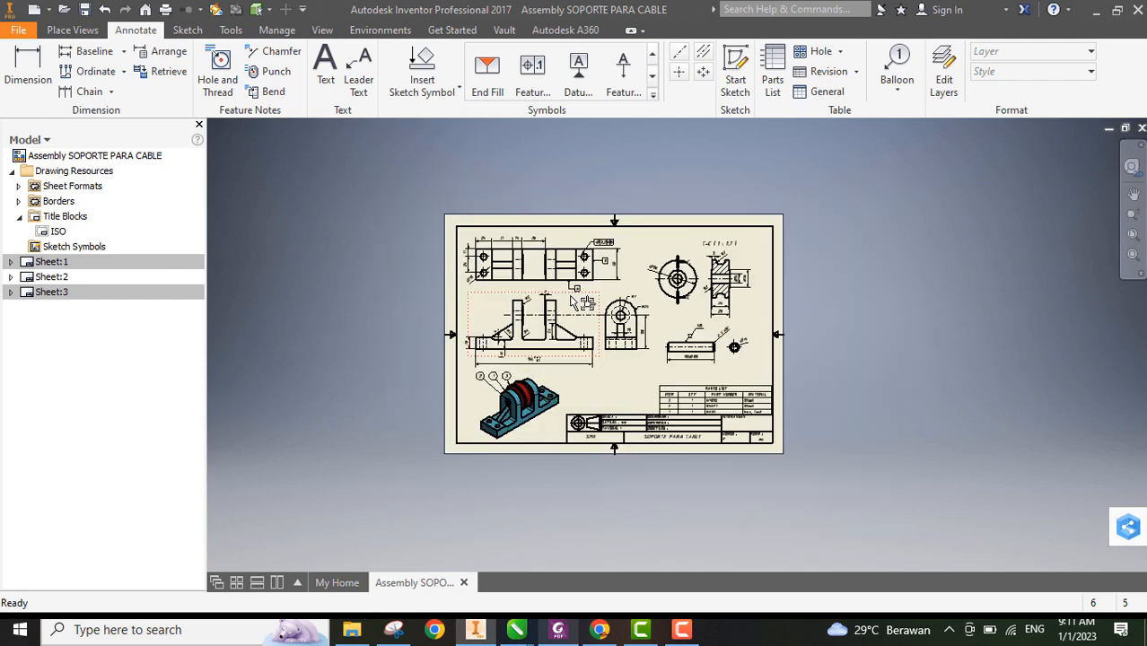
pyautogui.scroll(3, 574, 301)
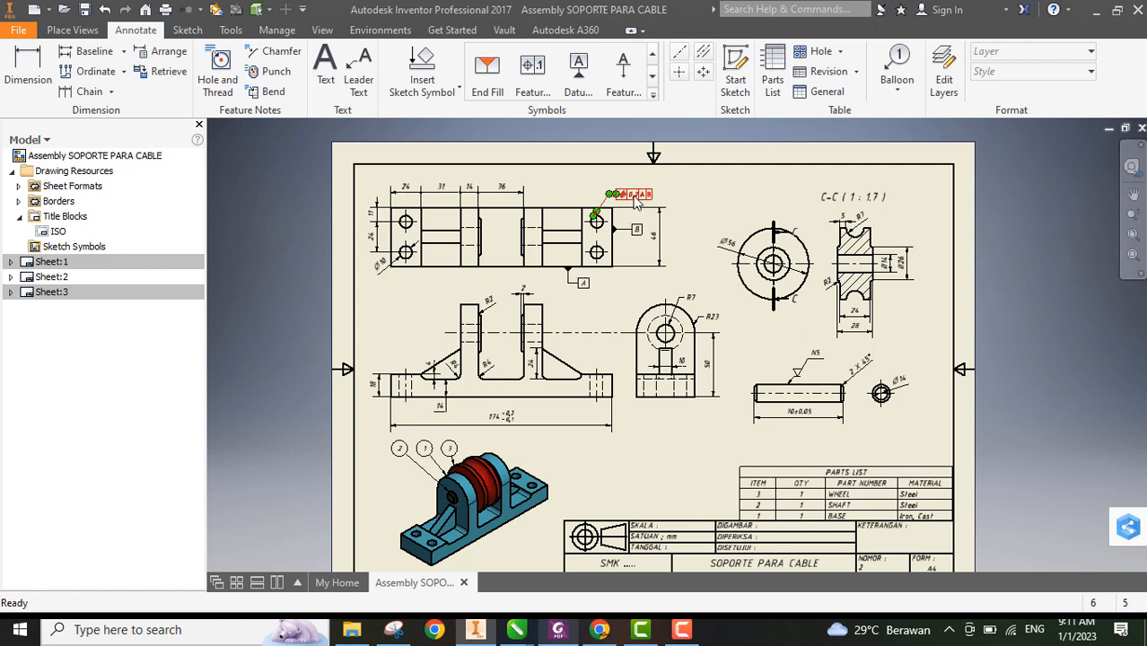
pyautogui.scroll(3, 617, 203)
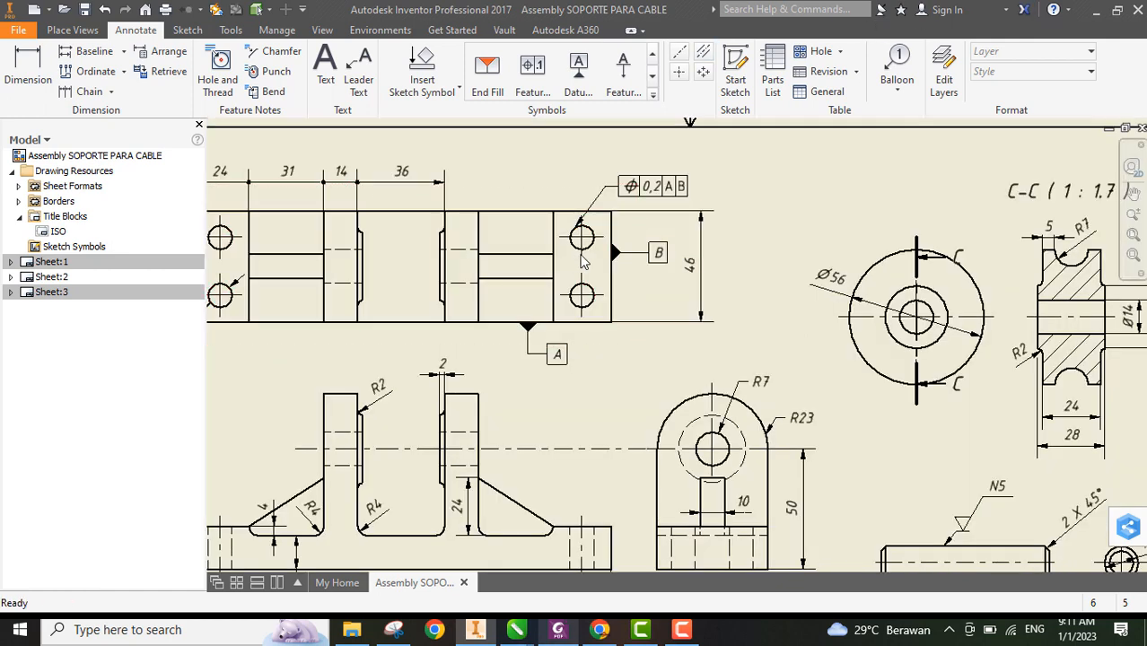
pyautogui.moveTo(582, 261); pyautogui.dragTo(803, 236, button='middle')
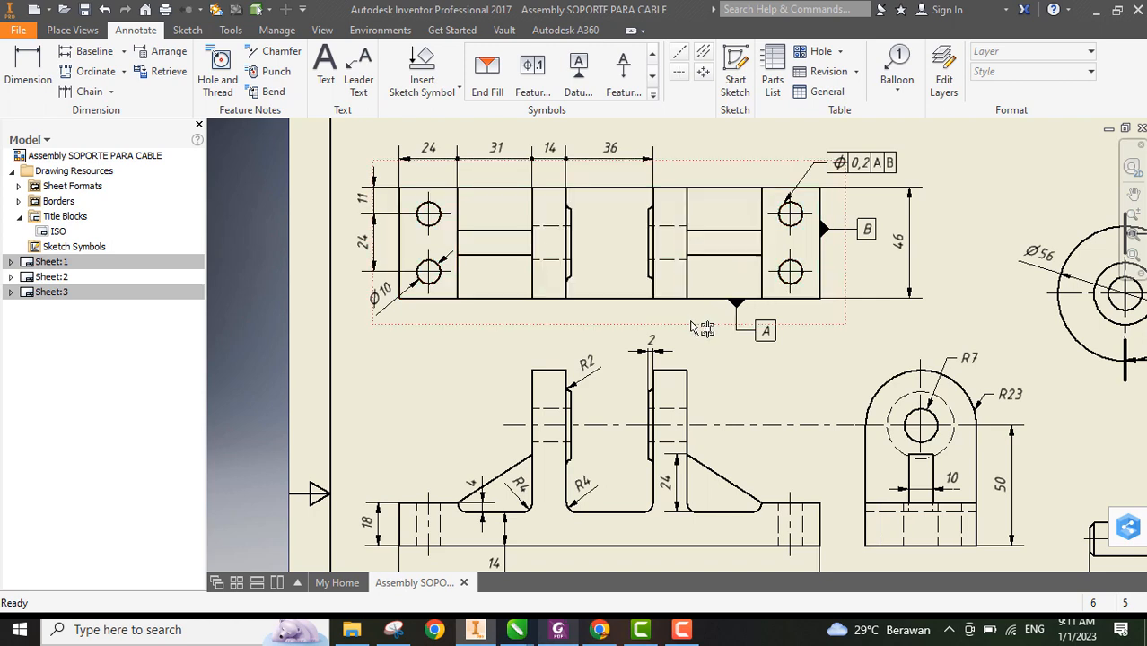
pyautogui.moveTo(671, 393)
pyautogui.mouseDown(button='middle')
pyautogui.moveTo(673, 359)
pyautogui.moveTo(676, 394)
pyautogui.mouseUp(button='middle')
pyautogui.scroll(-3, 676, 395)
pyautogui.scroll(-3, 514, 359)
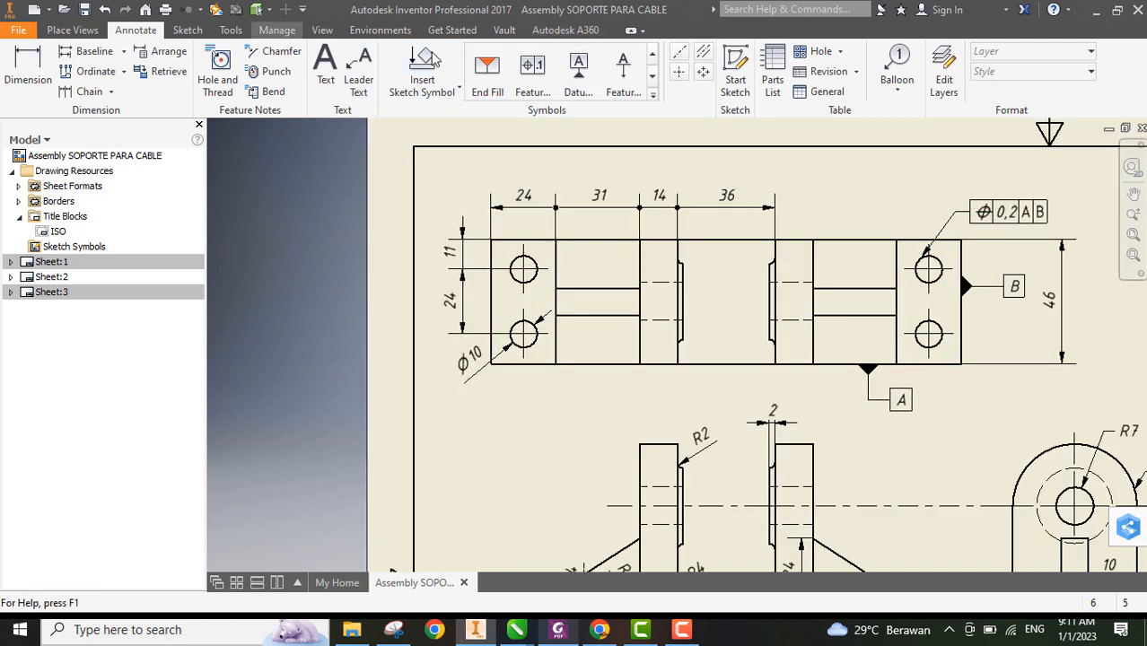
# Place a diameter dimension on the lower hole at the datum B end of the base's top view and review its tolerance and text settings
pyautogui.press('d')
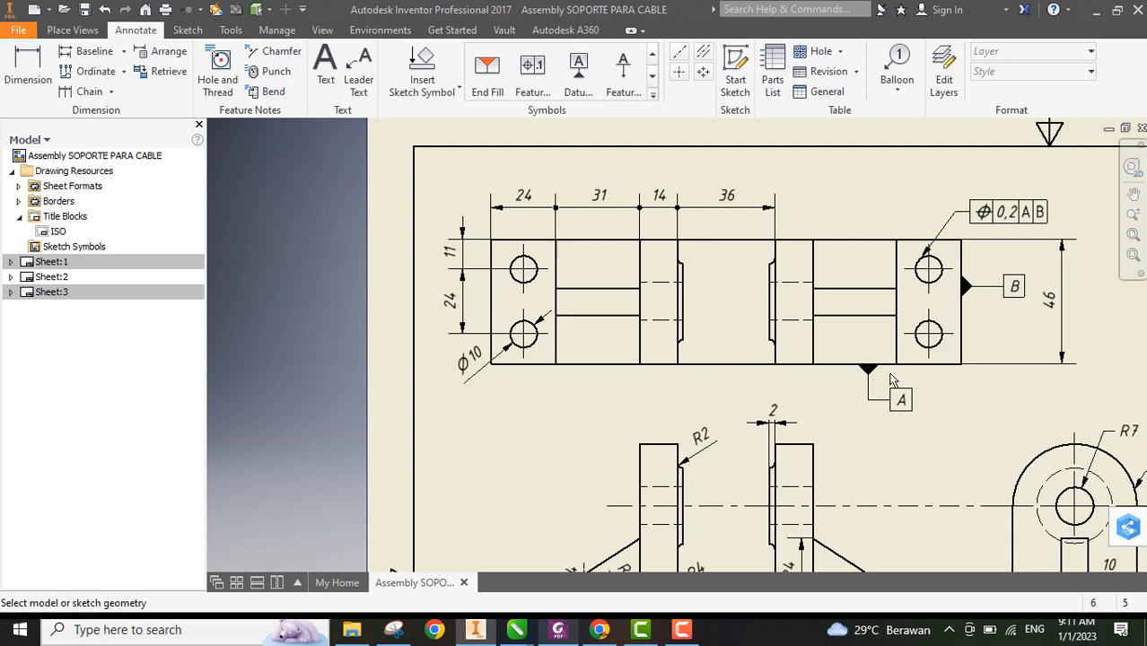
pyautogui.click(939, 346)
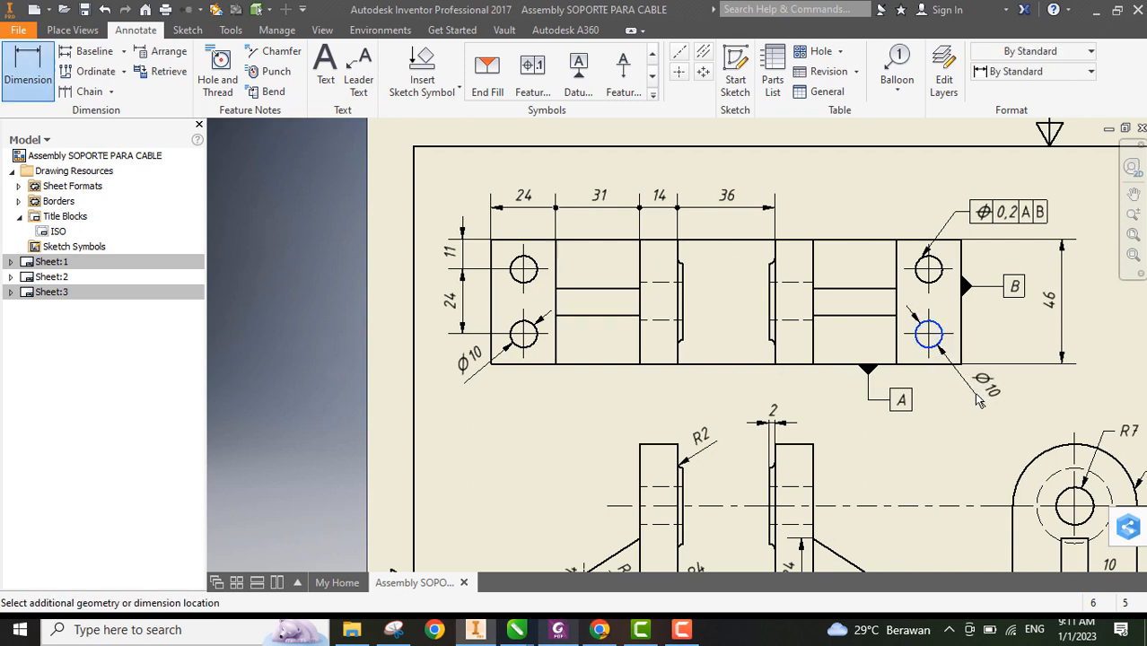
pyautogui.click(974, 393)
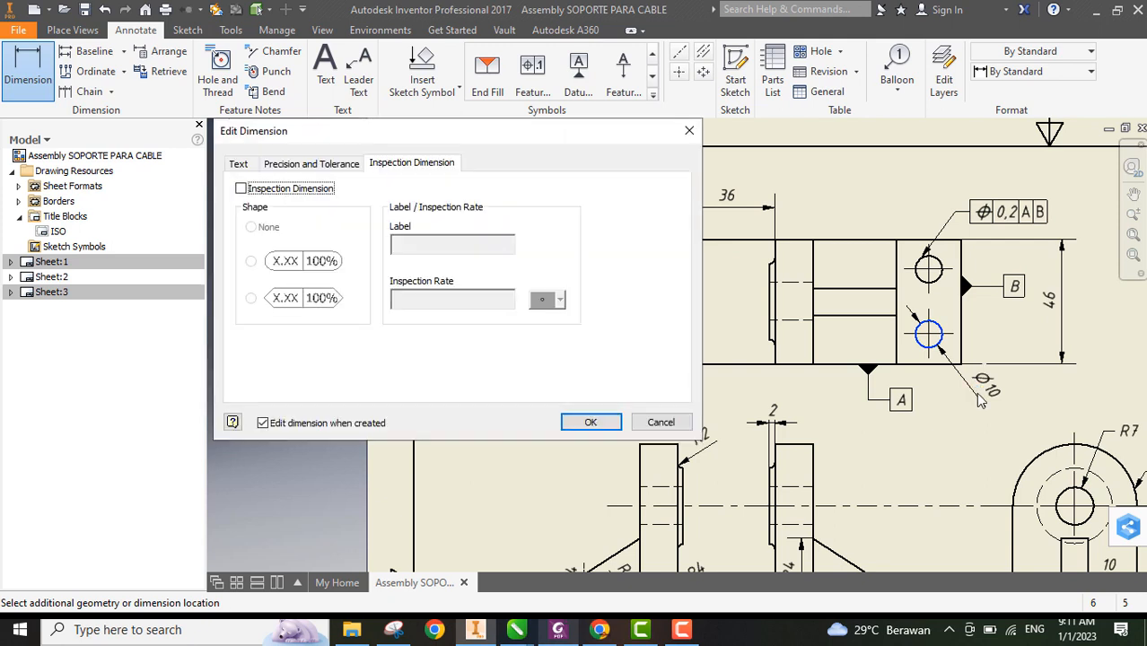
pyautogui.click(293, 169)
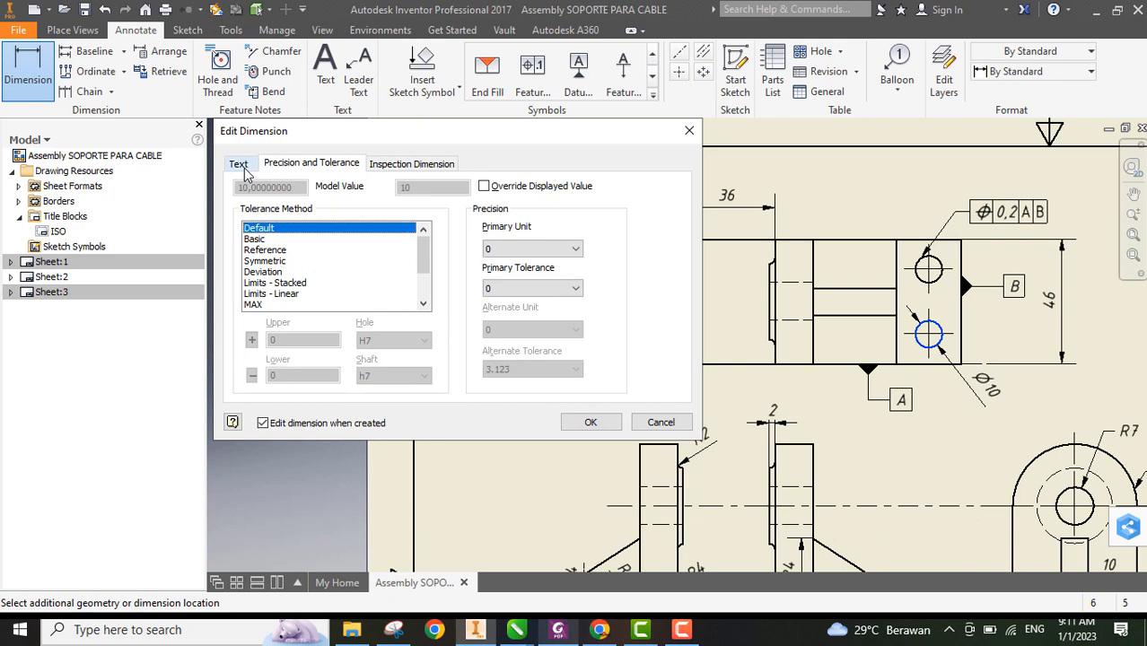
pyautogui.click(244, 171)
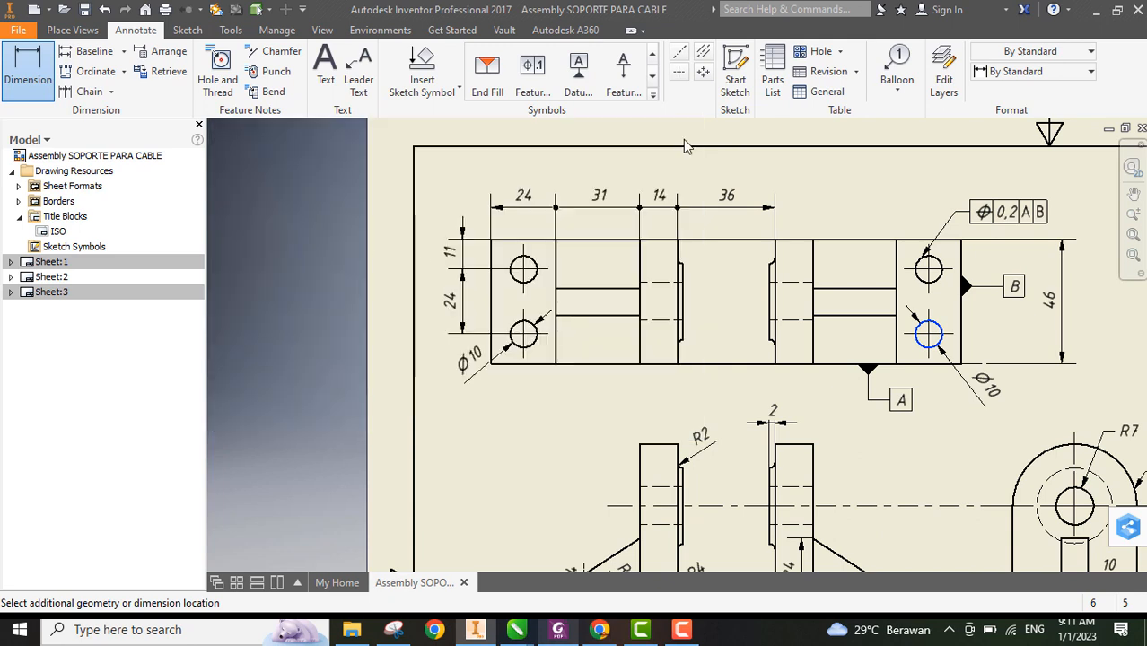
pyautogui.click(689, 130)
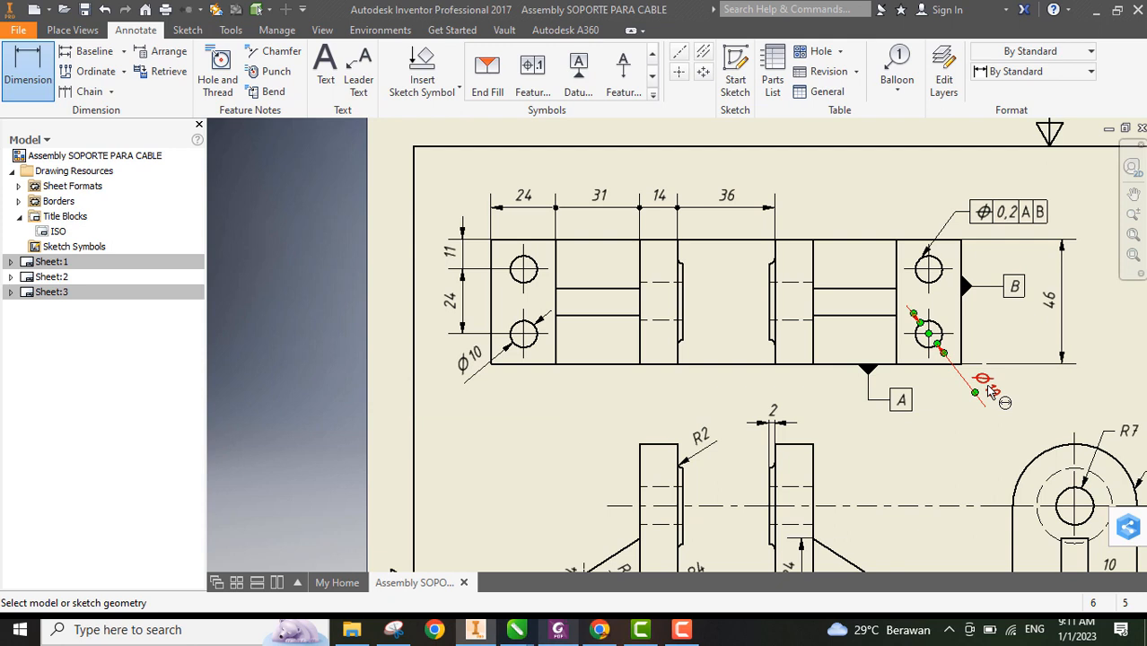
# Delete the trial diameter dimension from the lower hole at the datum B end
pyautogui.doubleClick(990, 392)
pyautogui.click(660, 421)
pyautogui.press('Escape')
pyautogui.click(999, 400)
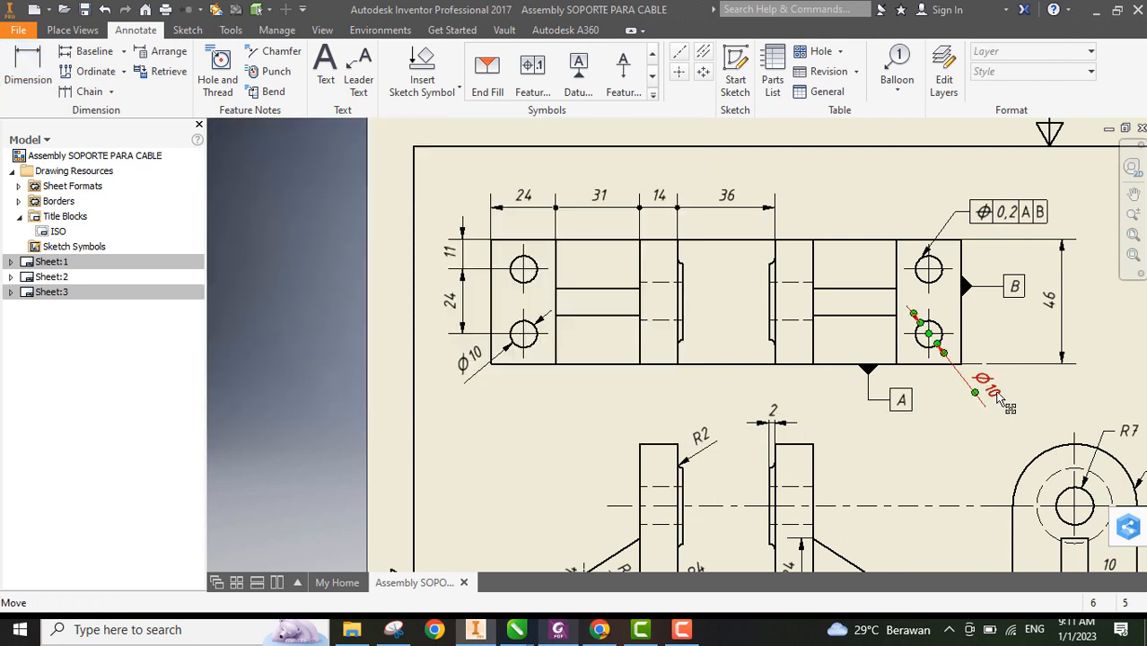
pyautogui.press('Delete')
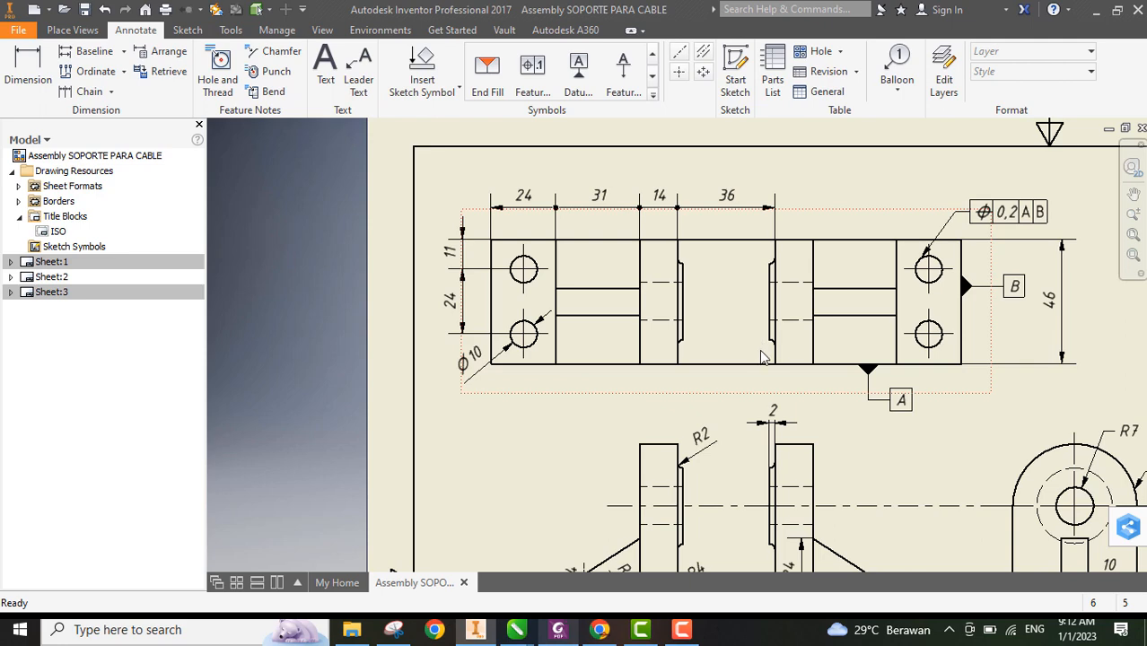
# Place a position feature control frame on the upper hole at the base's datum B end and enter A as its datum
pyautogui.moveTo(788, 375); pyautogui.dragTo(675, 380, button='middle')
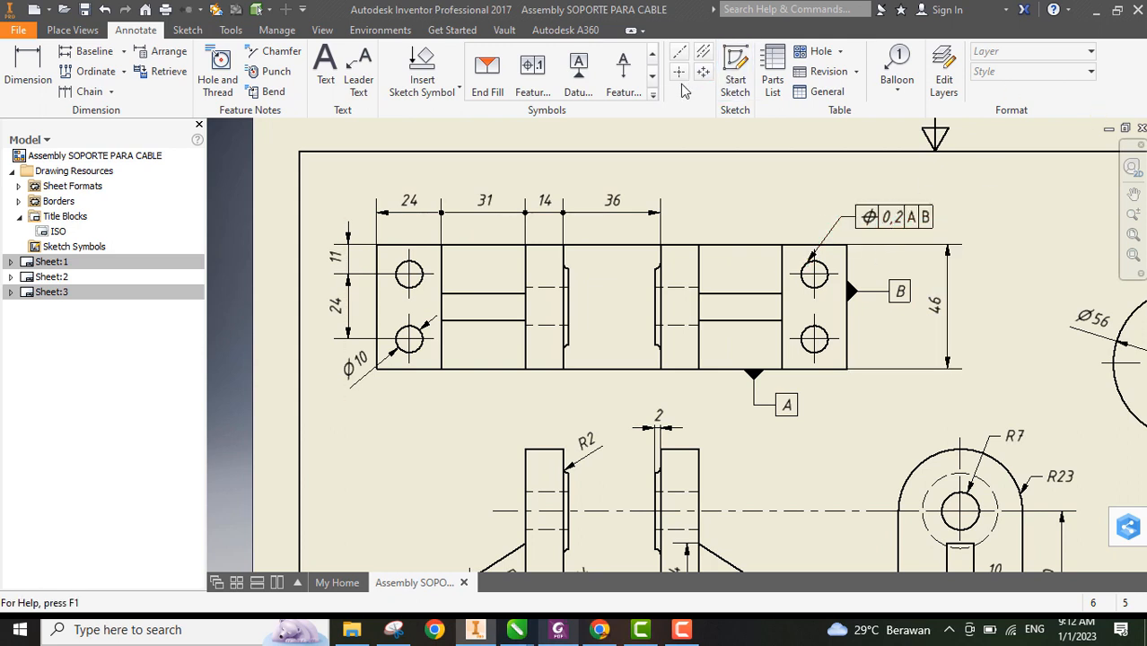
pyautogui.click(653, 94)
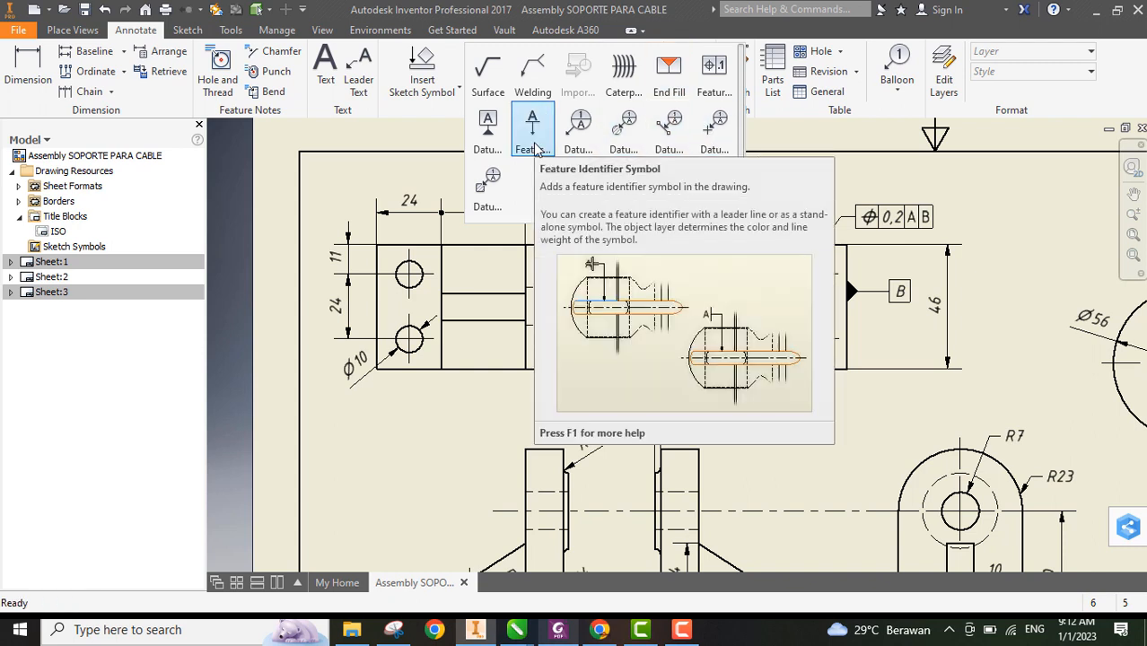
pyautogui.click(718, 90)
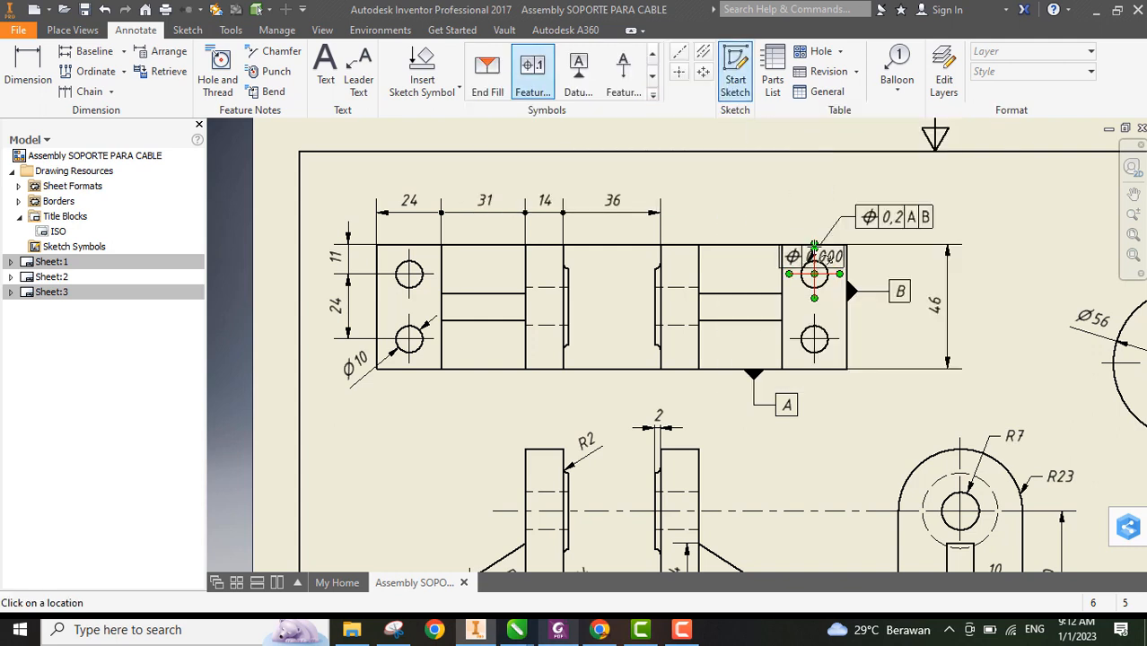
pyautogui.click(813, 274)
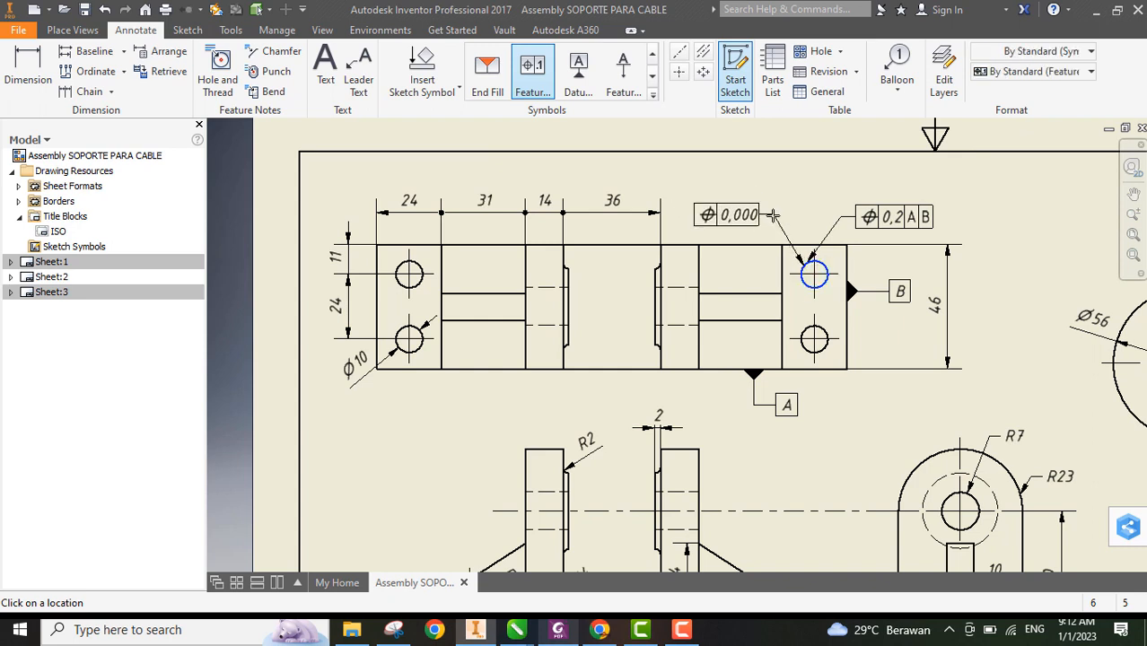
pyautogui.rightClick(773, 216)
pyautogui.click(848, 215)
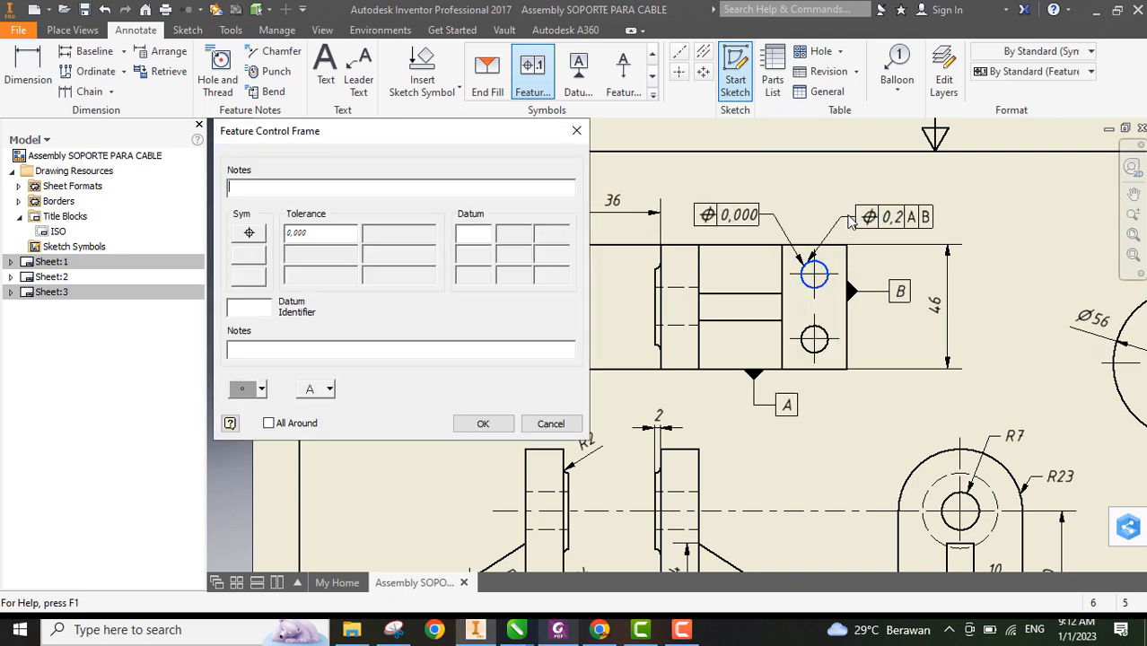
pyautogui.click(332, 235)
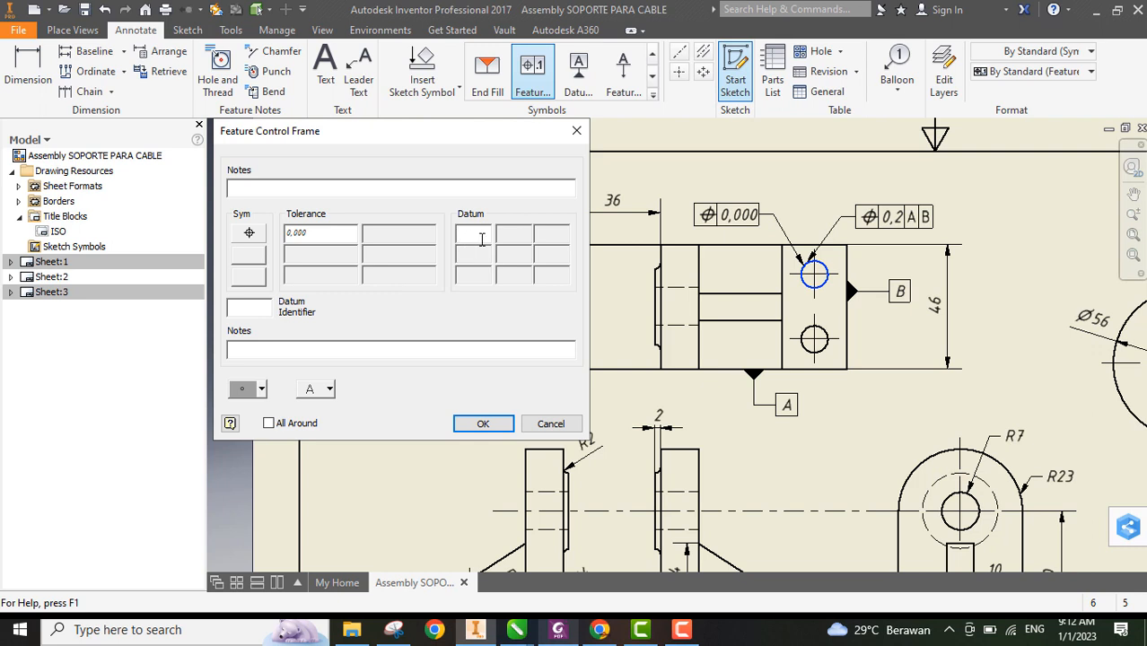
pyautogui.write('A')
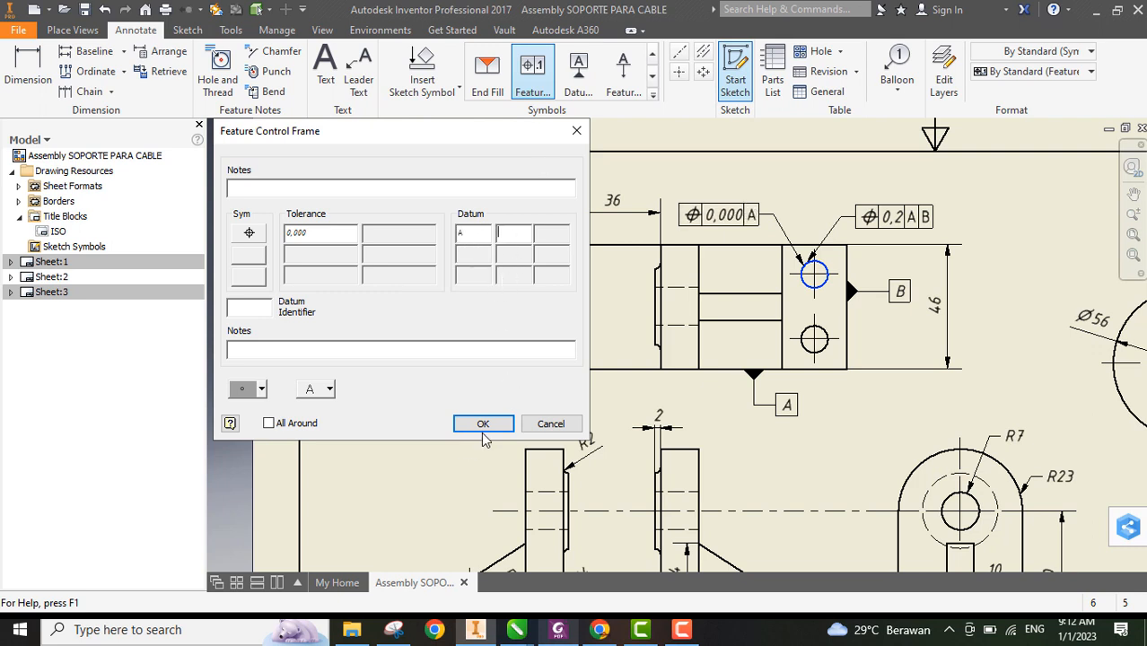
pyautogui.press('Return')
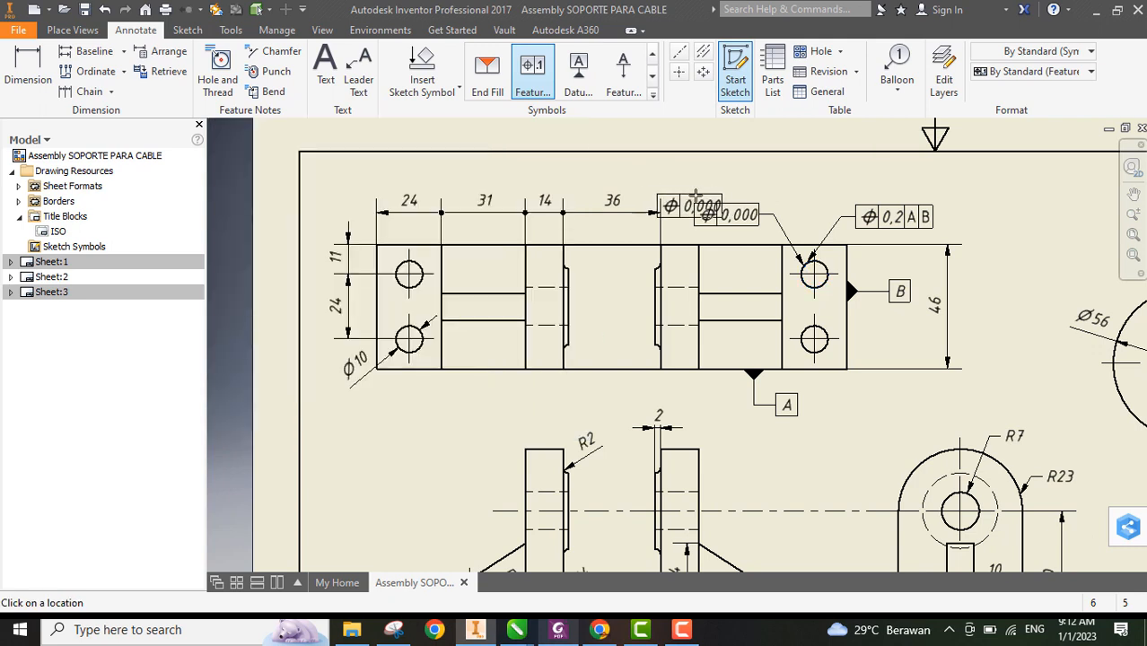
# Delete the trial feature control frame from the upper hole at the datum B end
pyautogui.press('Escape')
pyautogui.click(728, 214)
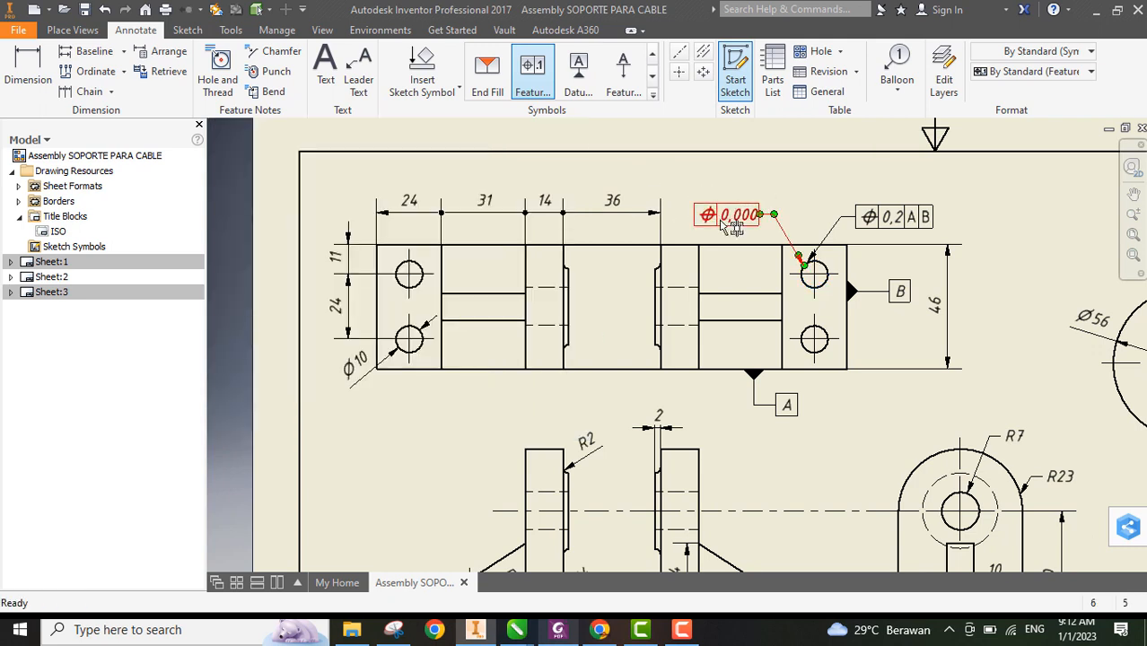
pyautogui.press('Delete')
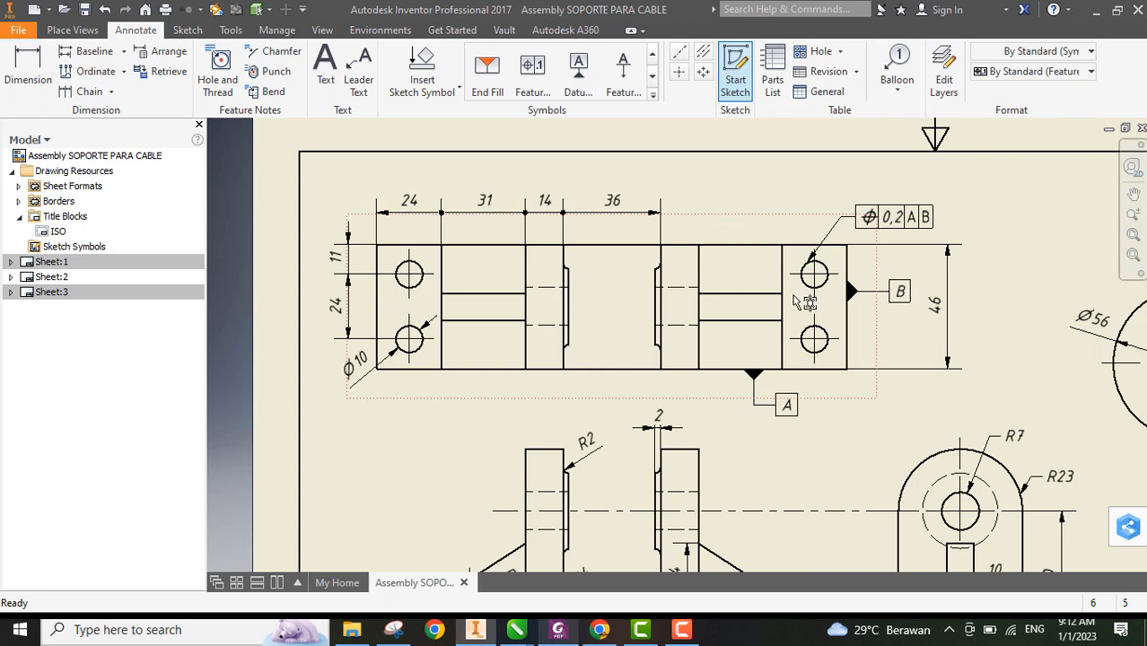
pyautogui.click(899, 292)
pyautogui.click(869, 307)
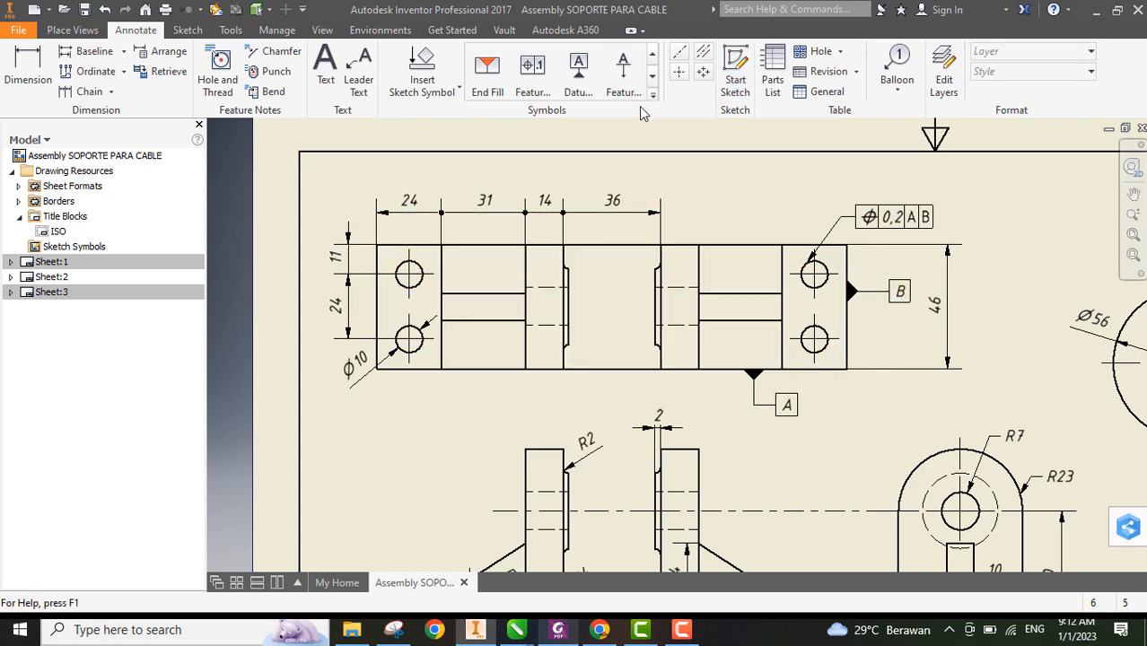
# Place a trial datum identifier A on the lower edge of the base's top view, beside the existing datum A symbol
pyautogui.click(582, 77)
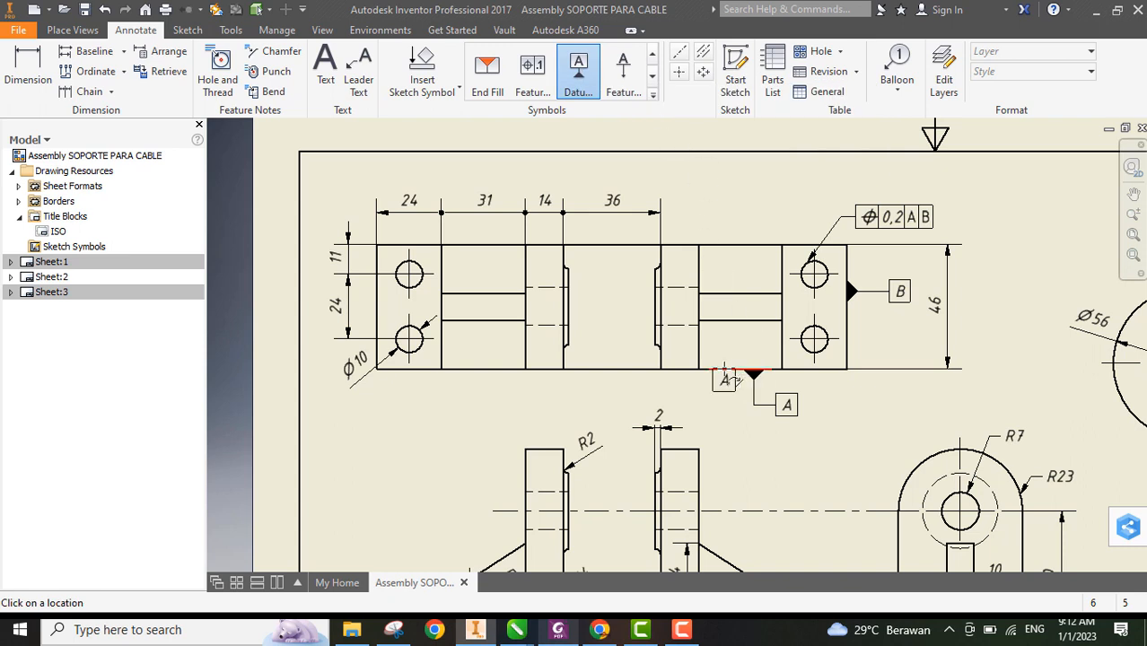
pyautogui.click(724, 369)
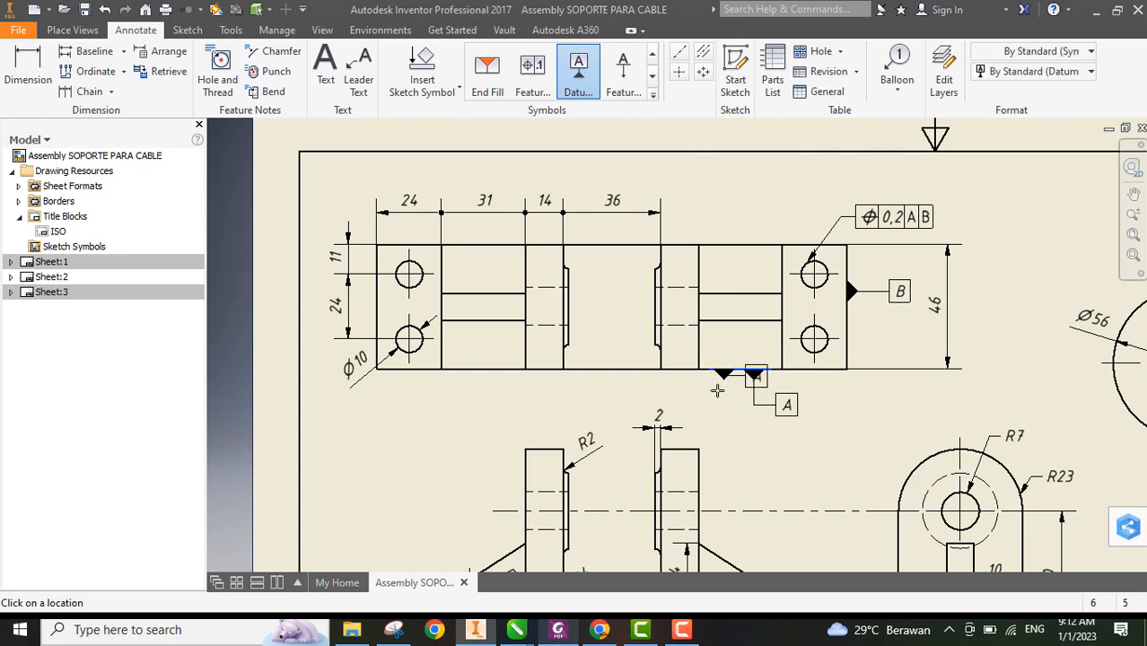
pyautogui.rightClick(752, 438)
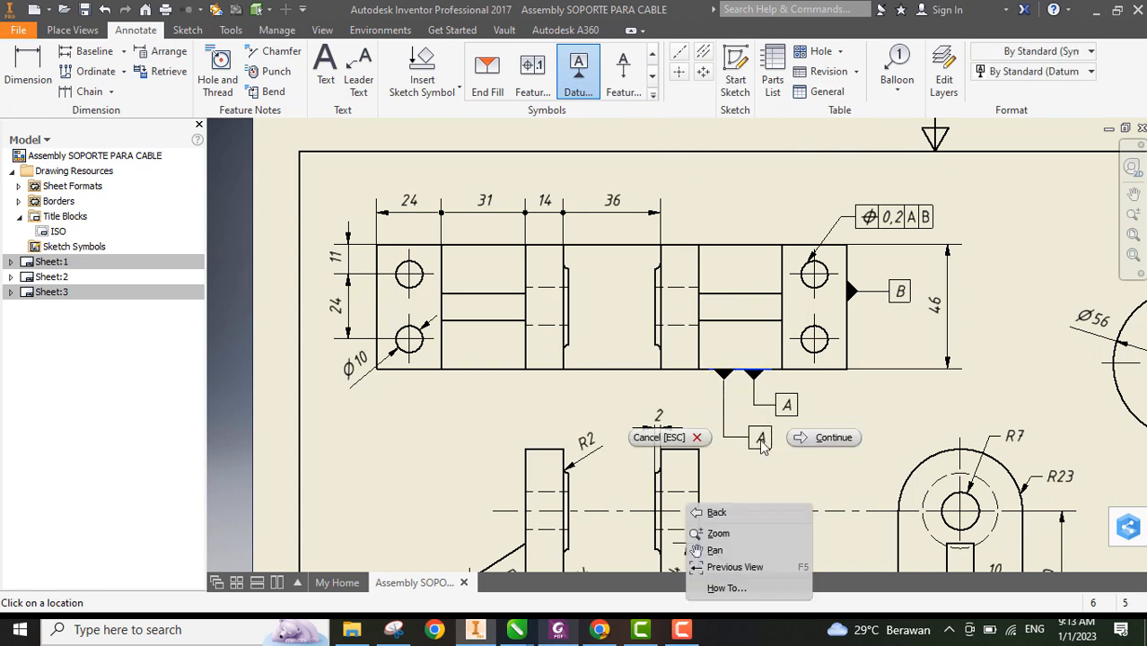
pyautogui.click(810, 448)
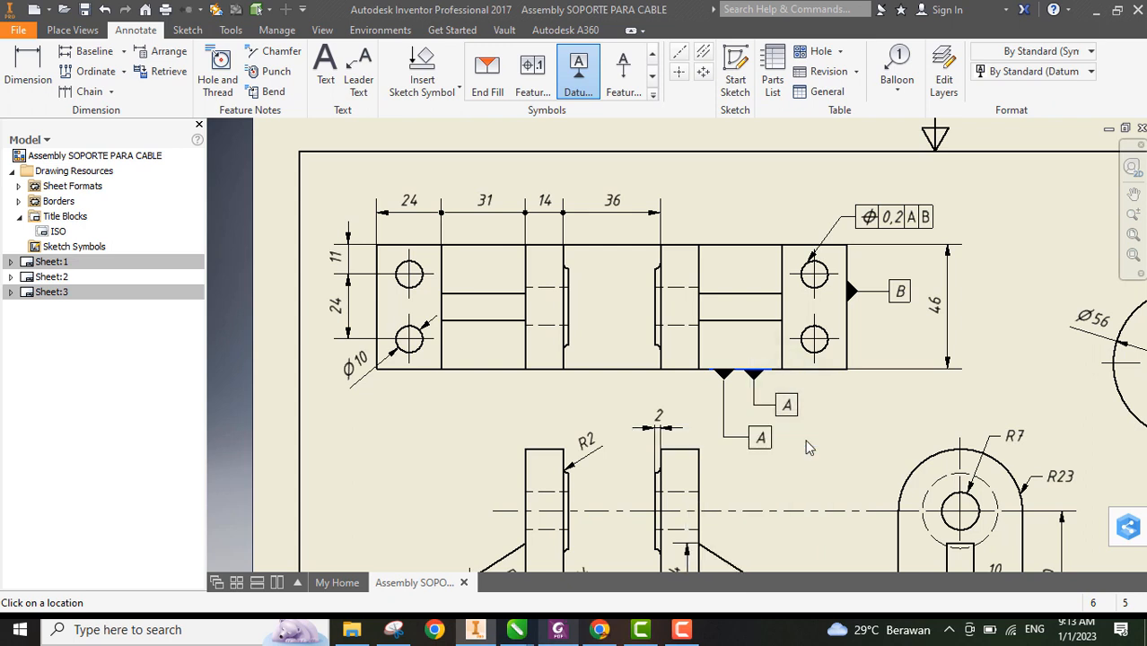
pyautogui.click(810, 448)
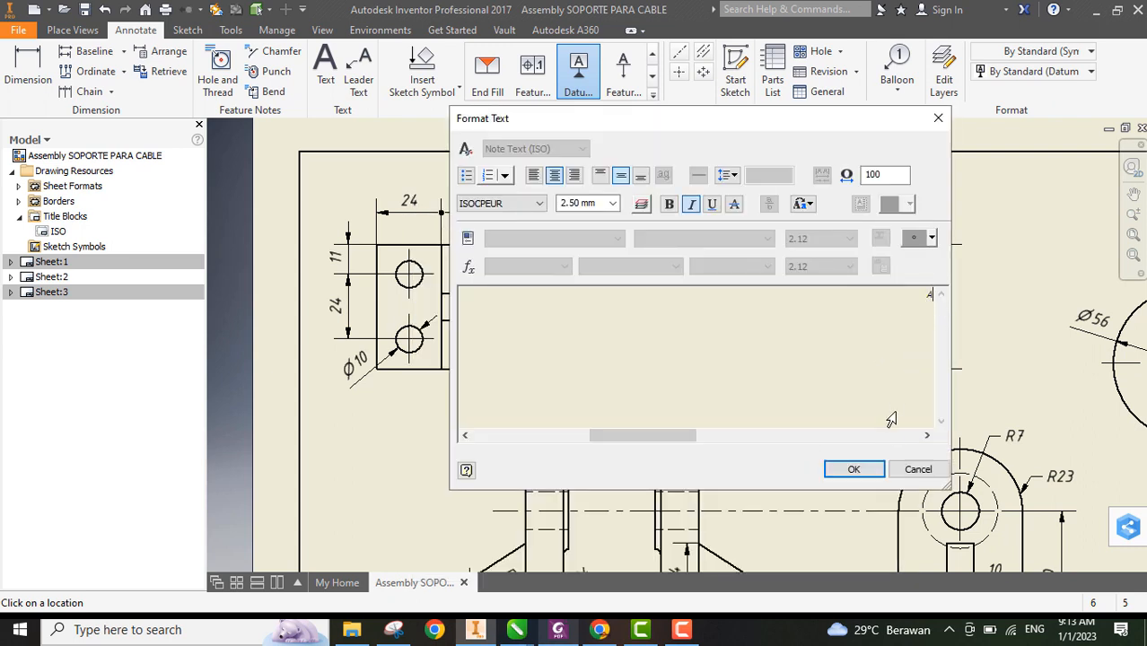
pyautogui.click(917, 469)
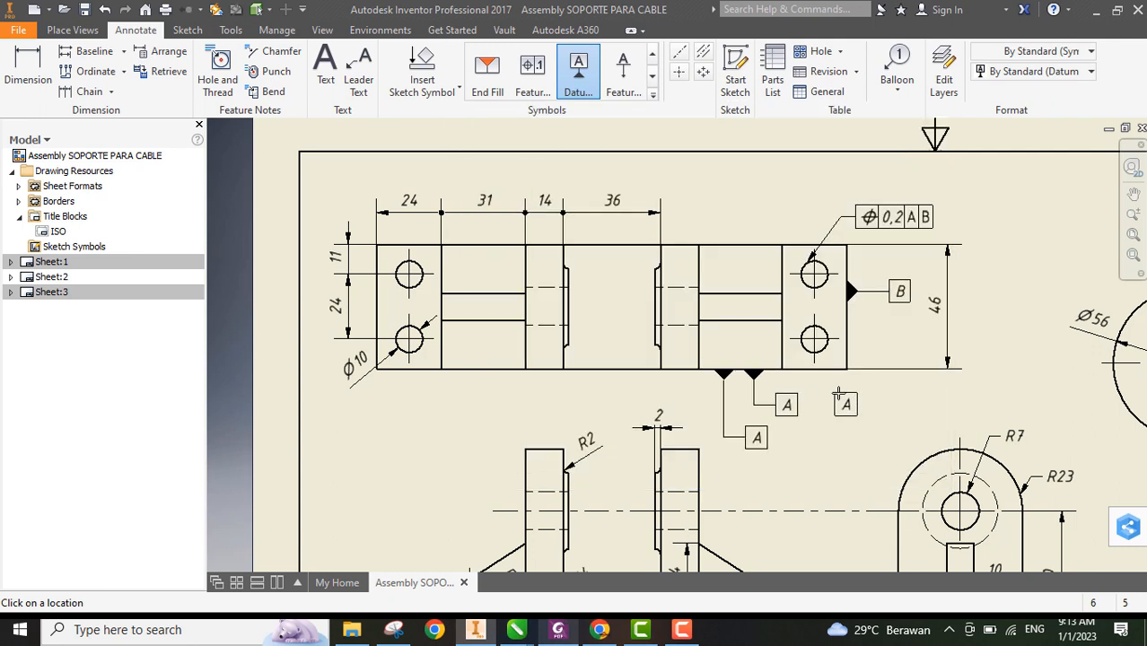
# End the datum identifier command and delete the trial datum A symbol from the base's lower edge
pyautogui.click(803, 408)
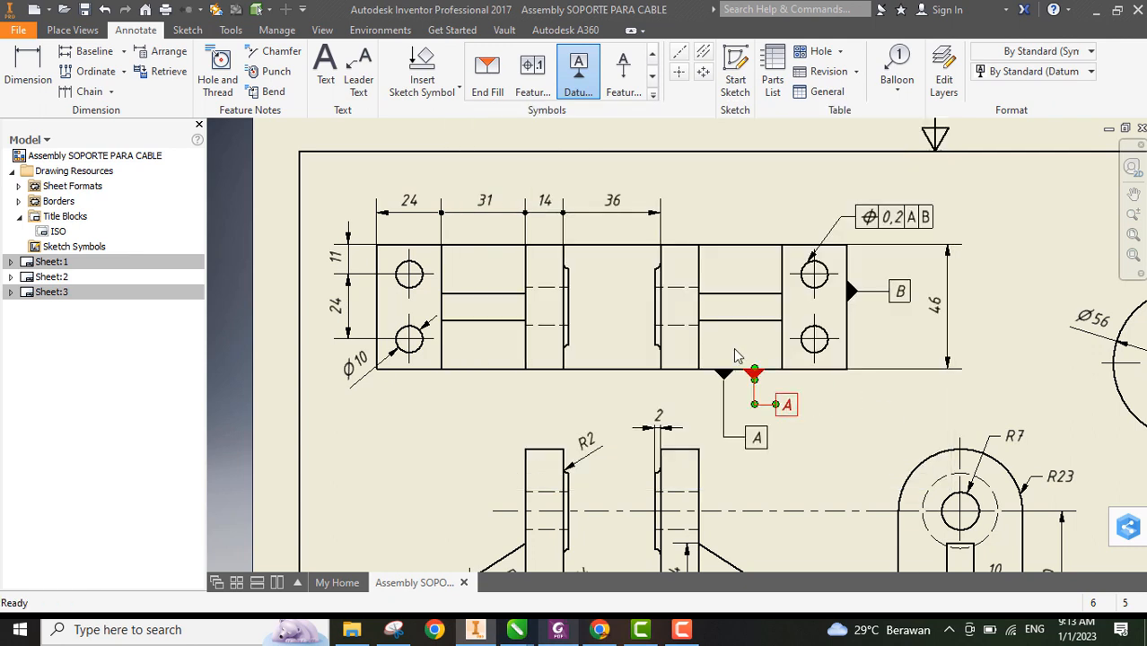
pyautogui.press('Escape')
pyautogui.click(757, 435)
pyautogui.press('Delete')
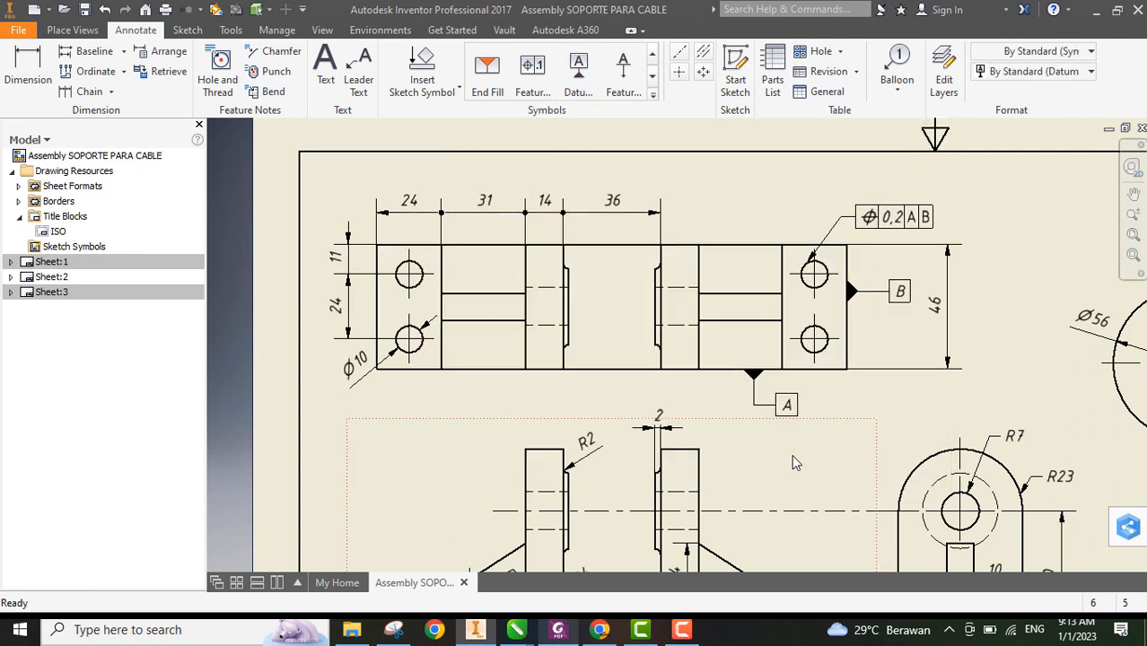
# Examine the dimensions and symbols on the base's side view, the wheel view, section C-C and the shaft view
pyautogui.moveTo(774, 376); pyautogui.dragTo(577, 283, button='middle')
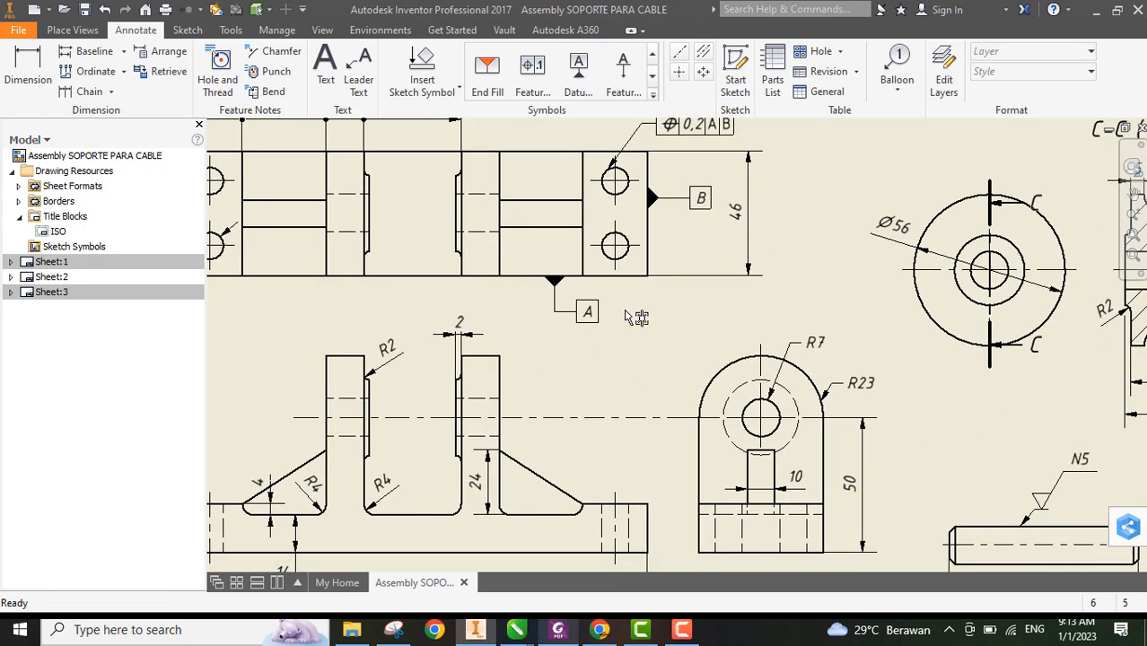
pyautogui.moveTo(803, 359); pyautogui.dragTo(504, 335, button='middle')
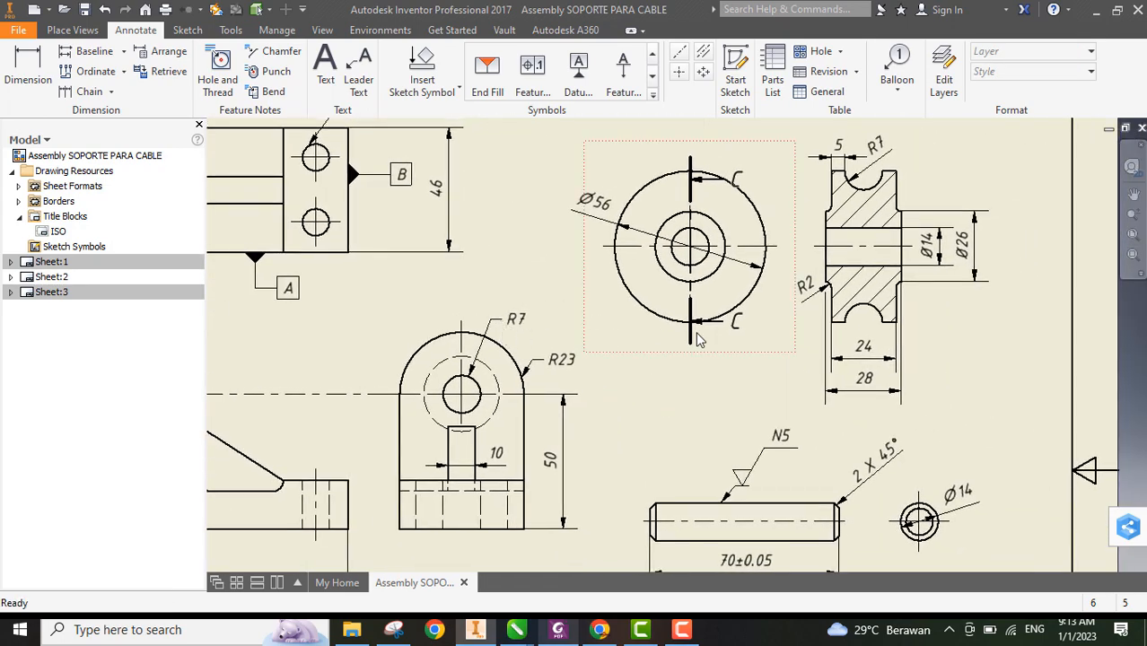
pyautogui.moveTo(805, 333); pyautogui.dragTo(700, 414, button='middle')
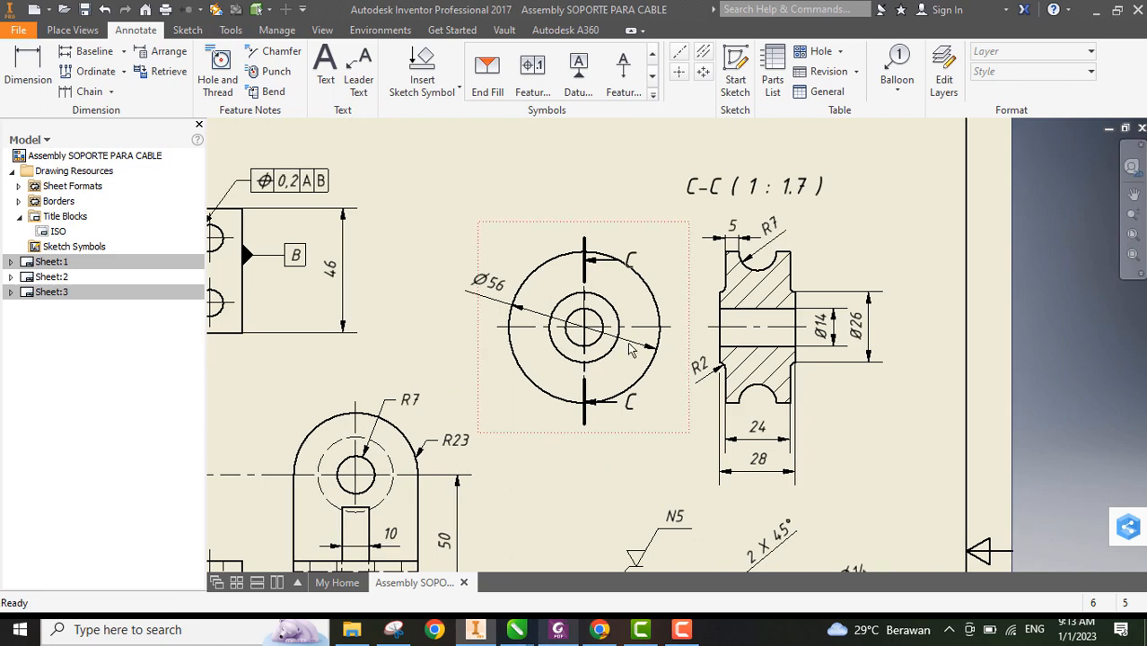
pyautogui.moveTo(712, 359); pyautogui.dragTo(935, 301, button='middle')
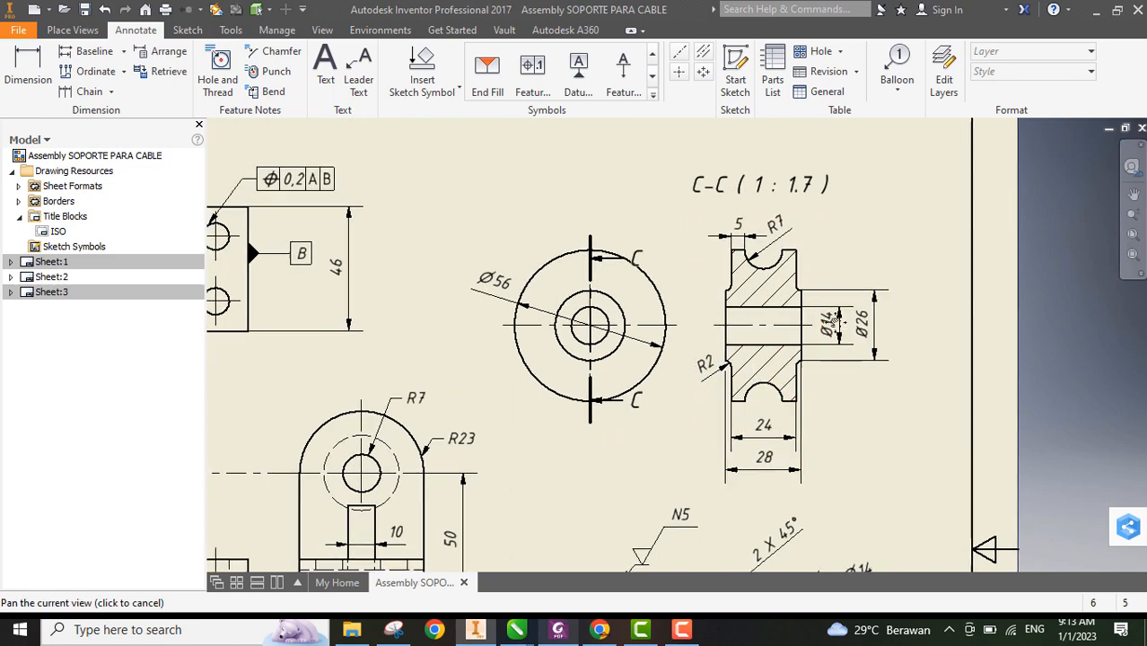
pyautogui.scroll(3, 934, 296)
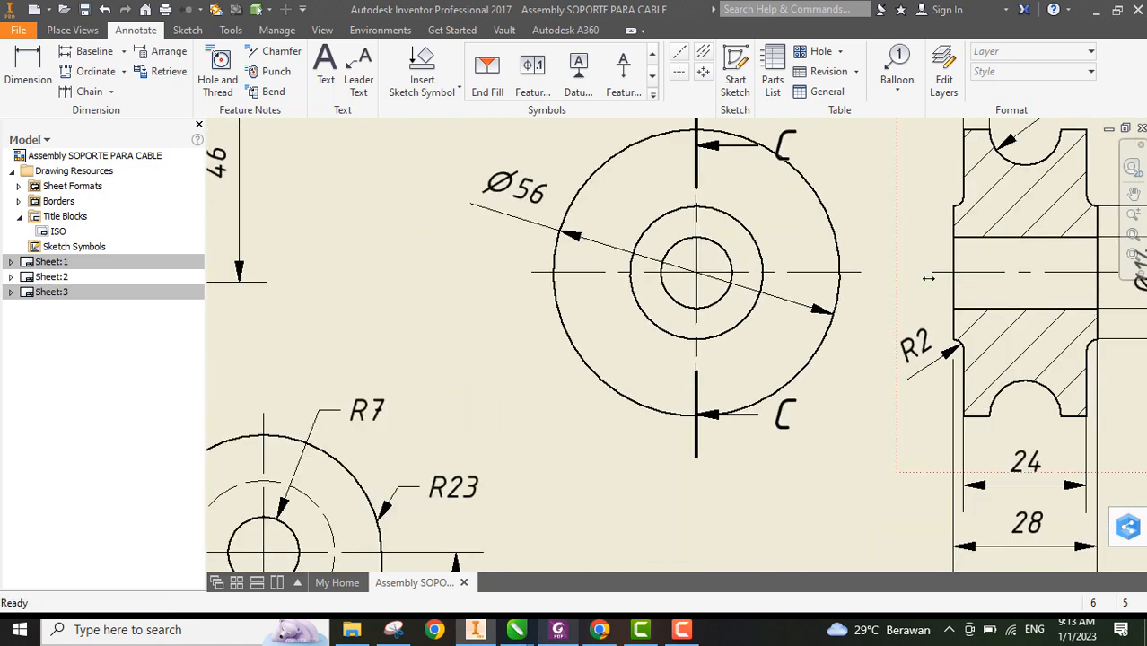
pyautogui.scroll(-5, 933, 292)
pyautogui.scroll(3, 899, 480)
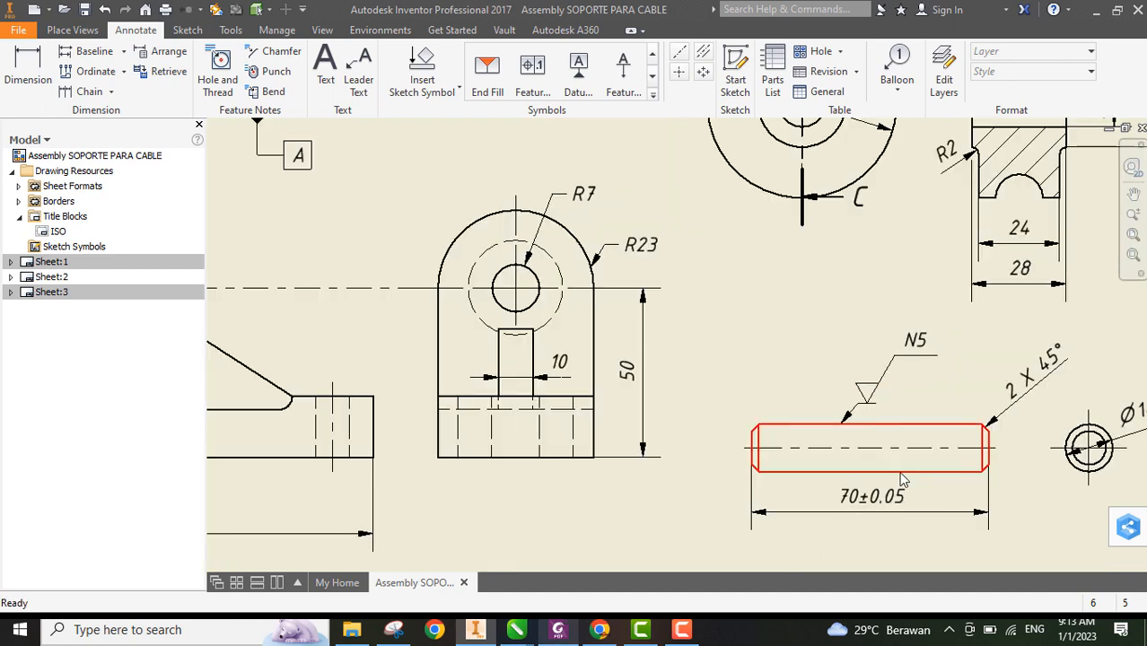
pyautogui.moveTo(904, 466)
pyautogui.mouseDown(button='middle')
pyautogui.moveTo(710, 430)
pyautogui.moveTo(680, 377)
pyautogui.mouseUp(button='middle')
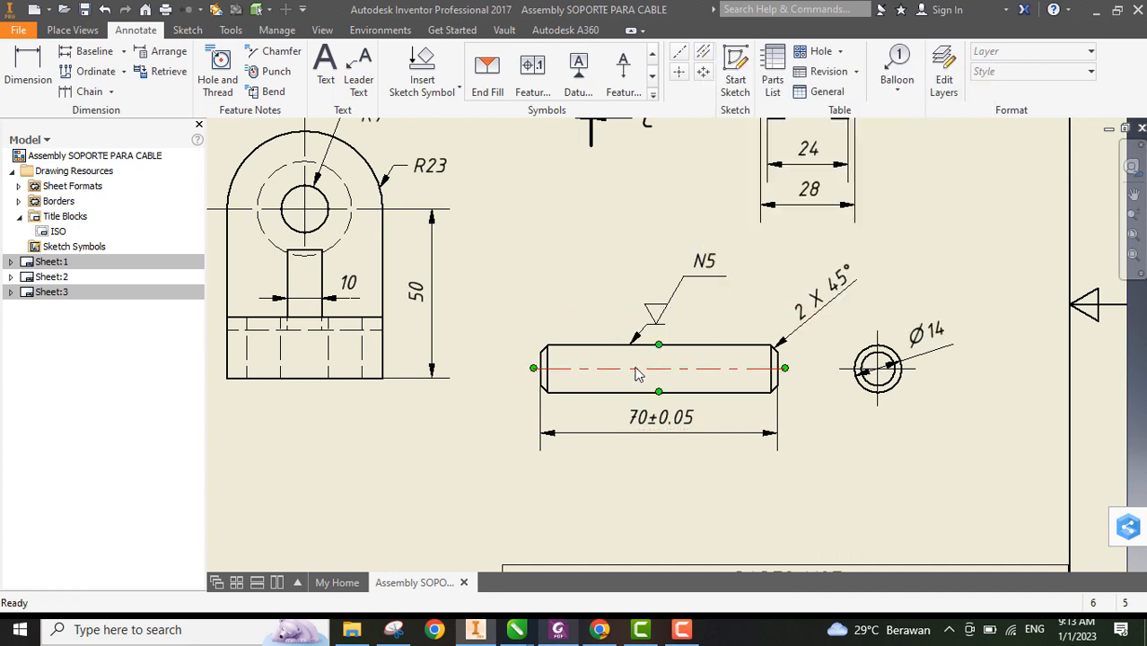
# Recreate the shaft's centerline with Centerline Bisector between its upper and lower long edges
pyautogui.click(704, 52)
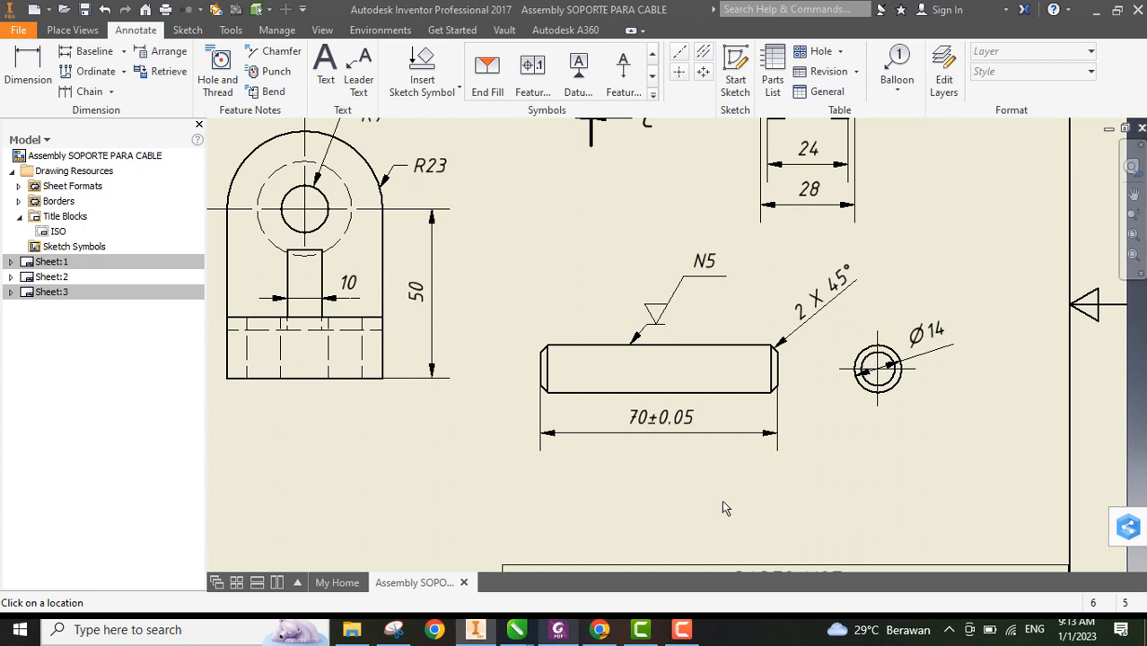
pyautogui.click(711, 346)
pyautogui.click(733, 400)
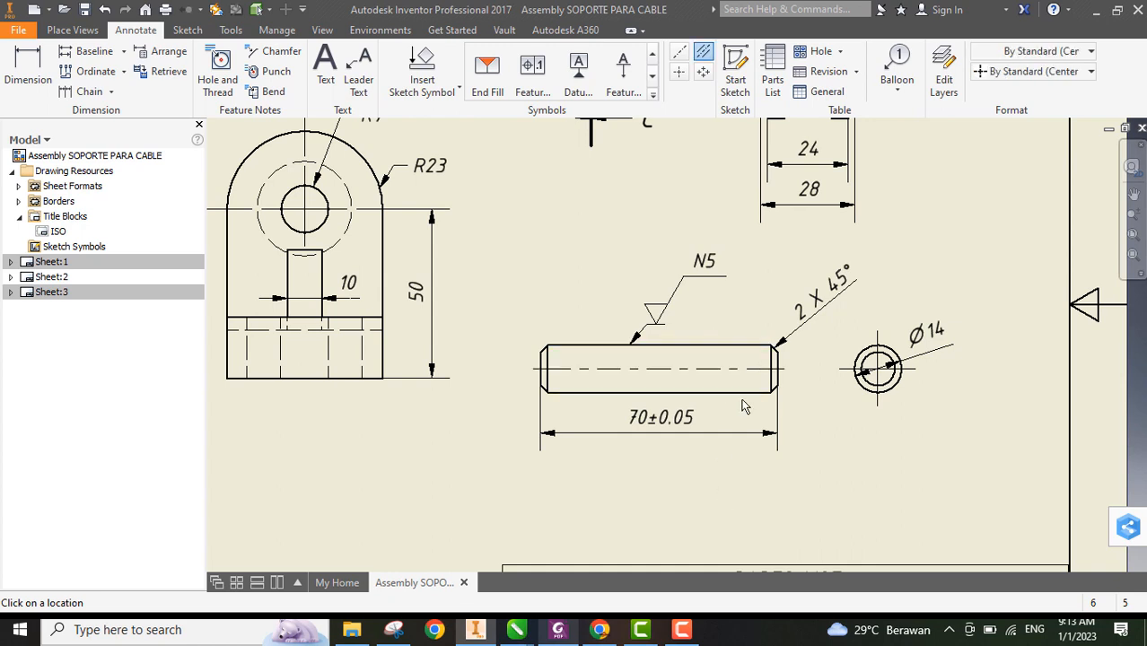
# Examine the shaft's centerline, the hole centerlines in the base's front view and the overall layout of the orthographic sheet
pyautogui.scroll(-3, 742, 402)
pyautogui.scroll(3, 678, 391)
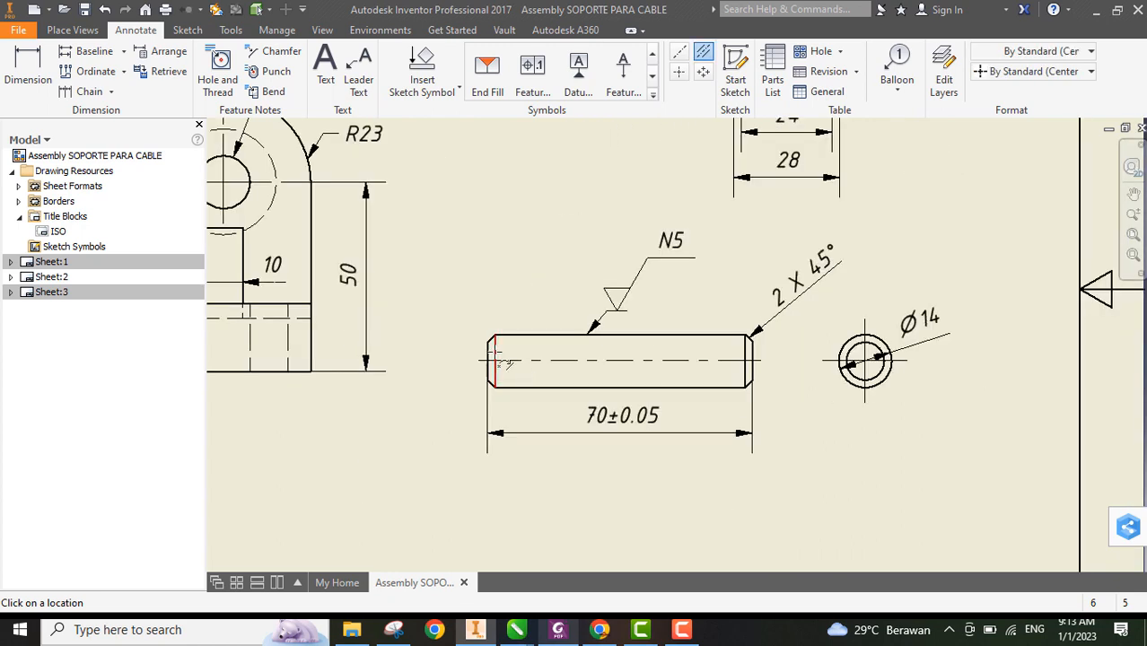
pyautogui.scroll(2, 500, 358)
pyautogui.moveTo(608, 388)
pyautogui.mouseDown(button='middle')
pyautogui.moveTo(820, 427)
pyautogui.moveTo(1095, 420)
pyautogui.mouseUp(button='middle')
pyautogui.scroll(-3, 718, 391)
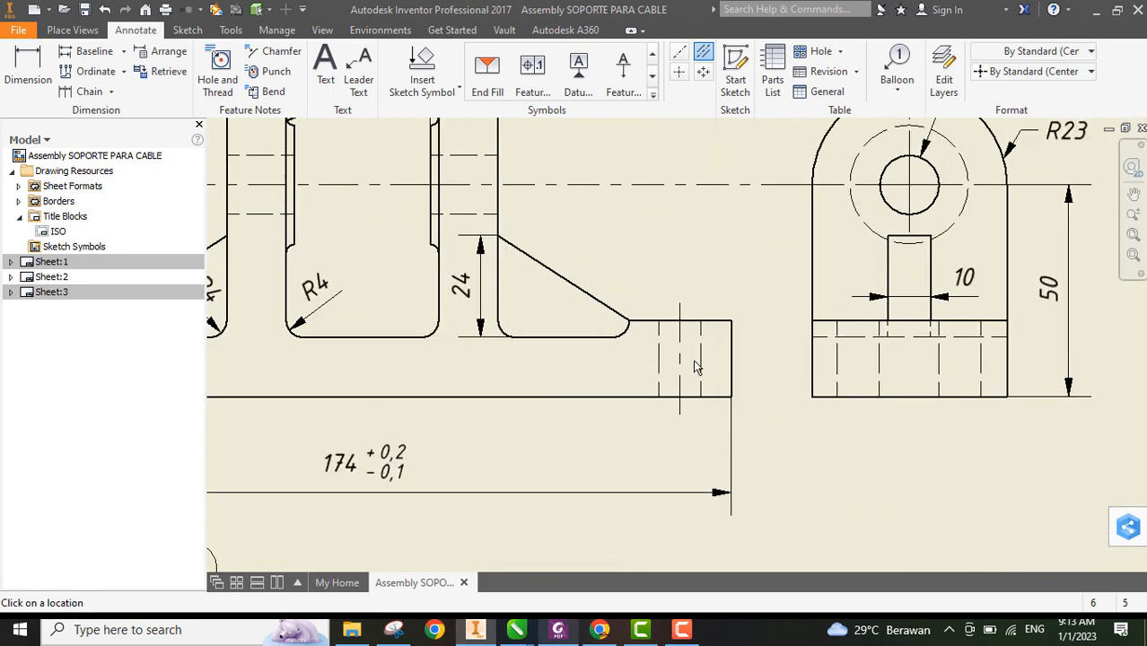
pyautogui.scroll(-2, 693, 359)
pyautogui.scroll(2, 738, 384)
pyautogui.scroll(-1, 736, 386)
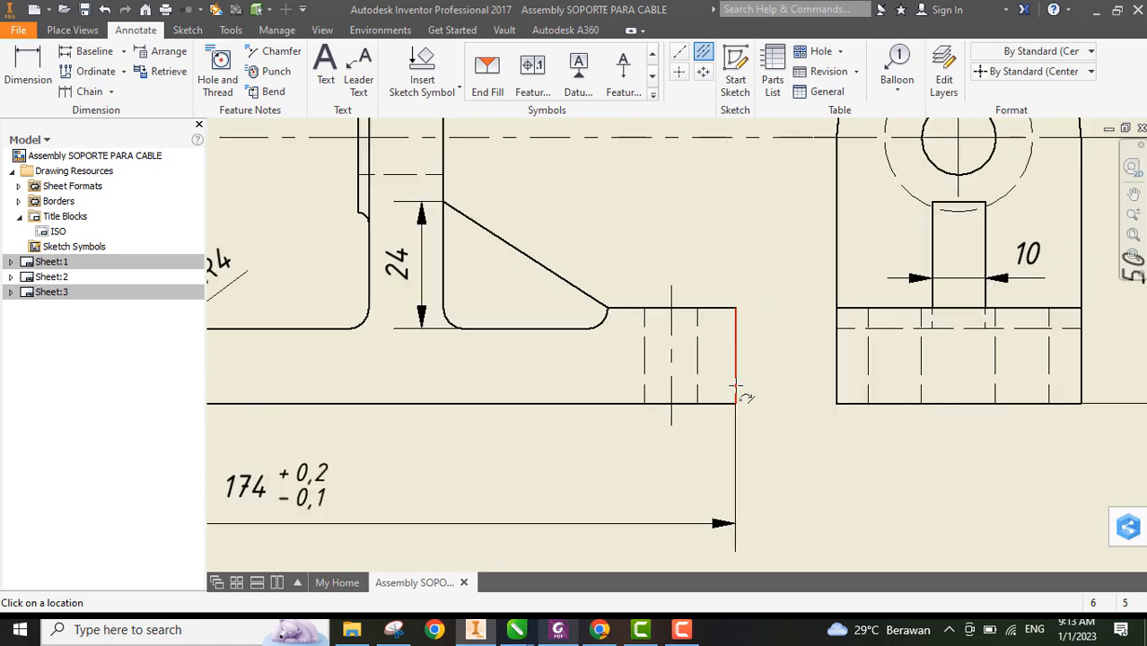
pyautogui.scroll(-3, 736, 386)
pyautogui.scroll(3, 757, 378)
pyautogui.scroll(-4, 774, 382)
pyautogui.scroll(1, 778, 387)
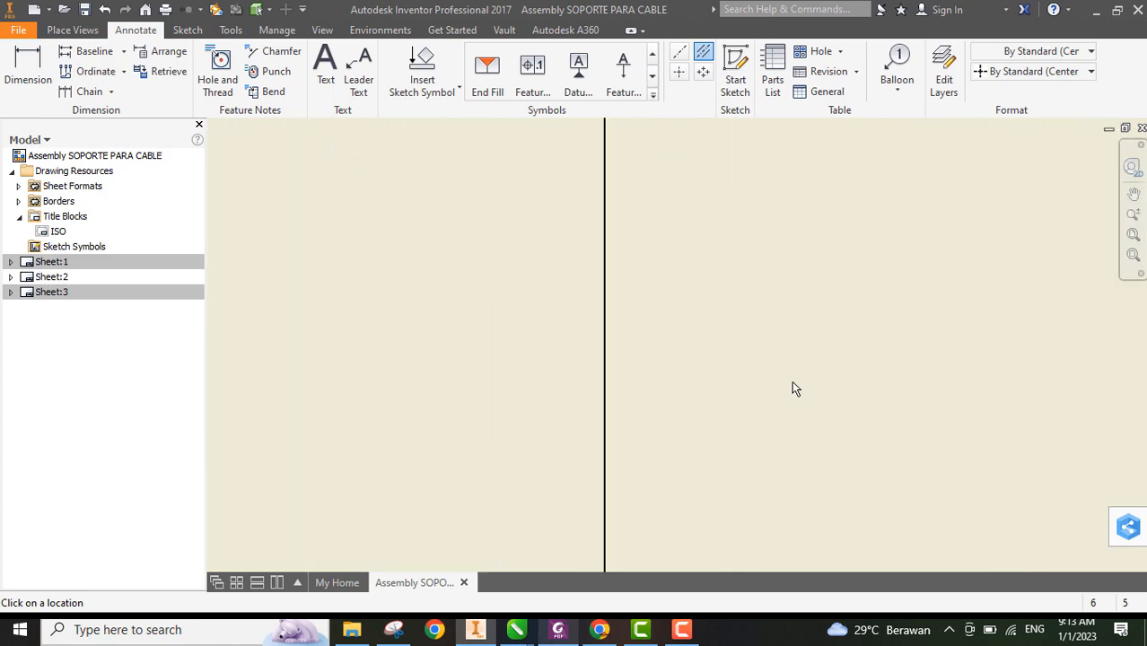
pyautogui.scroll(5, 794, 386)
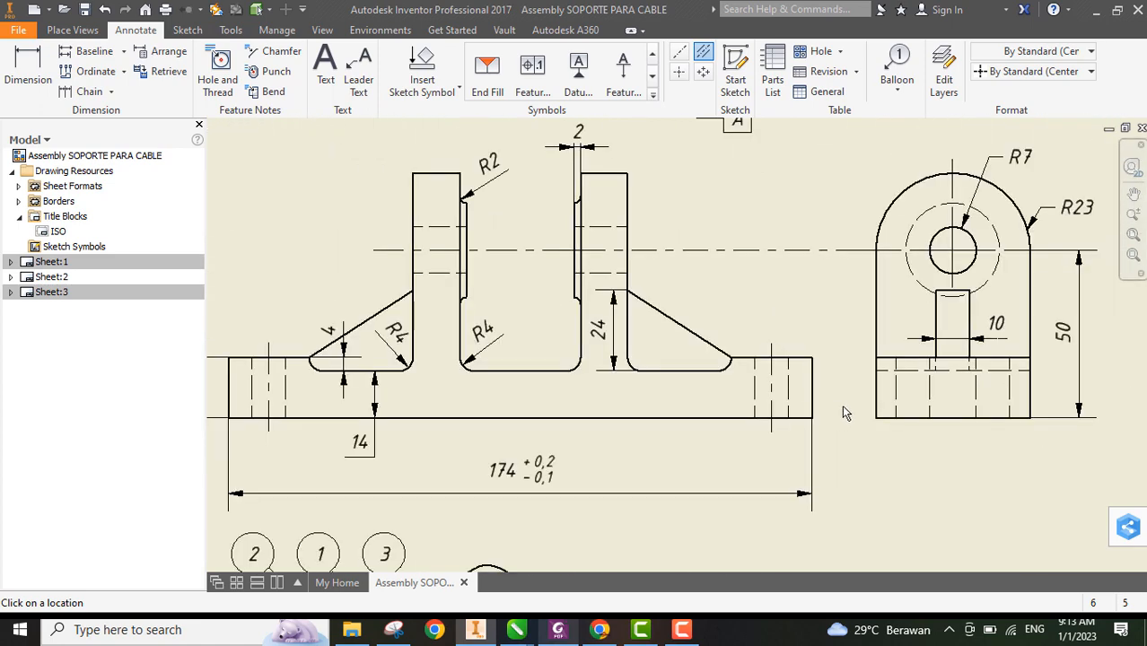
pyautogui.scroll(5, 921, 395)
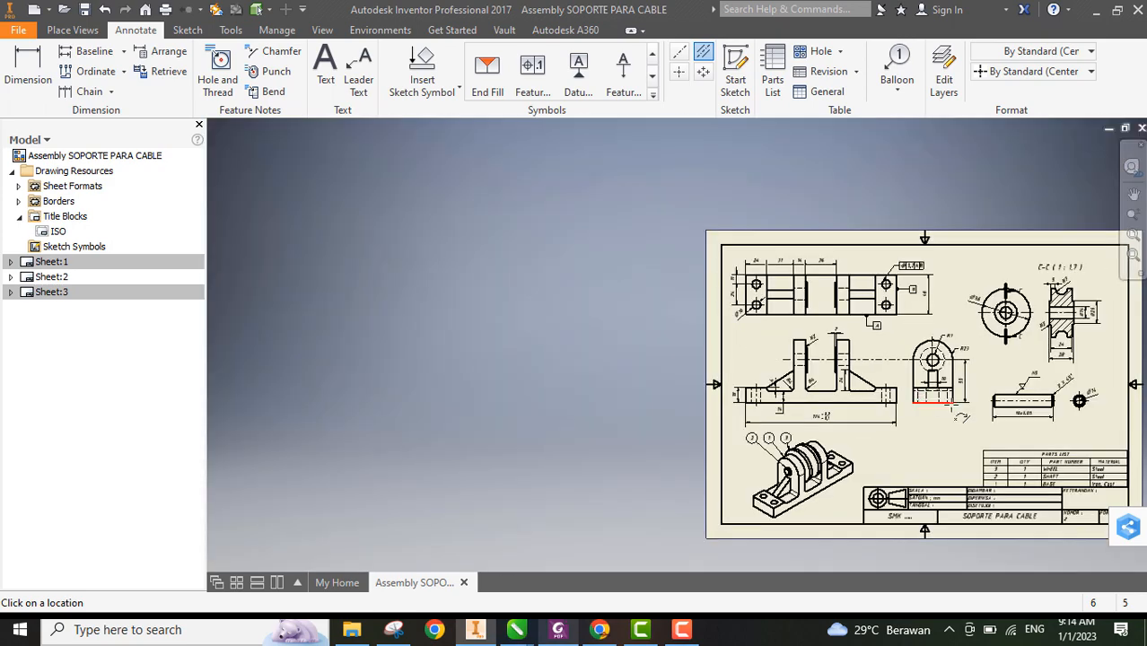
pyautogui.scroll(-3, 1028, 394)
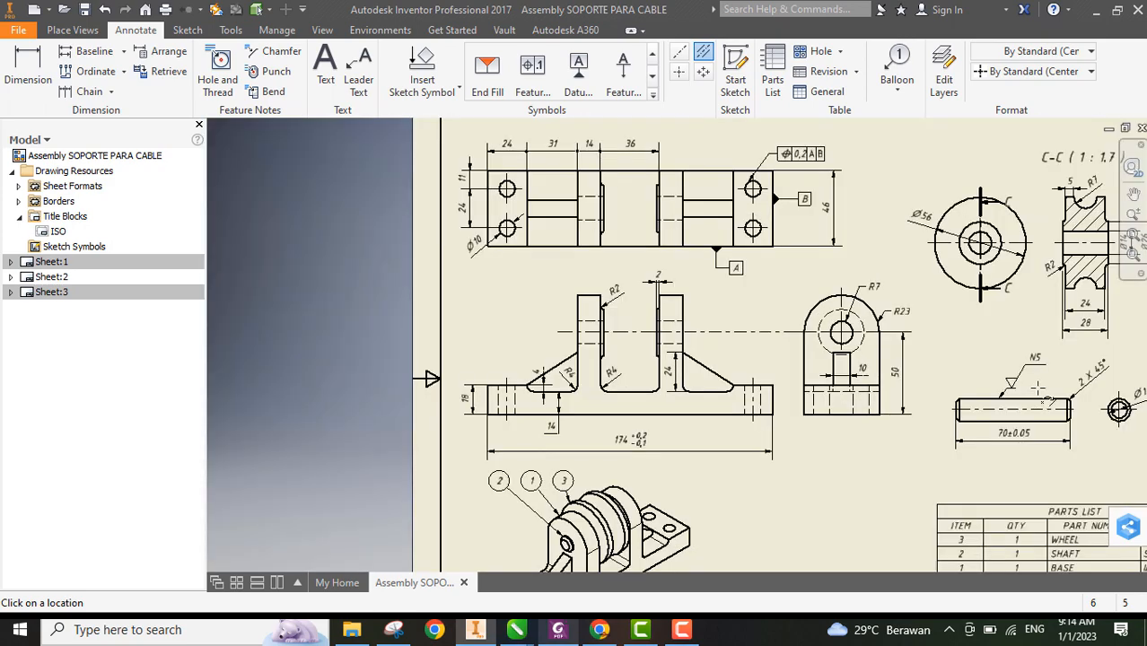
# Examine the text, precision and tolerance settings of the shaft's overall length dimension without changing them
pyautogui.moveTo(1115, 402)
pyautogui.mouseDown(button='middle')
pyautogui.moveTo(1032, 384)
pyautogui.moveTo(850, 384)
pyautogui.mouseUp(button='middle')
pyautogui.scroll(-3, 851, 372)
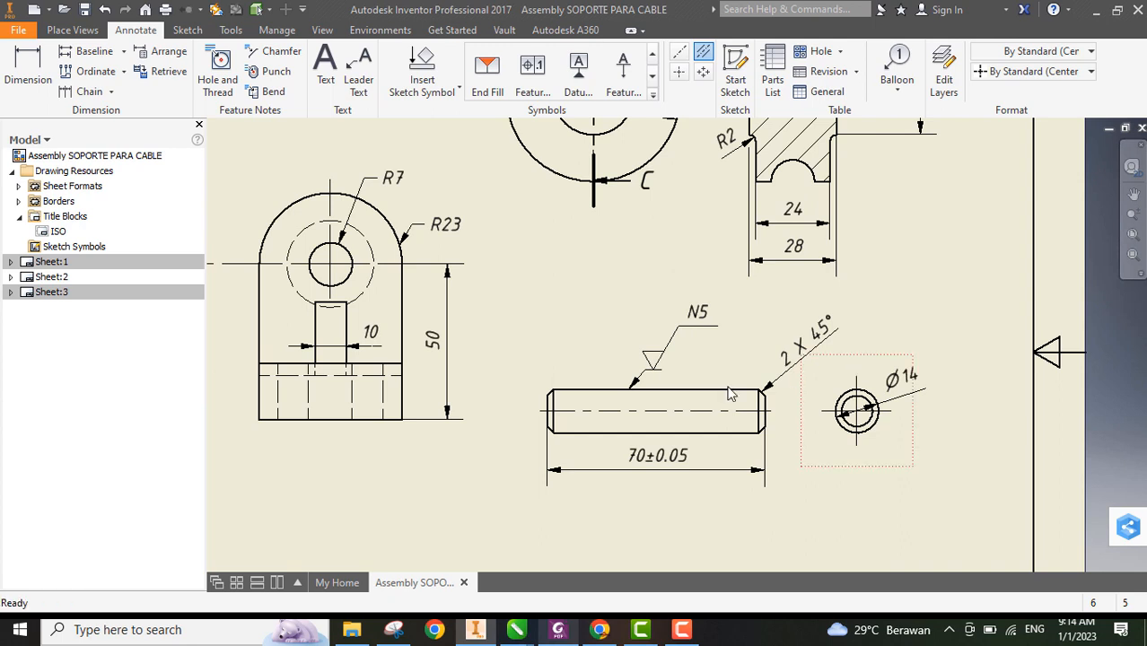
pyautogui.click(677, 467)
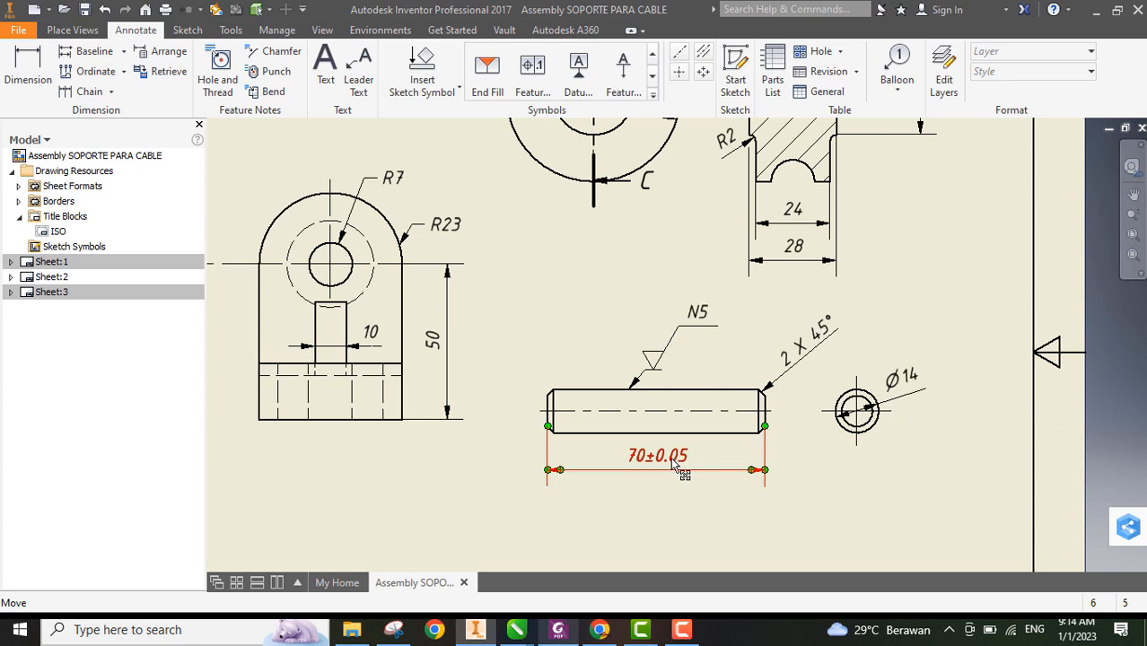
pyautogui.doubleClick(675, 460)
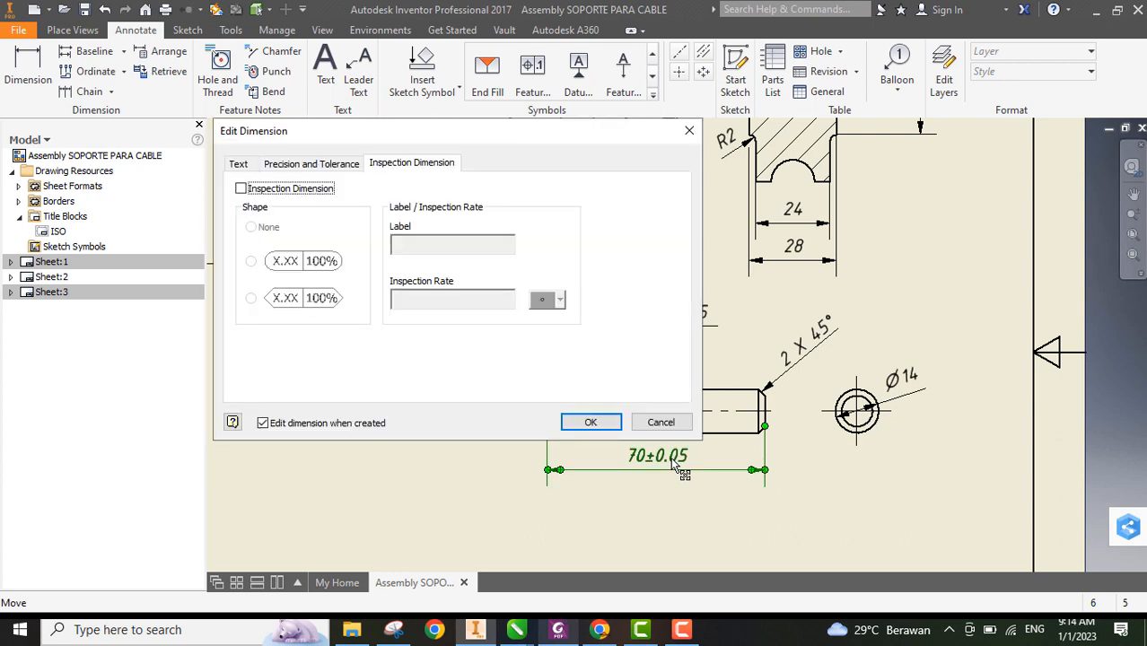
pyautogui.click(322, 170)
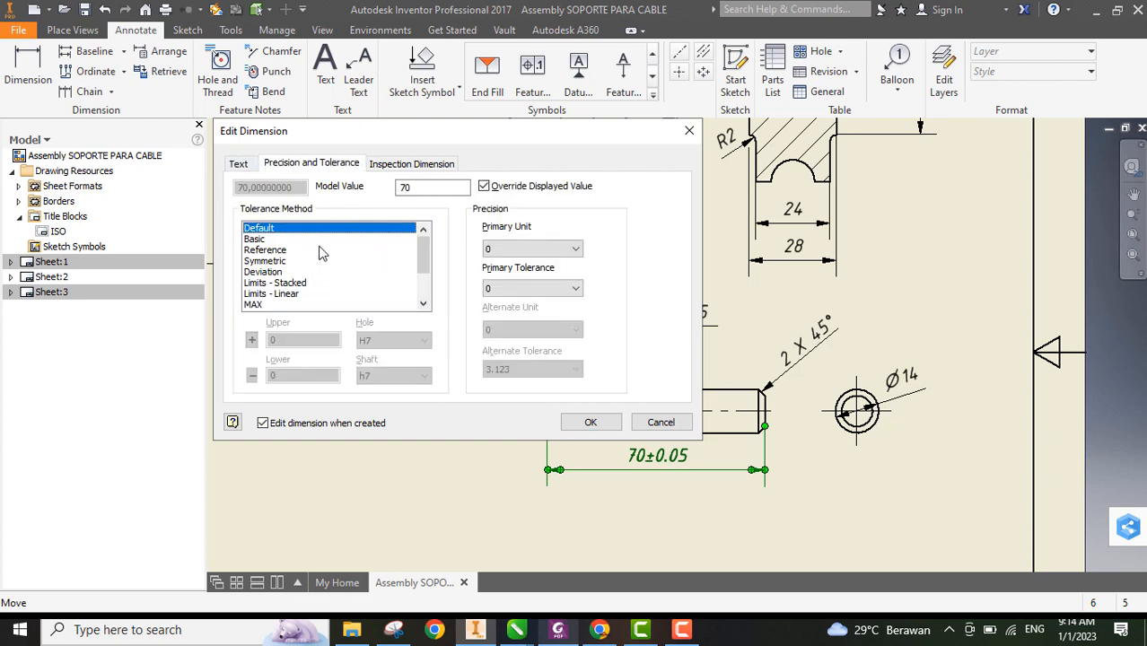
pyautogui.click(244, 166)
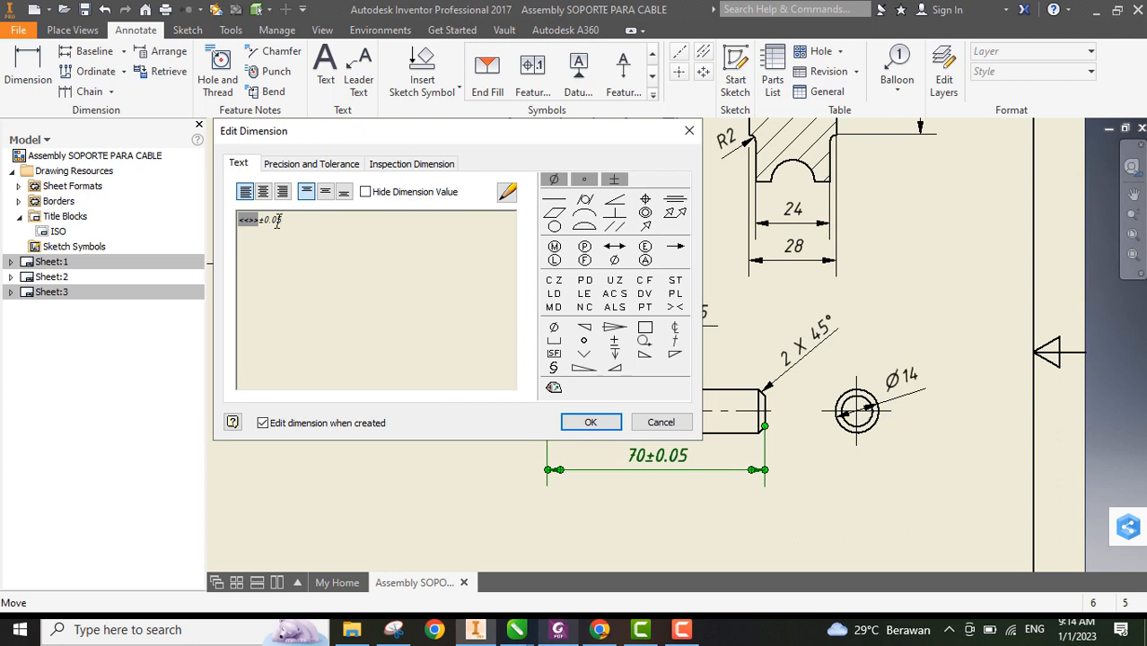
pyautogui.click(302, 167)
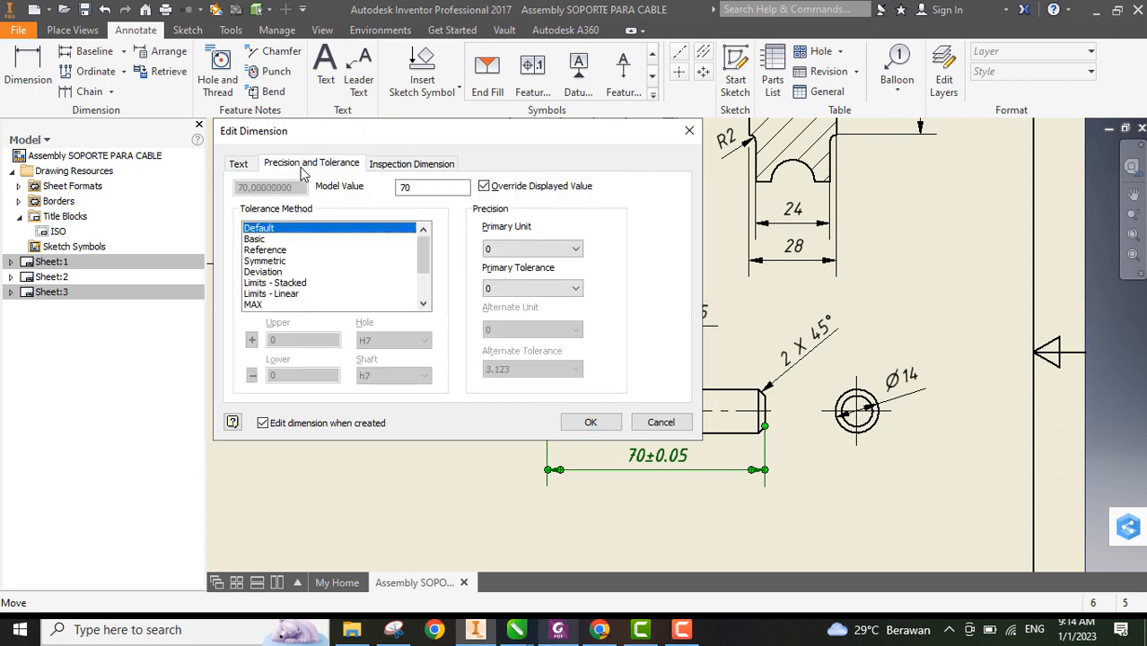
pyautogui.moveTo(422, 269); pyautogui.dragTo(422, 238)
pyautogui.click(238, 163)
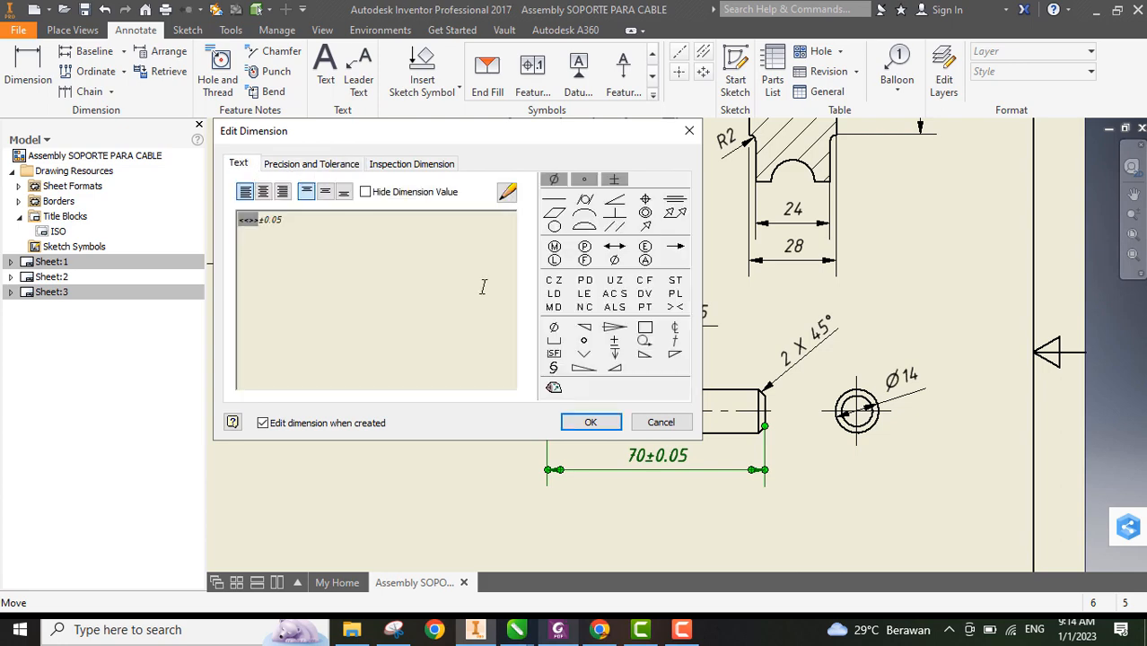
pyautogui.click(661, 423)
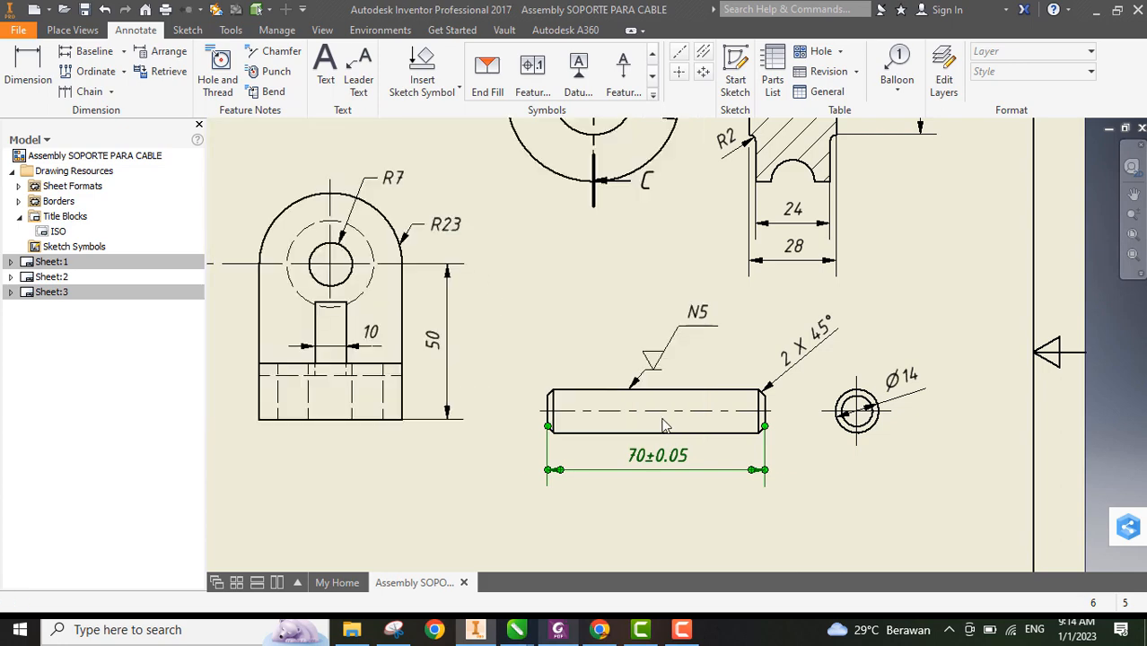
# Examine the Deviation tolerance settings of the overall length dimension below the base's front view
pyautogui.scroll(3, 634, 372)
pyautogui.scroll(-3, 634, 371)
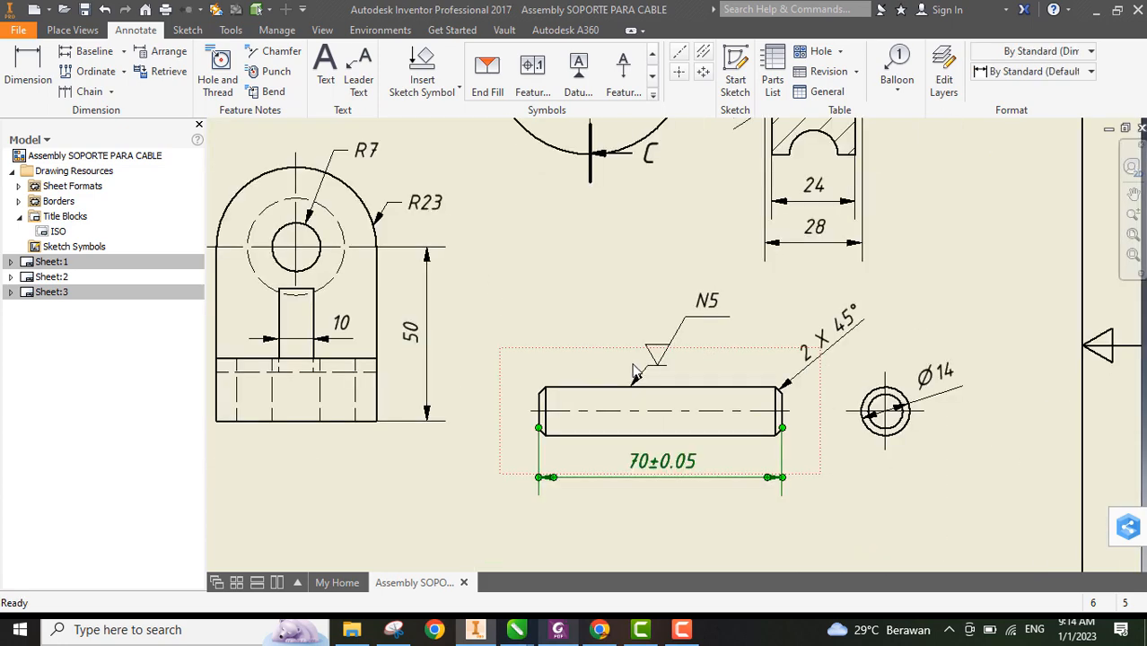
pyautogui.moveTo(680, 364); pyautogui.dragTo(1019, 334, button='middle')
pyautogui.moveTo(456, 384); pyautogui.dragTo(904, 384, button='middle')
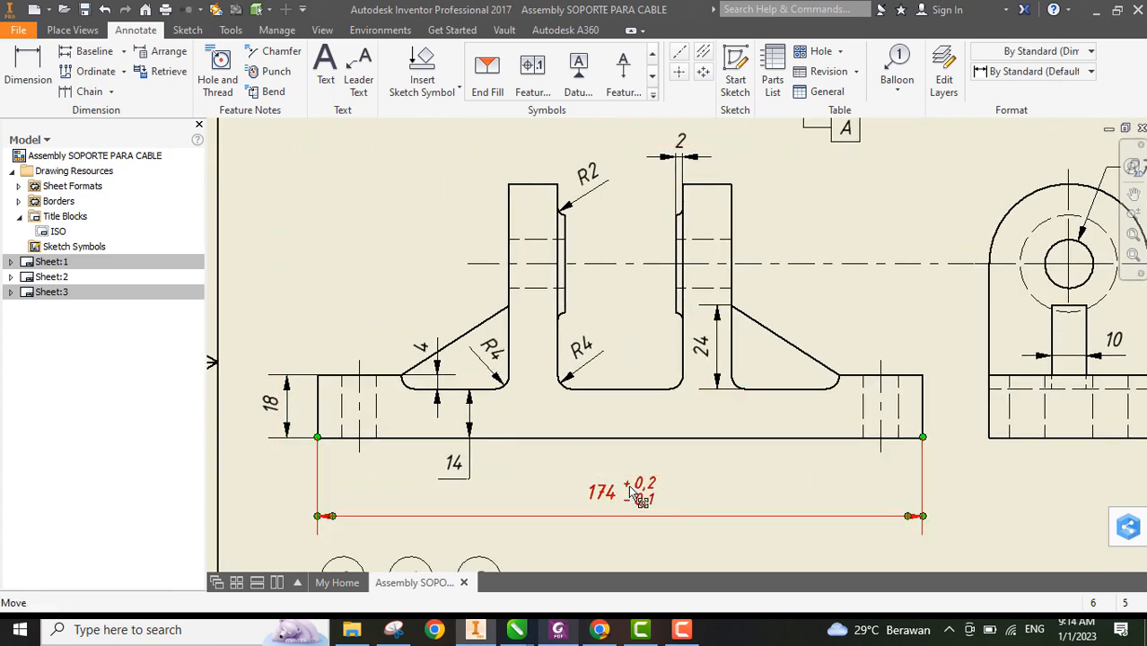
pyautogui.doubleClick(641, 496)
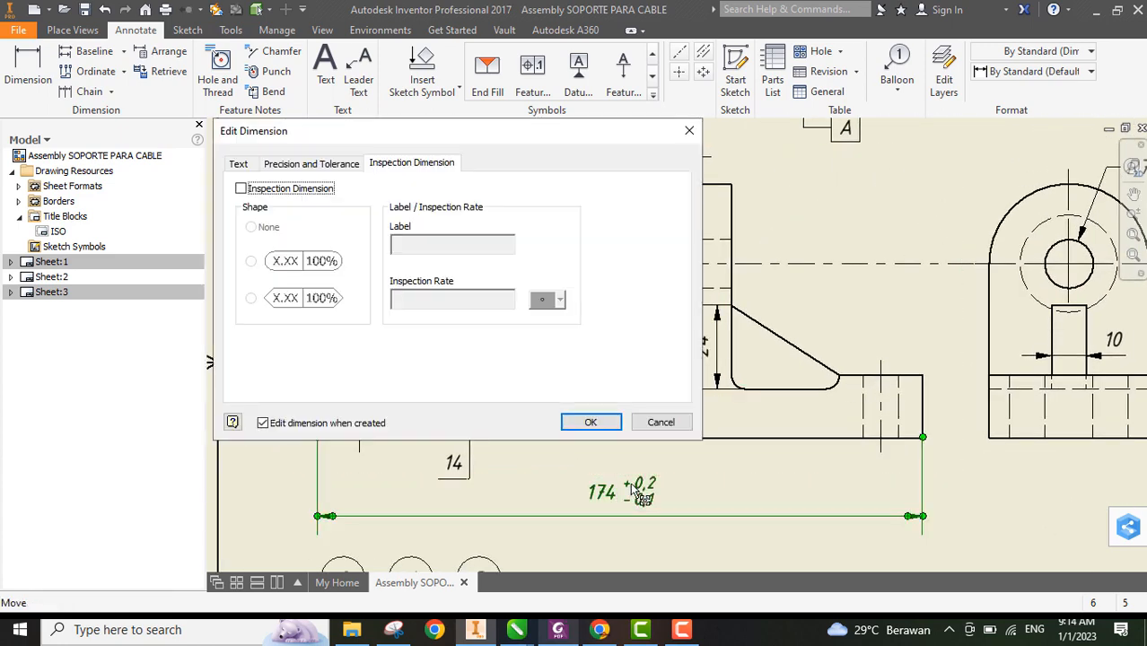
pyautogui.click(325, 164)
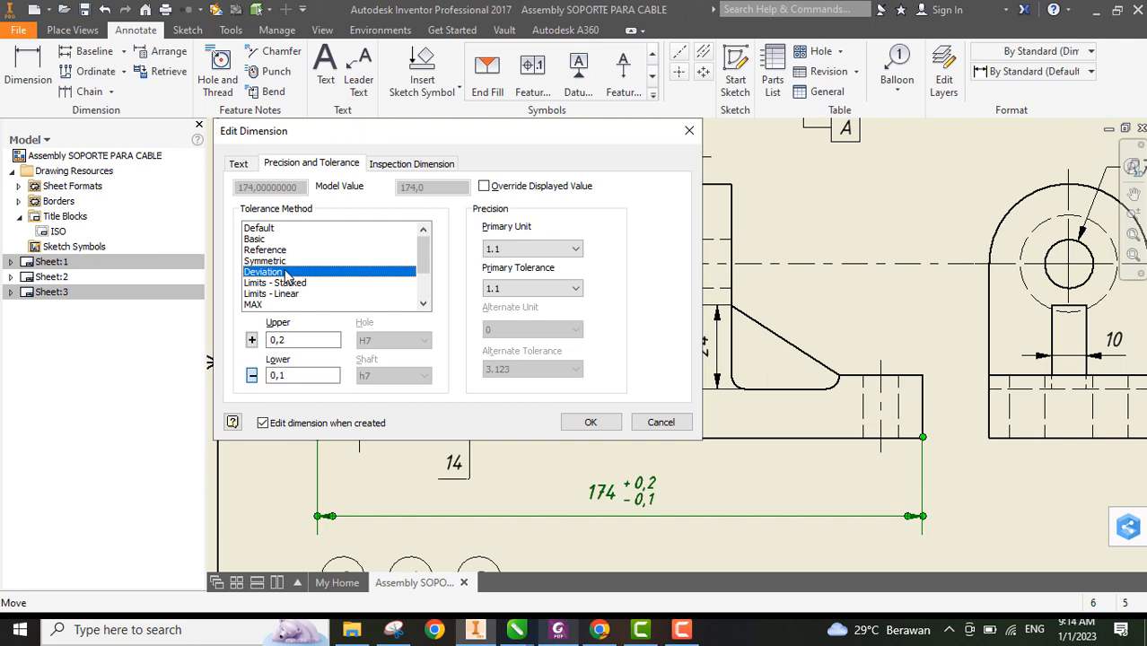
pyautogui.click(301, 377)
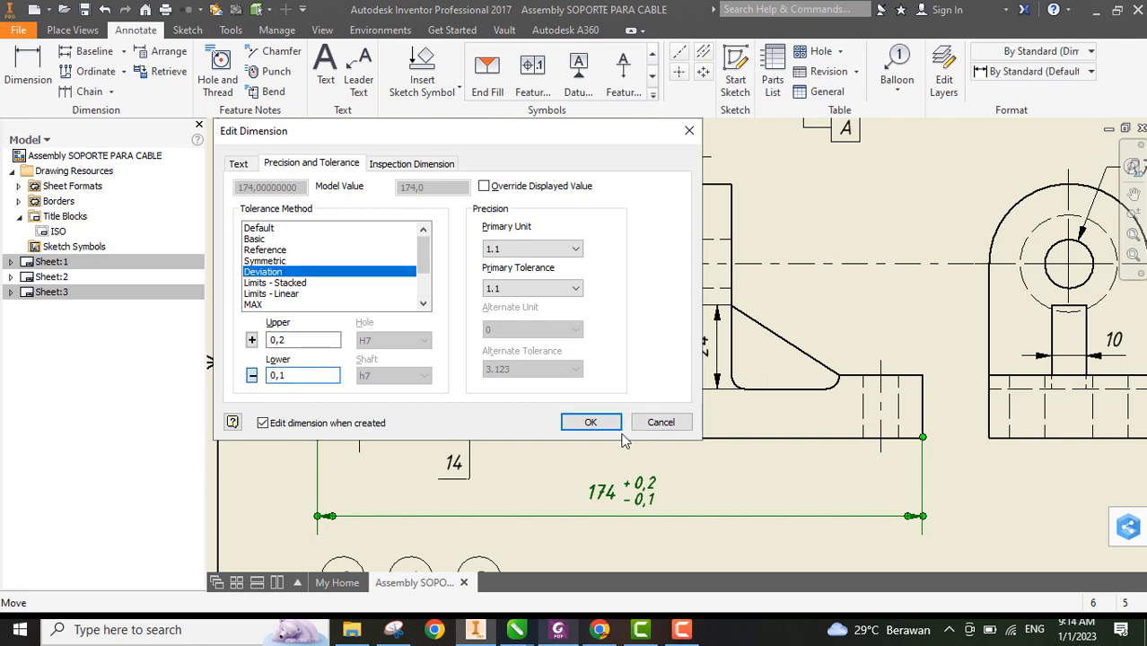
pyautogui.click(590, 422)
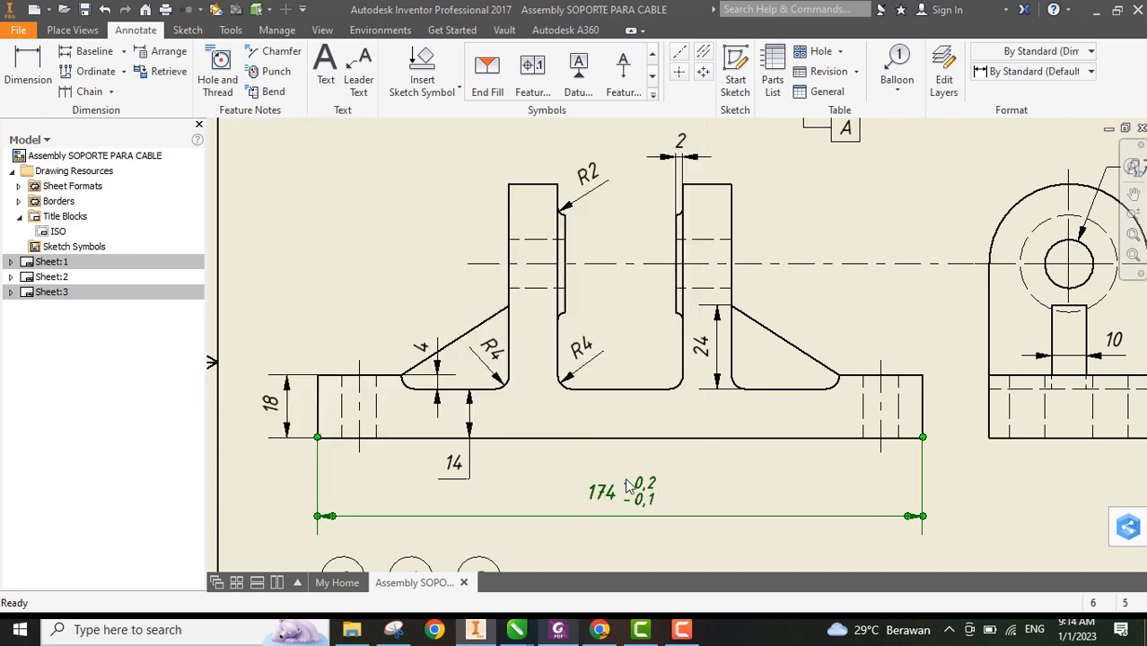
# Examine the units, alternate units and text settings of the Default (ISO) style used by the base's overall length dimension
pyautogui.scroll(5, 699, 386)
pyautogui.scroll(-6, 699, 386)
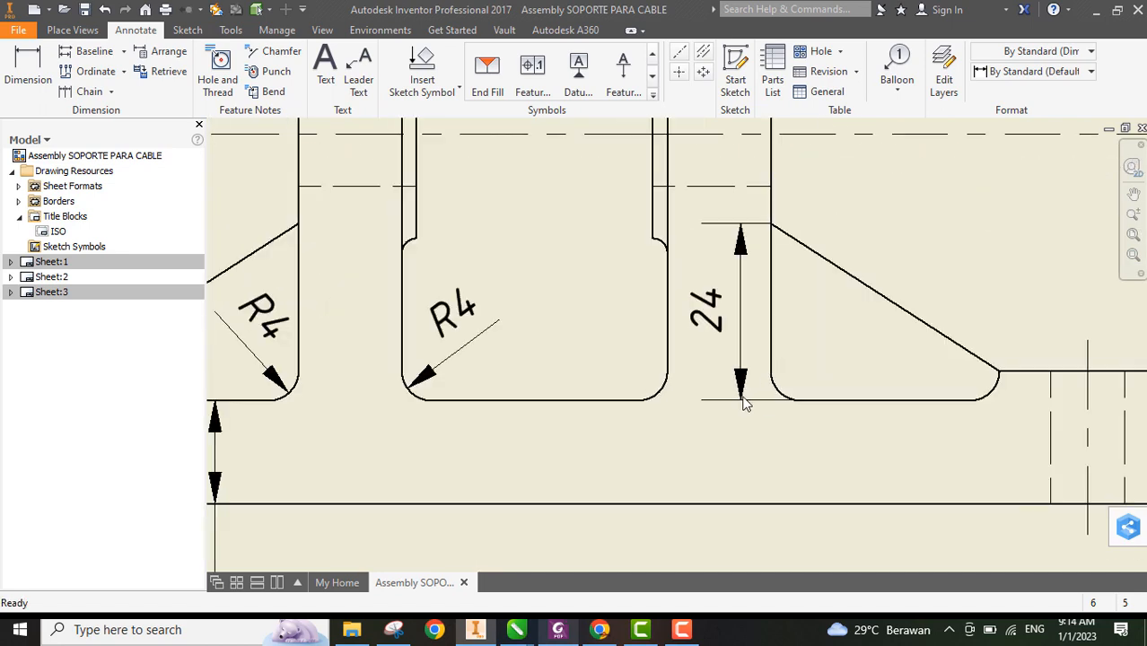
pyautogui.moveTo(758, 411); pyautogui.dragTo(449, 395, button='middle')
pyautogui.scroll(3, 409, 431)
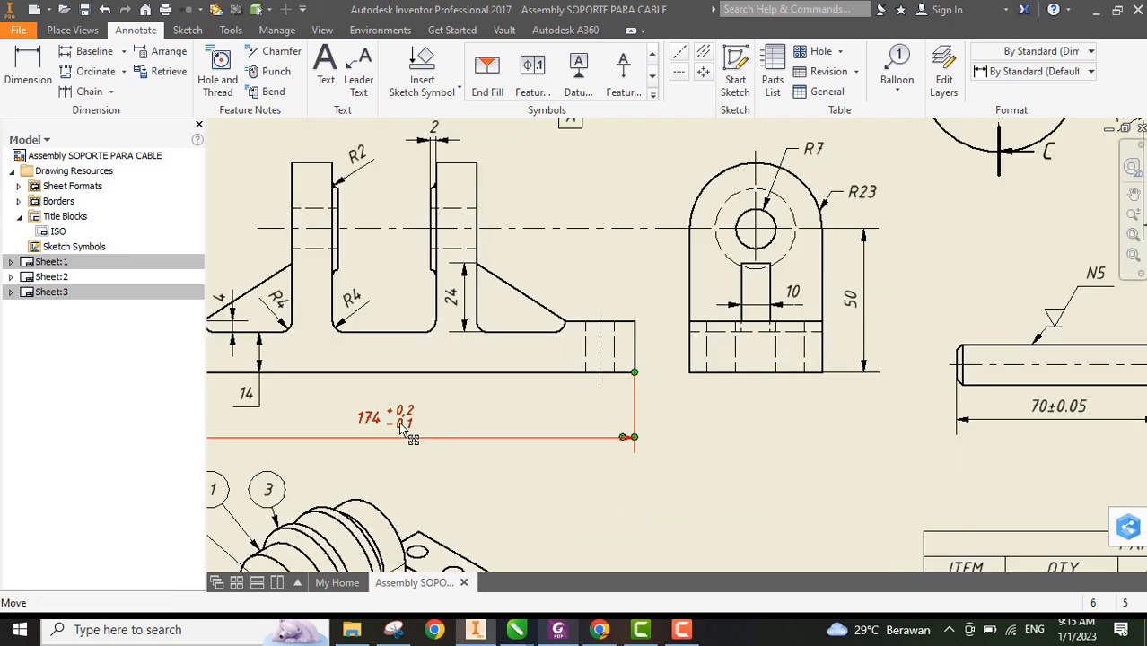
pyautogui.rightClick(401, 426)
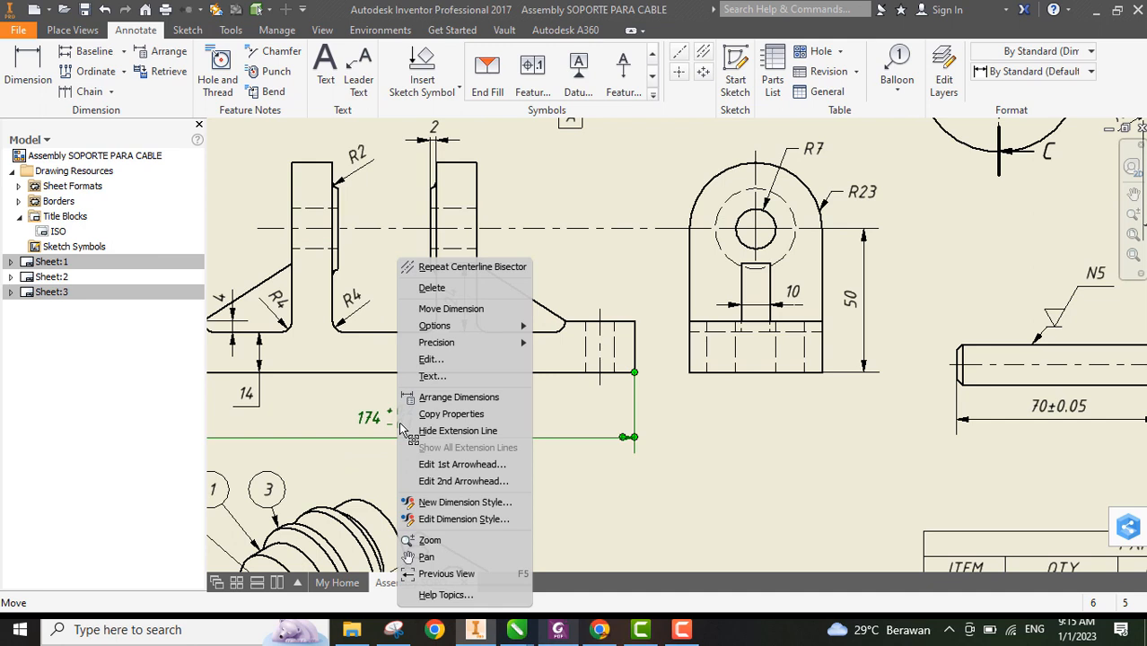
pyautogui.click(433, 520)
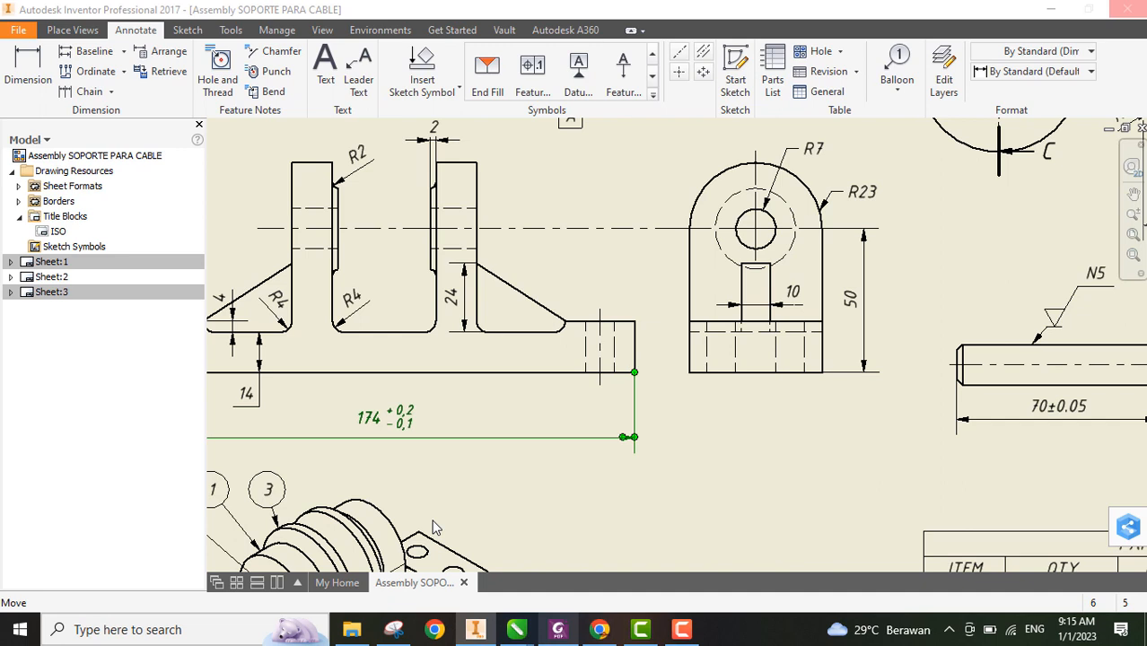
pyautogui.click(682, 629)
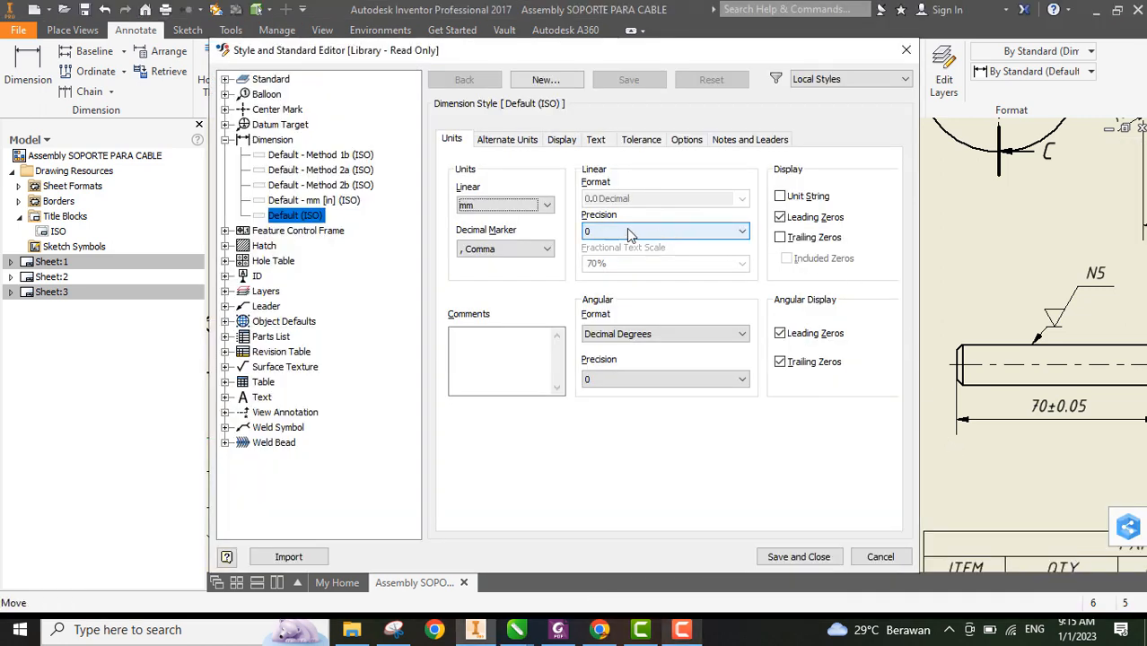
pyautogui.click(528, 145)
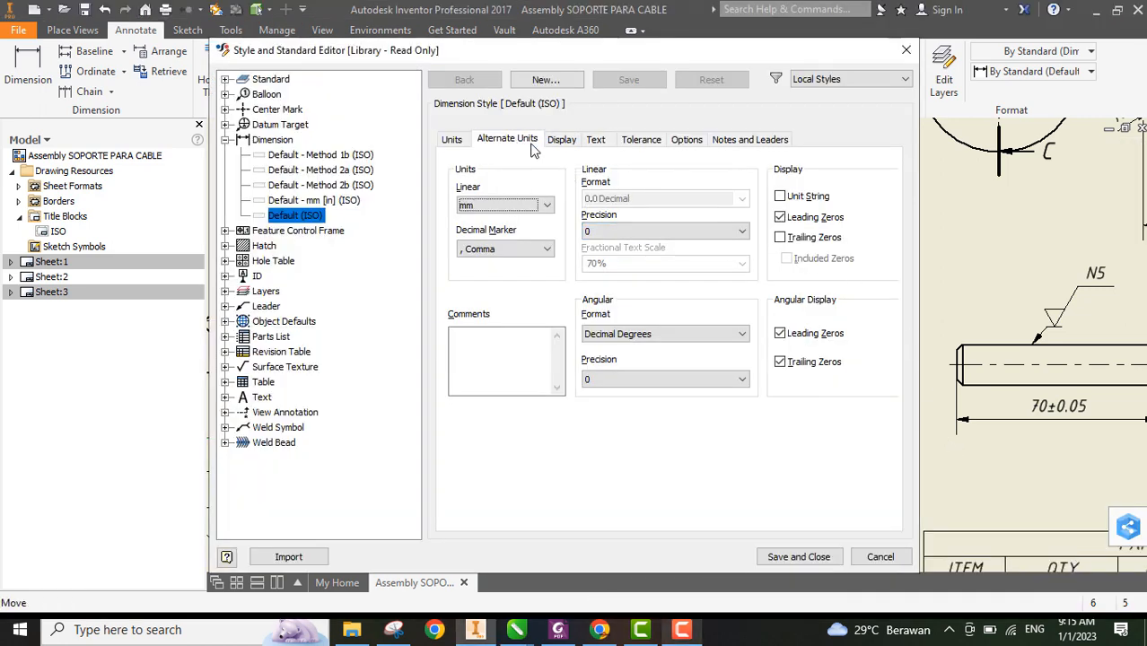
pyautogui.click(596, 144)
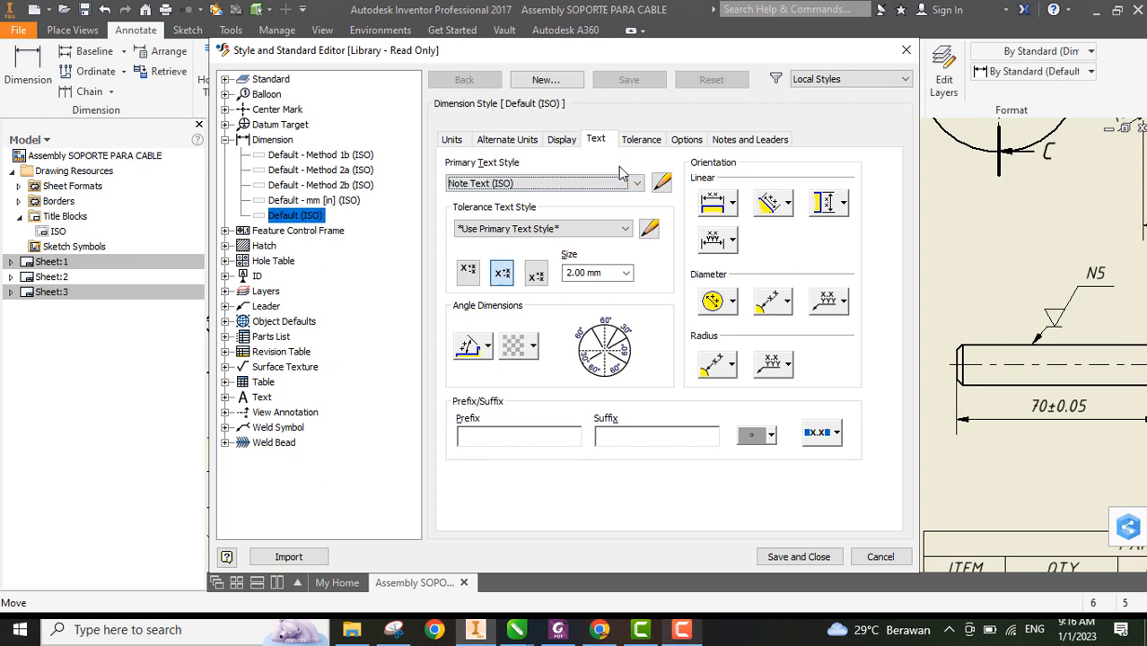
pyautogui.click(798, 556)
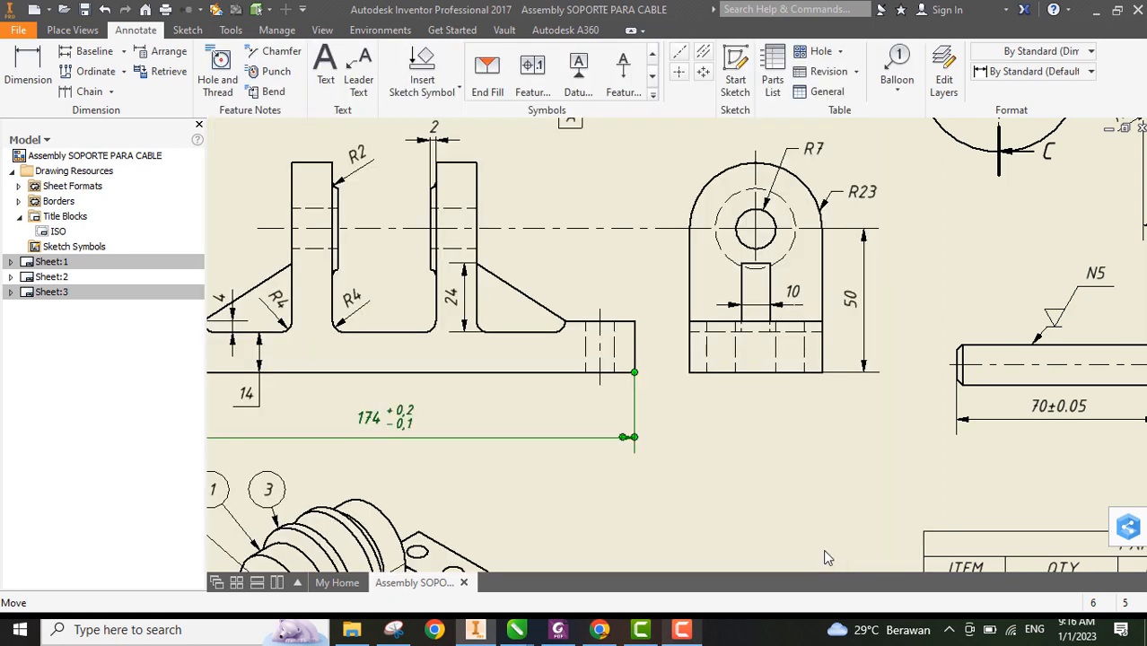
# Locate the Surface Texture symbol command and delete the existing N5 surface texture symbol from the shaft's upper edge
pyautogui.scroll(-3, 655, 389)
pyautogui.scroll(5, 654, 390)
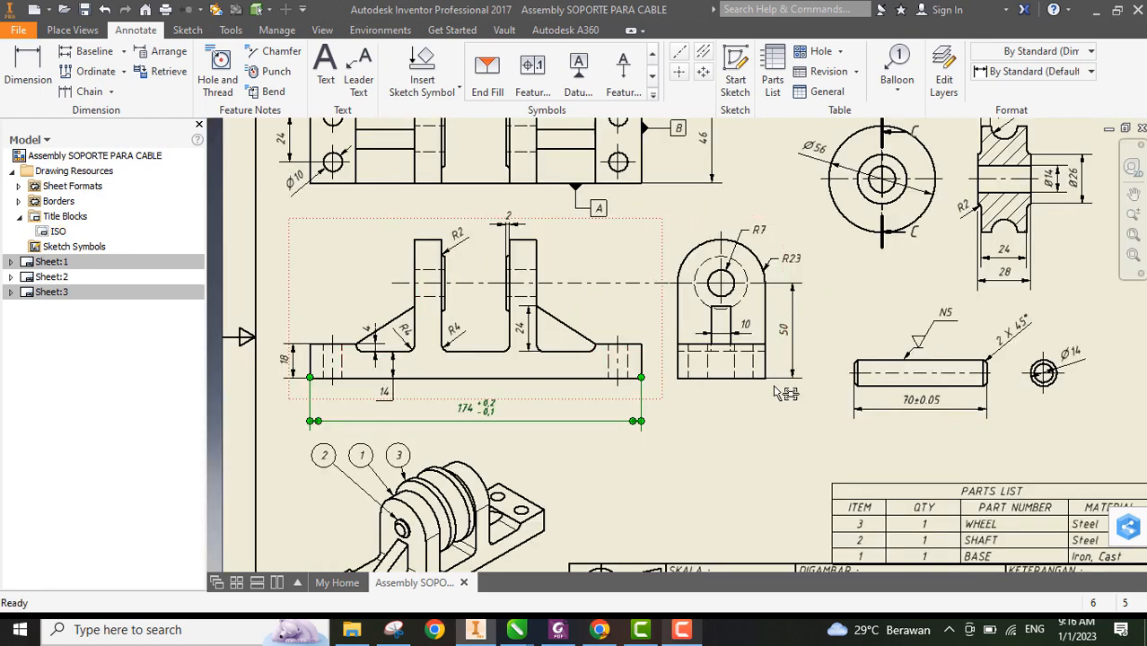
pyautogui.moveTo(806, 303); pyautogui.dragTo(655, 312, button='middle')
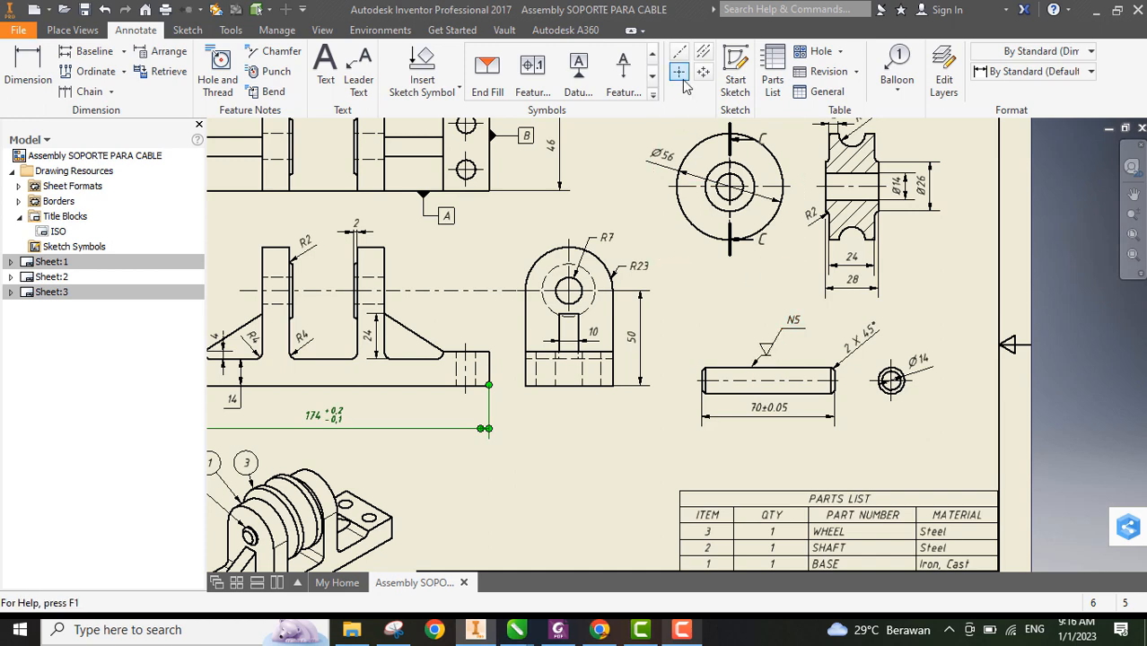
pyautogui.click(653, 96)
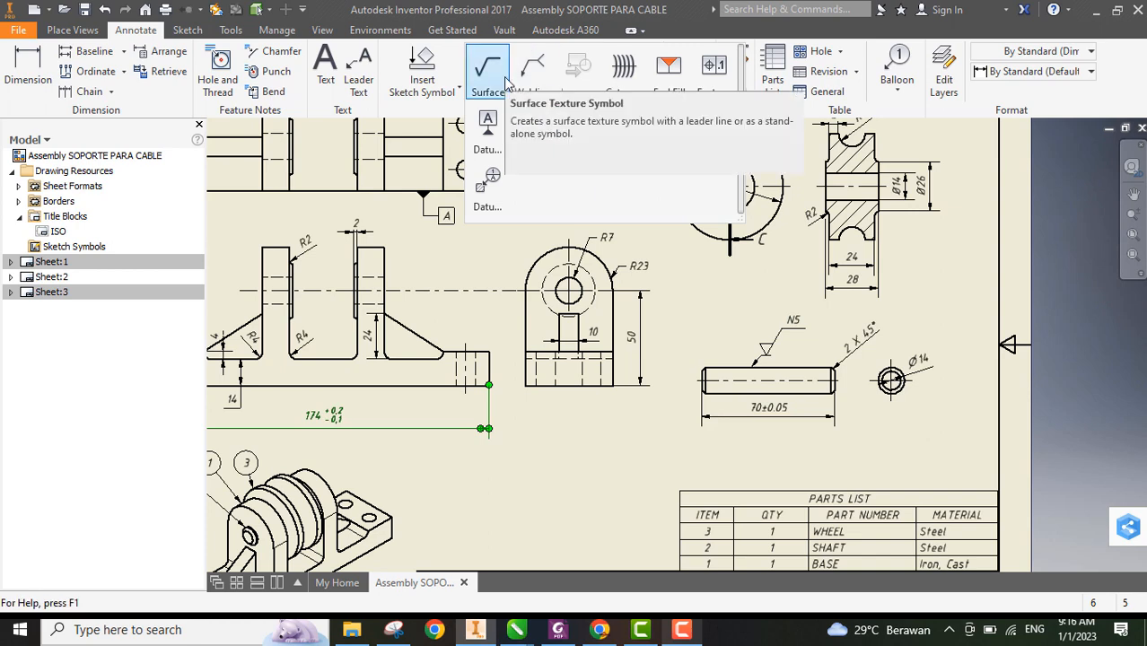
pyautogui.click(689, 632)
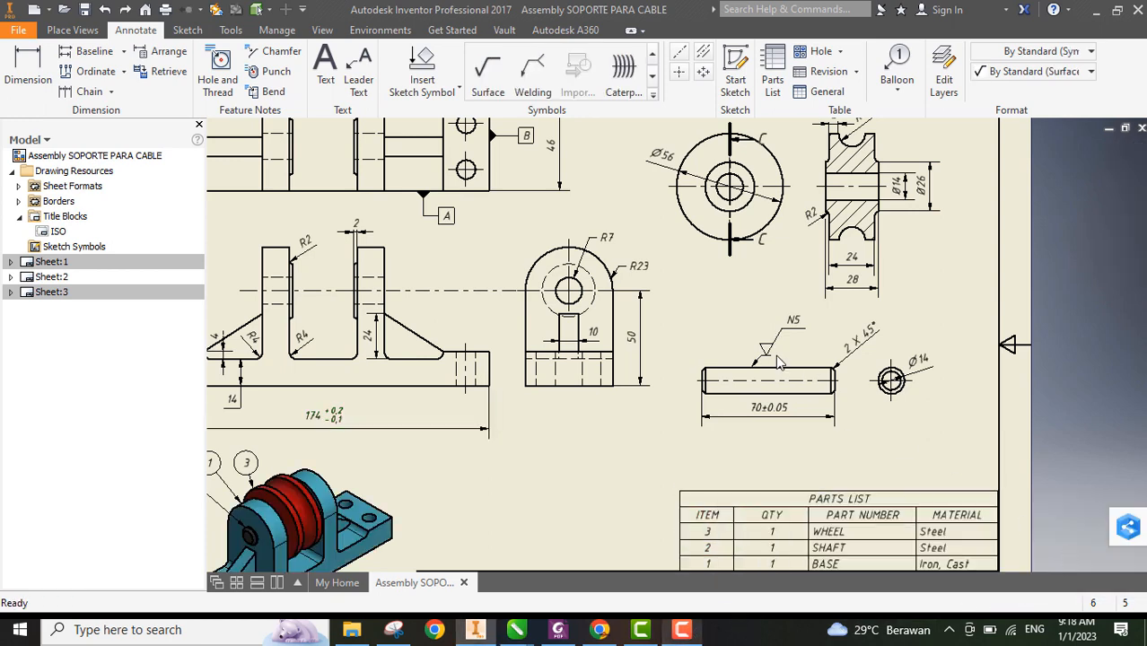
pyautogui.click(792, 339)
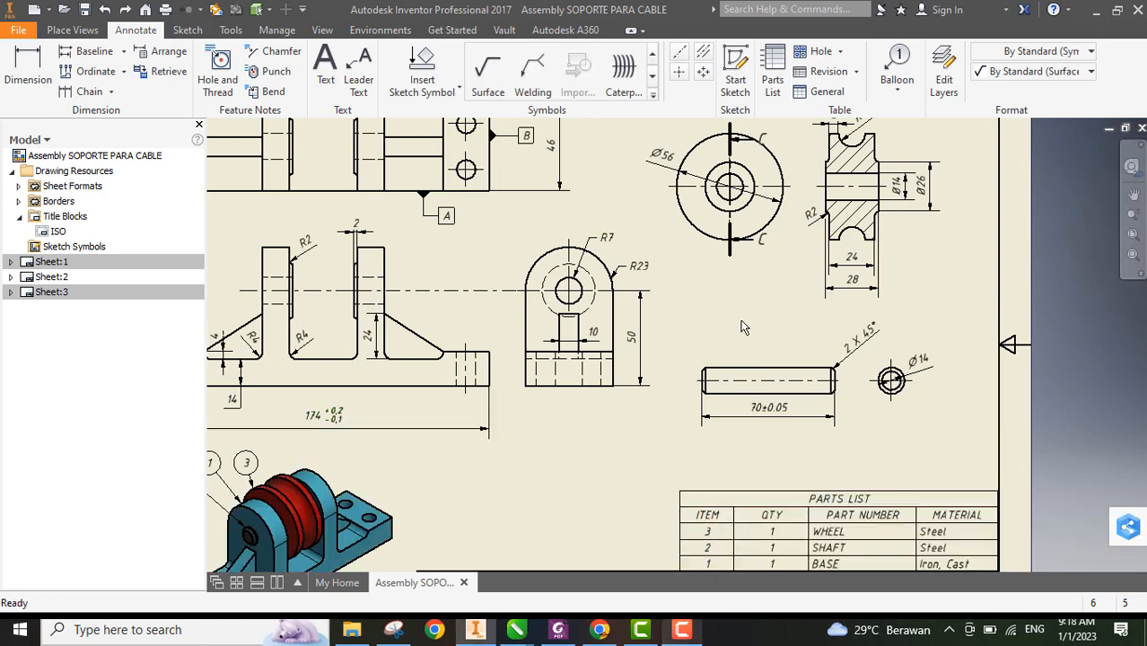
# Add a surface texture symbol with a leader to the shaft's upper edge, using the material-removal-required type and N5 as requirement C
pyautogui.click(488, 73)
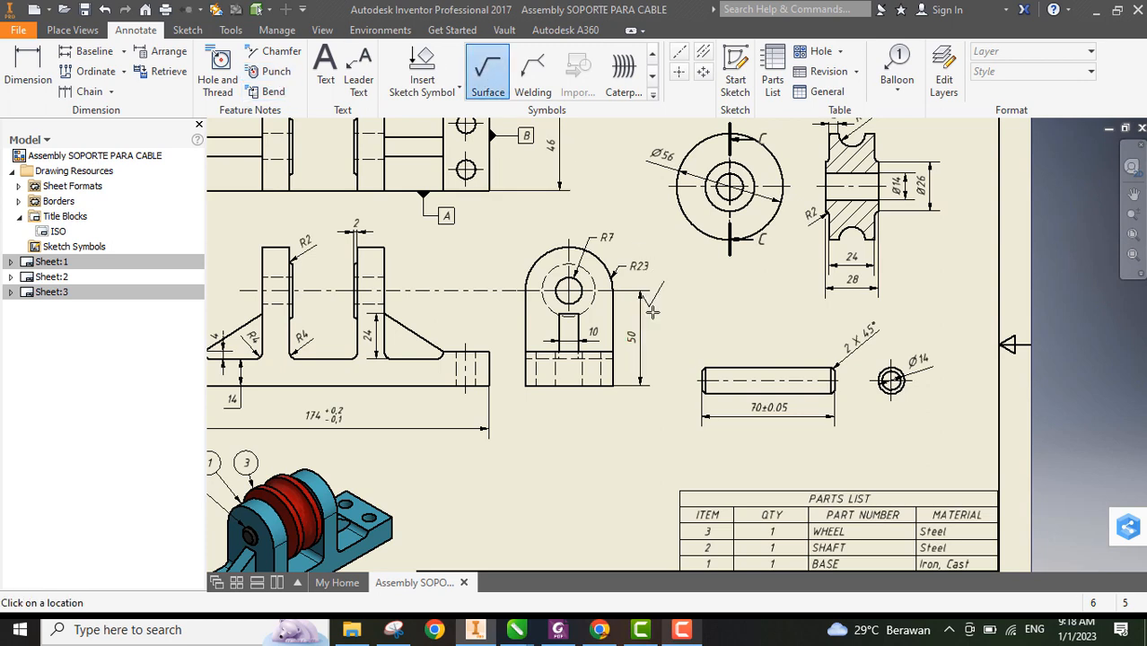
pyautogui.click(725, 367)
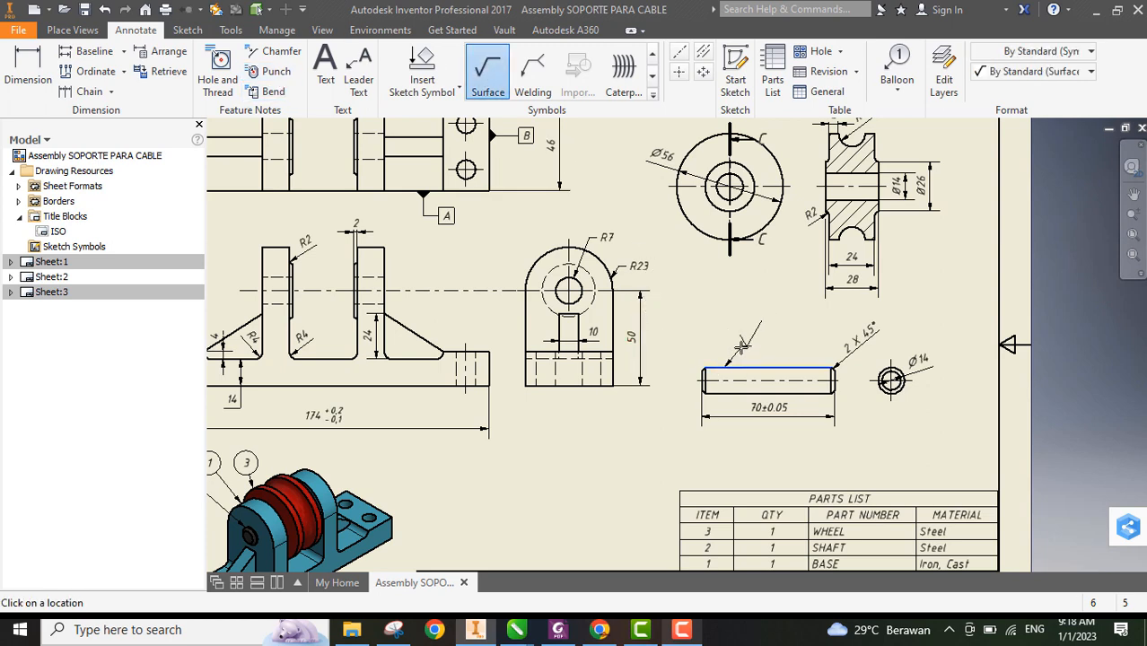
pyautogui.rightClick(744, 353)
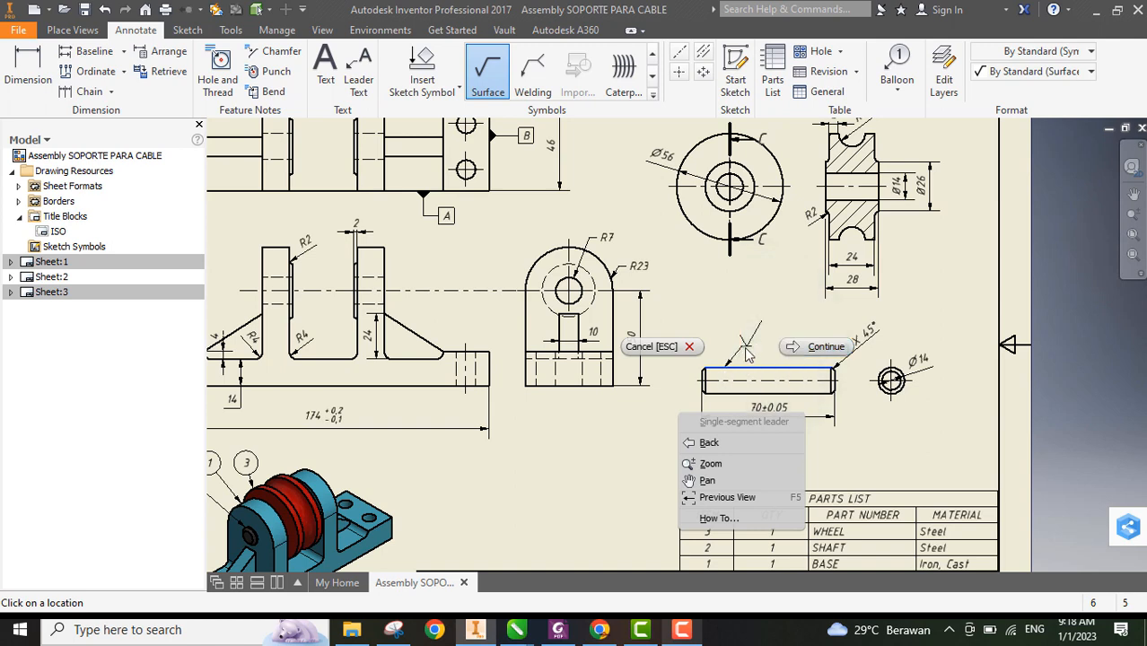
pyautogui.click(804, 348)
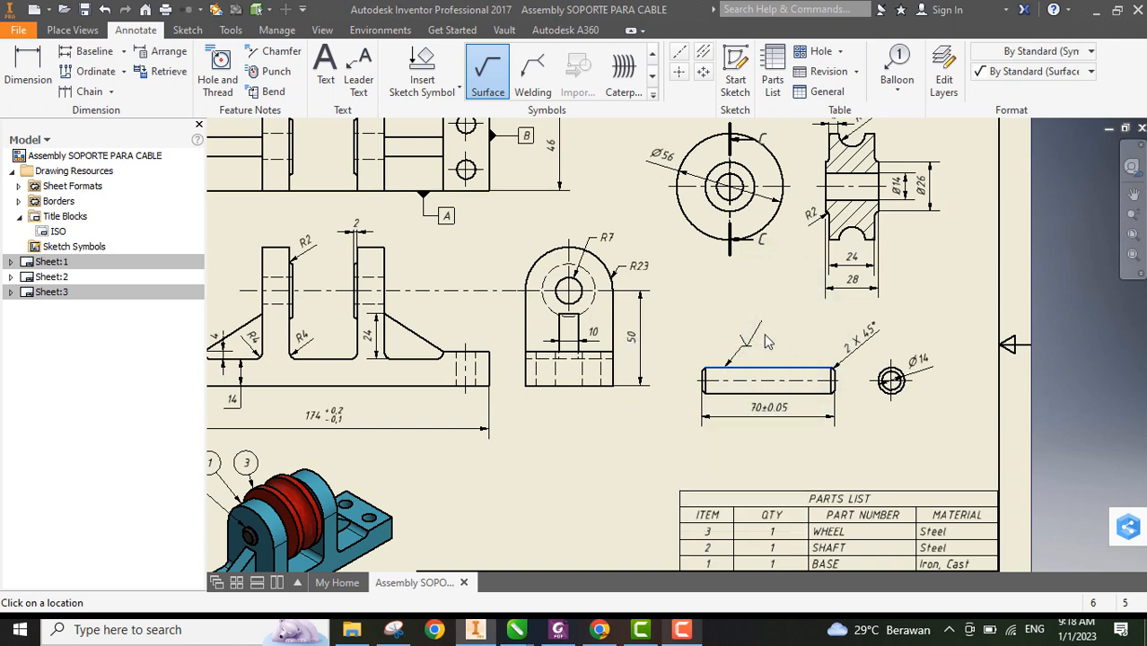
pyautogui.click(291, 185)
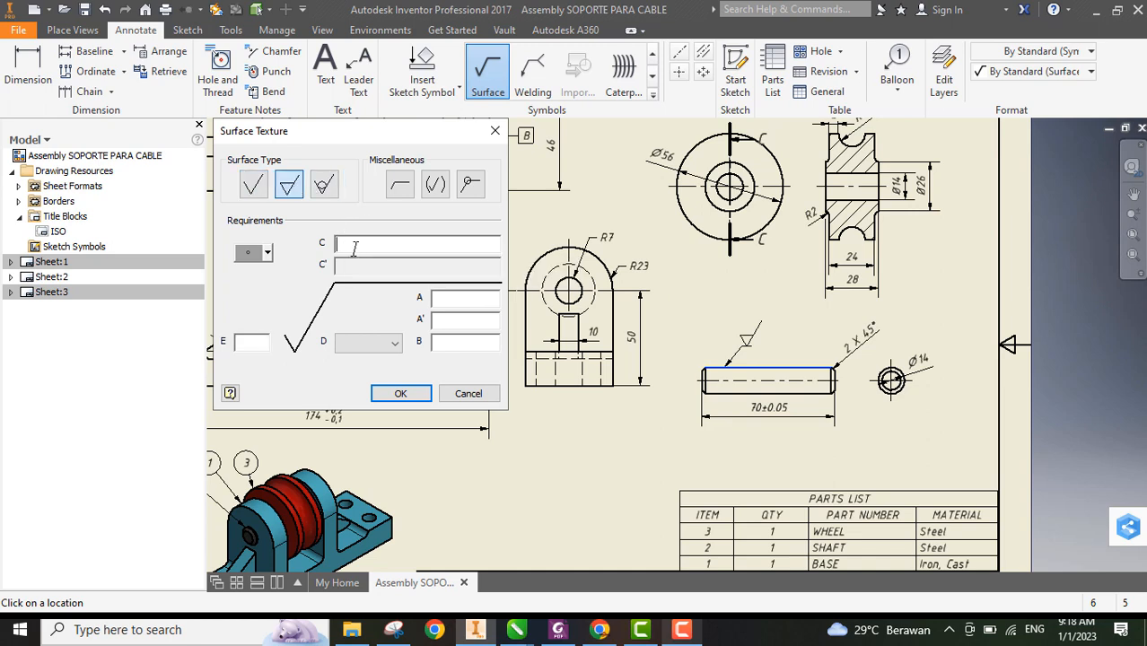
pyautogui.write('N5')
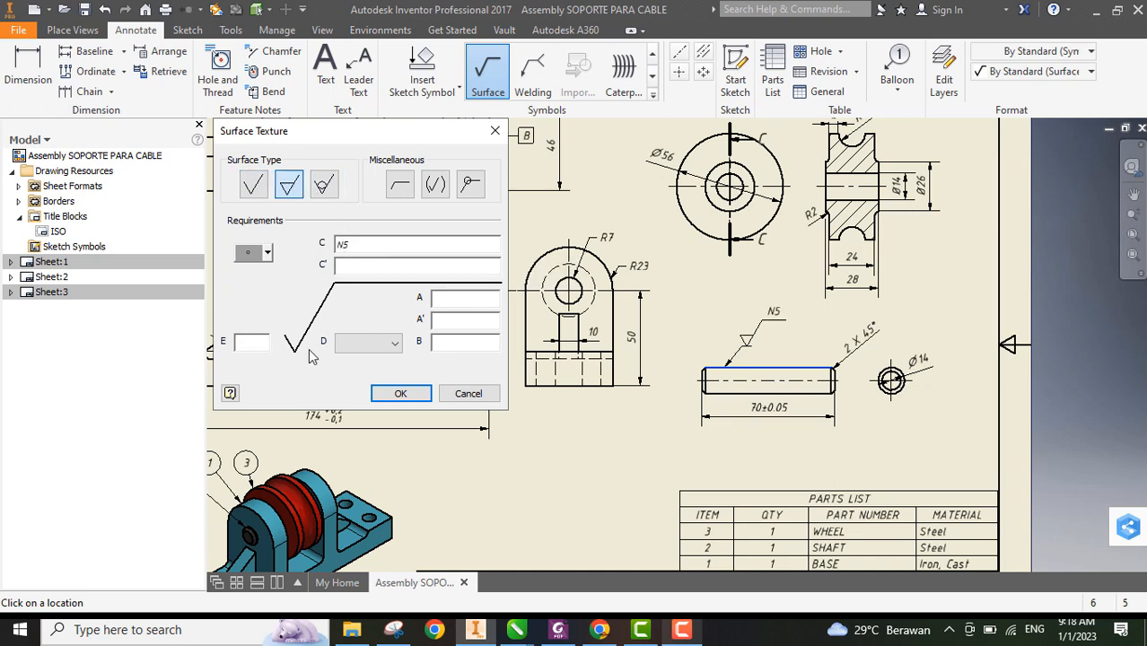
pyautogui.click(401, 393)
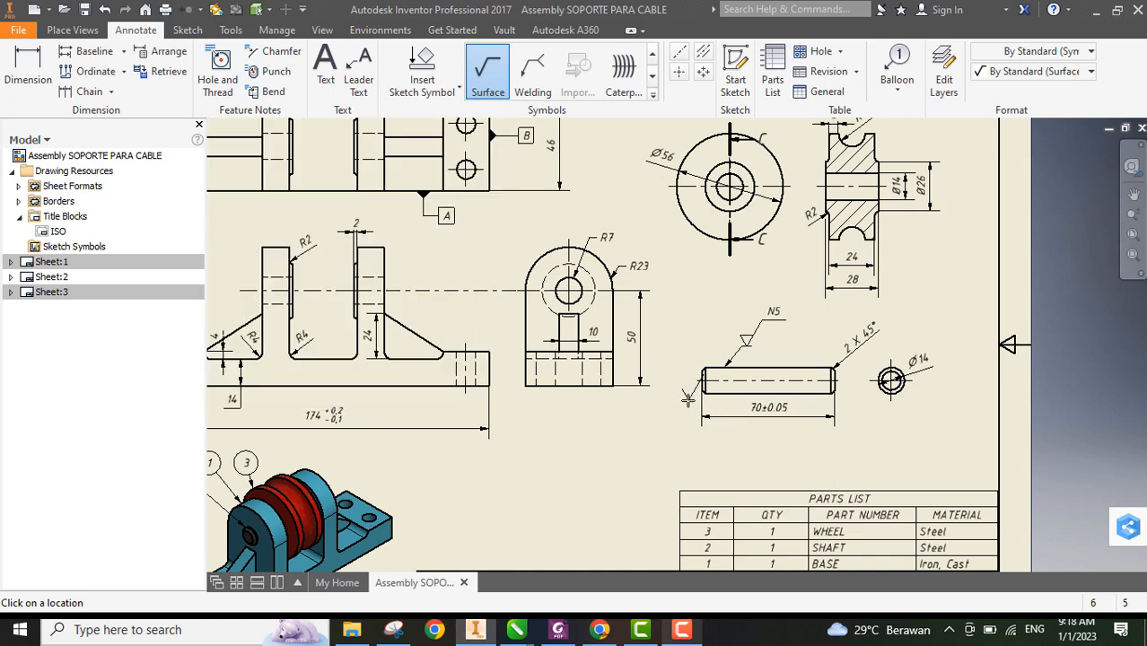
pyautogui.press('Escape')
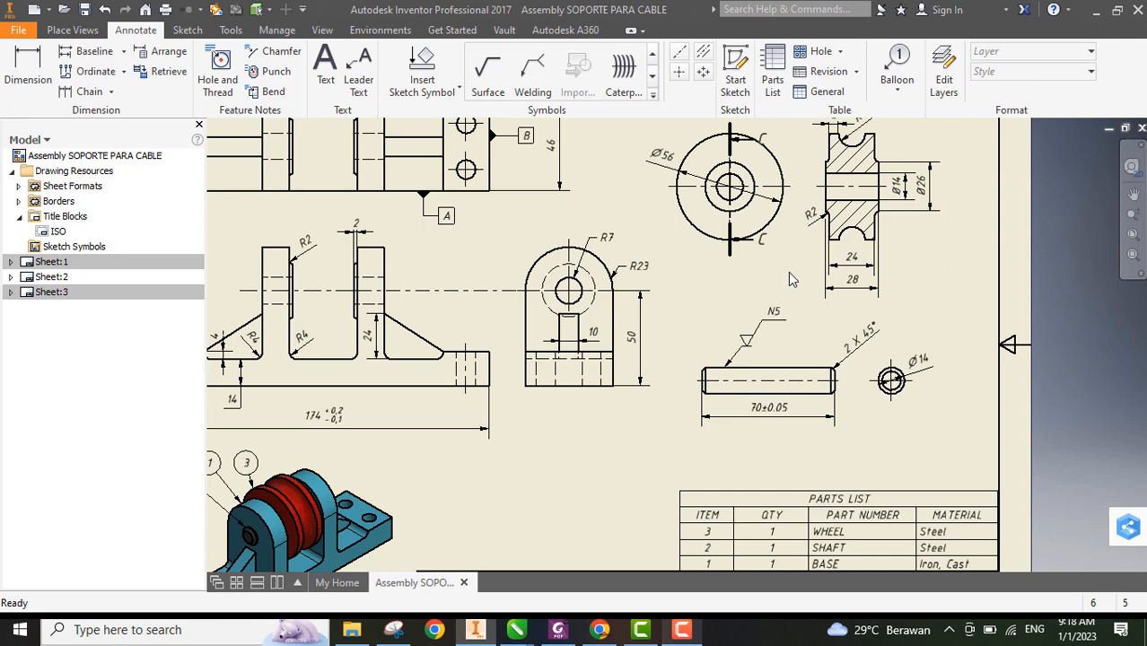
# Delete the center mark from the shaft's end view and place a new one on the same circle with Center Mark
pyautogui.moveTo(788, 272)
pyautogui.mouseDown(button='middle')
pyautogui.moveTo(925, 318)
pyautogui.moveTo(936, 362)
pyautogui.moveTo(905, 332)
pyautogui.mouseUp(button='middle')
pyautogui.scroll(-3, 491, 418)
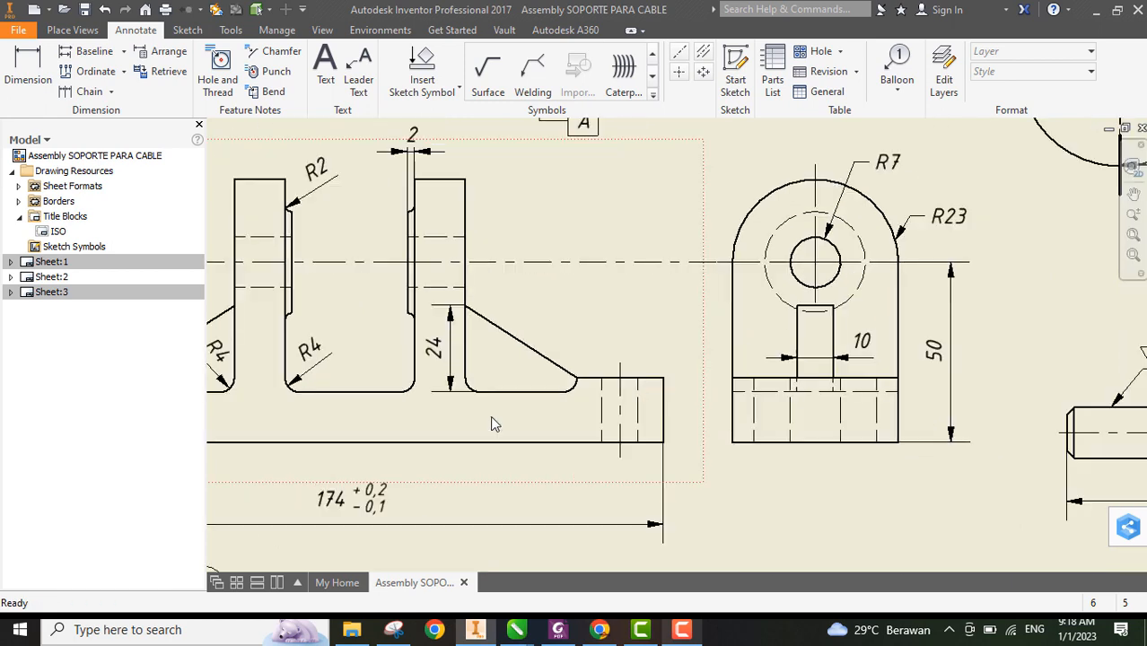
pyautogui.scroll(3, 510, 323)
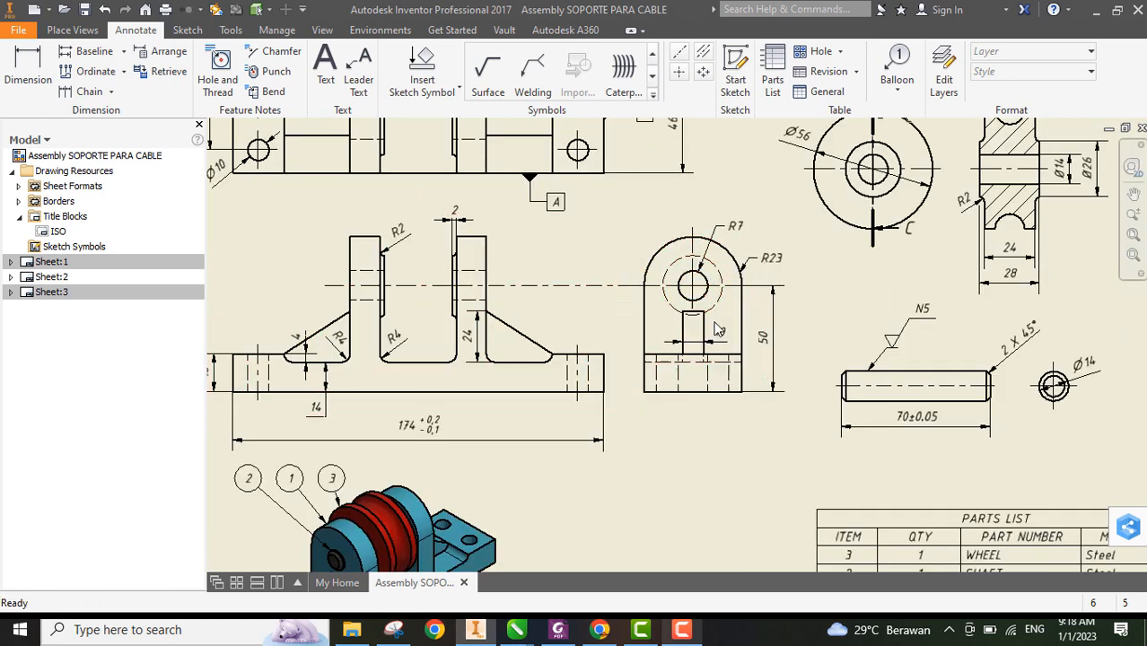
pyautogui.moveTo(1029, 385)
pyautogui.mouseDown(button='middle')
pyautogui.moveTo(638, 377)
pyautogui.moveTo(542, 388)
pyautogui.mouseUp(button='middle')
pyautogui.scroll(-2, 543, 386)
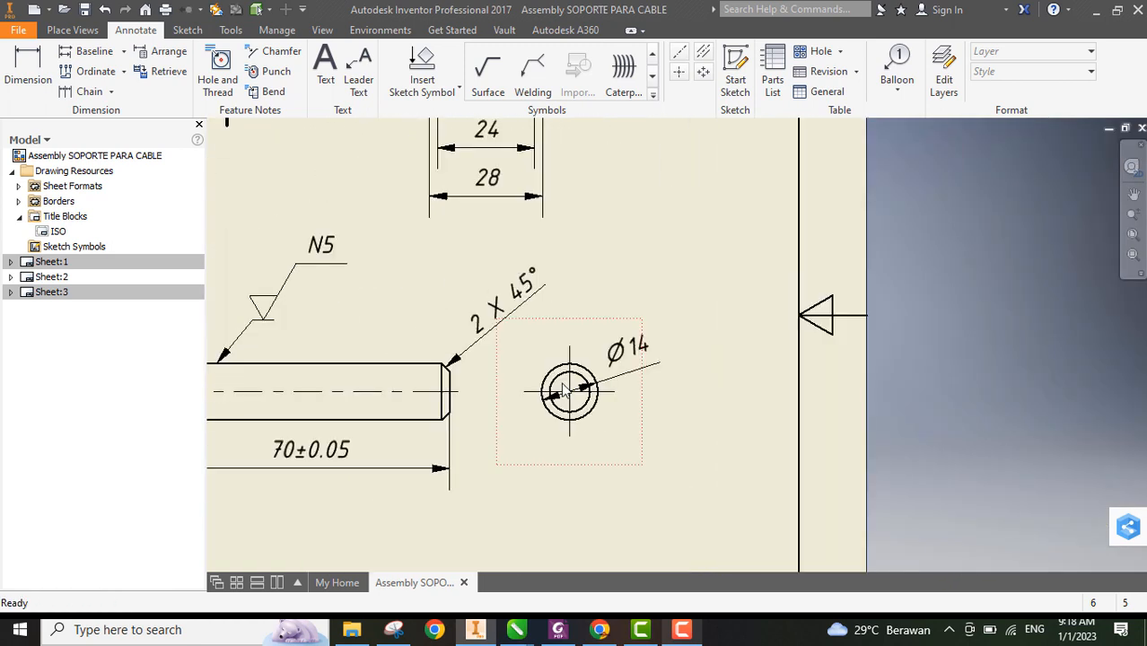
pyautogui.click(563, 381)
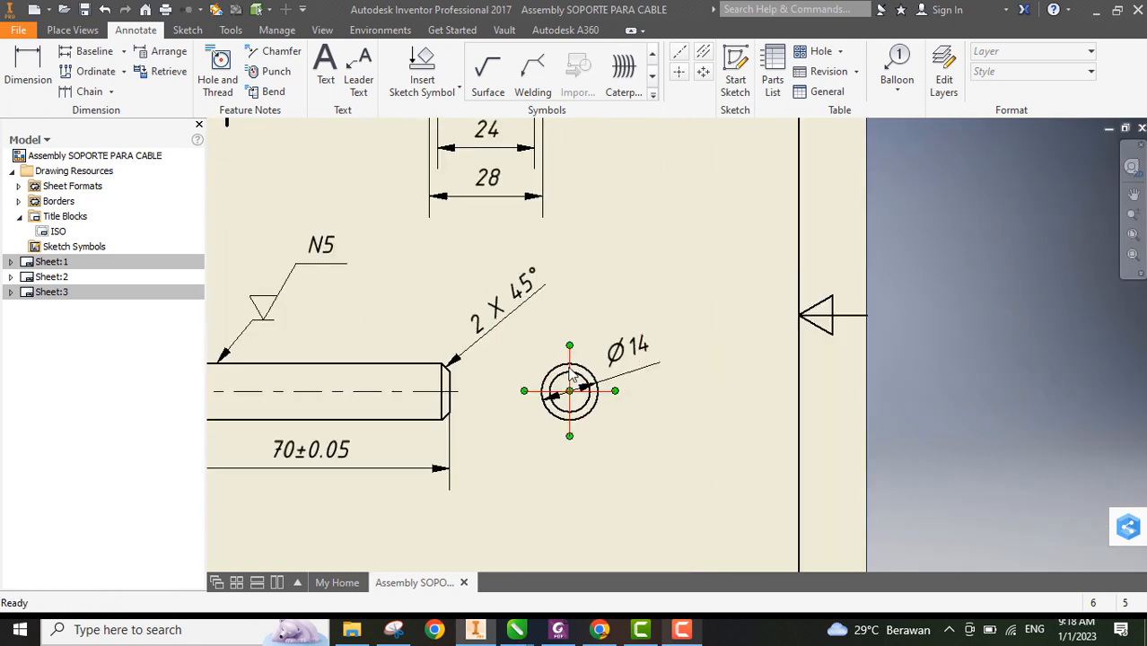
pyautogui.press('Delete')
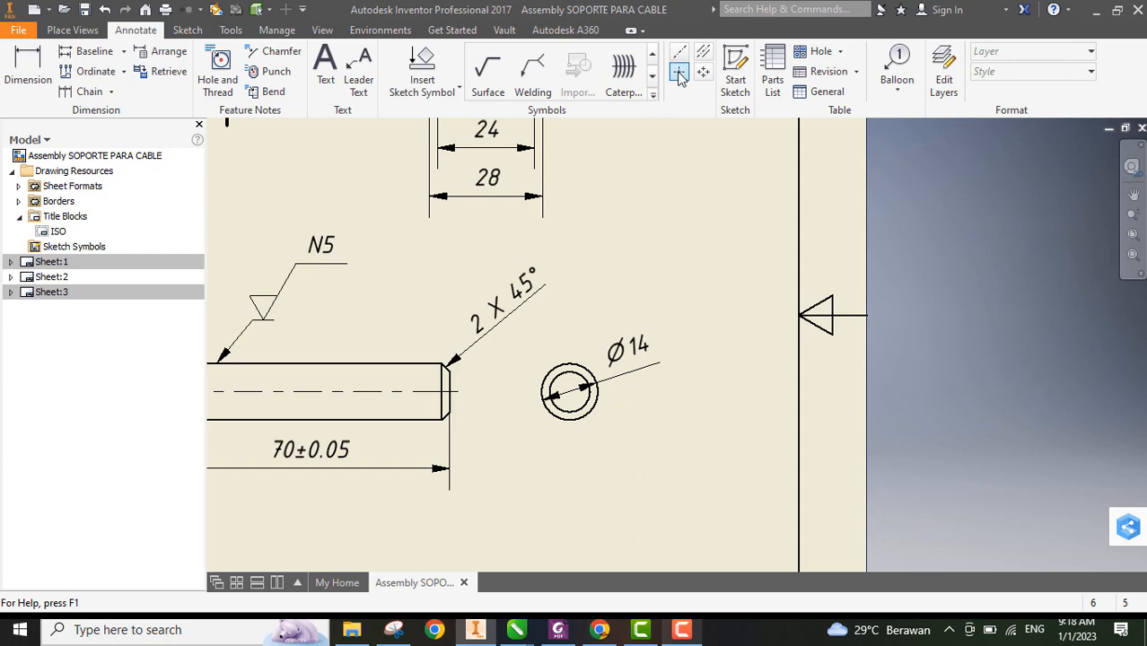
pyautogui.click(679, 73)
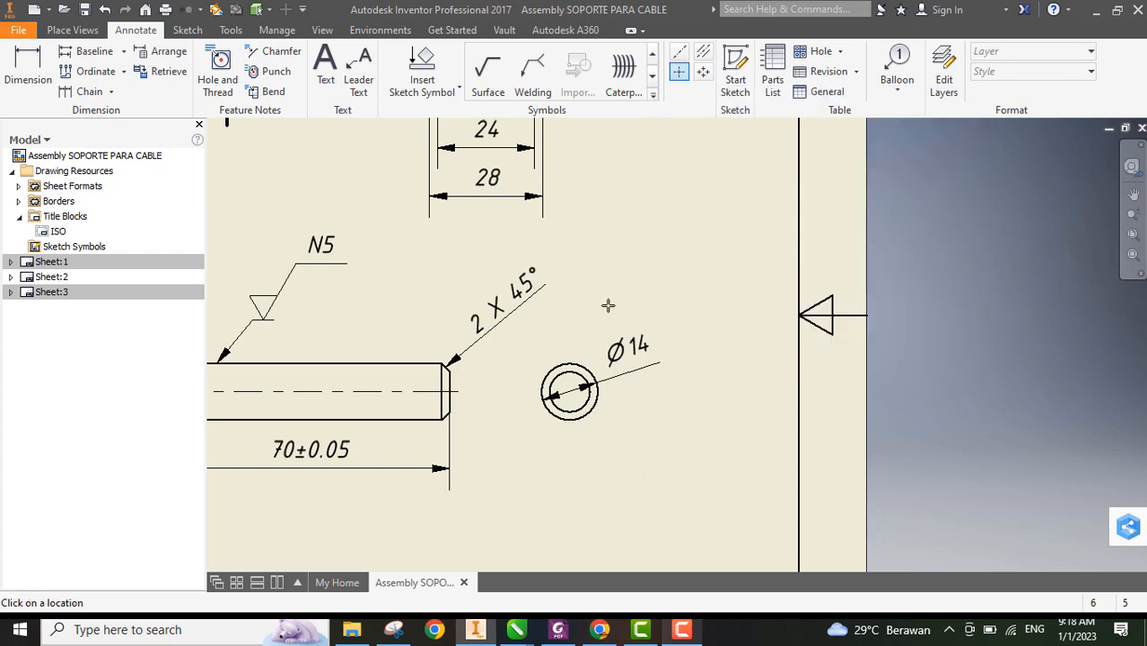
pyautogui.click(599, 404)
pyautogui.scroll(3, 616, 413)
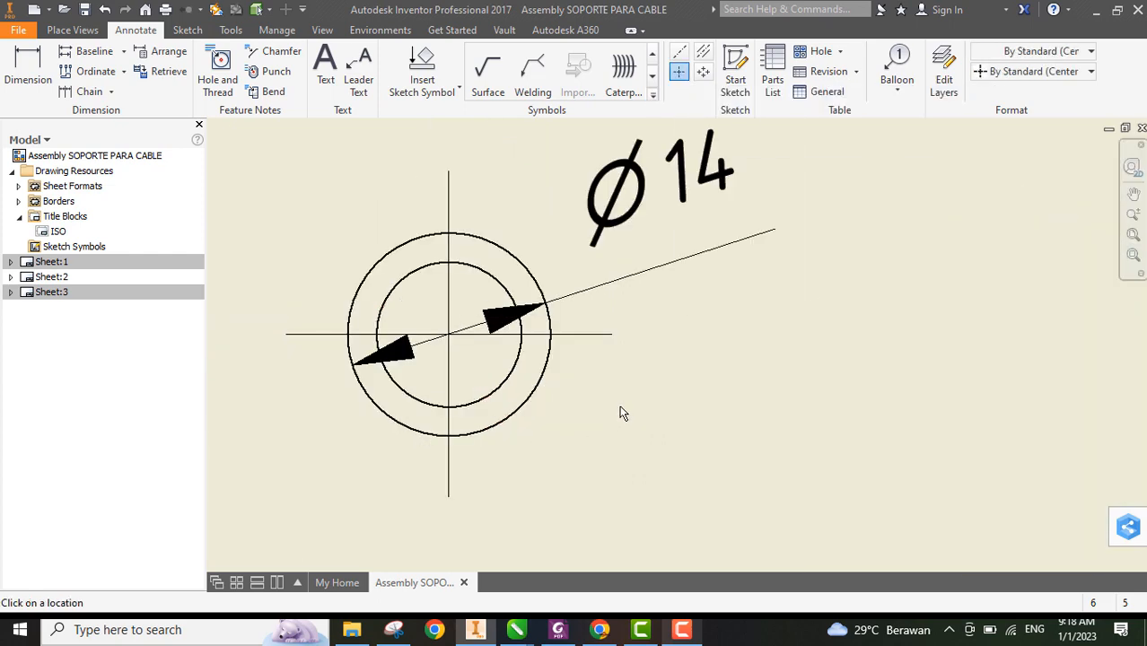
# Delete the long horizontal hole centerline running across the uprights in the base's front view
pyautogui.scroll(-5, 619, 410)
pyautogui.moveTo(511, 297); pyautogui.dragTo(689, 346, button='middle')
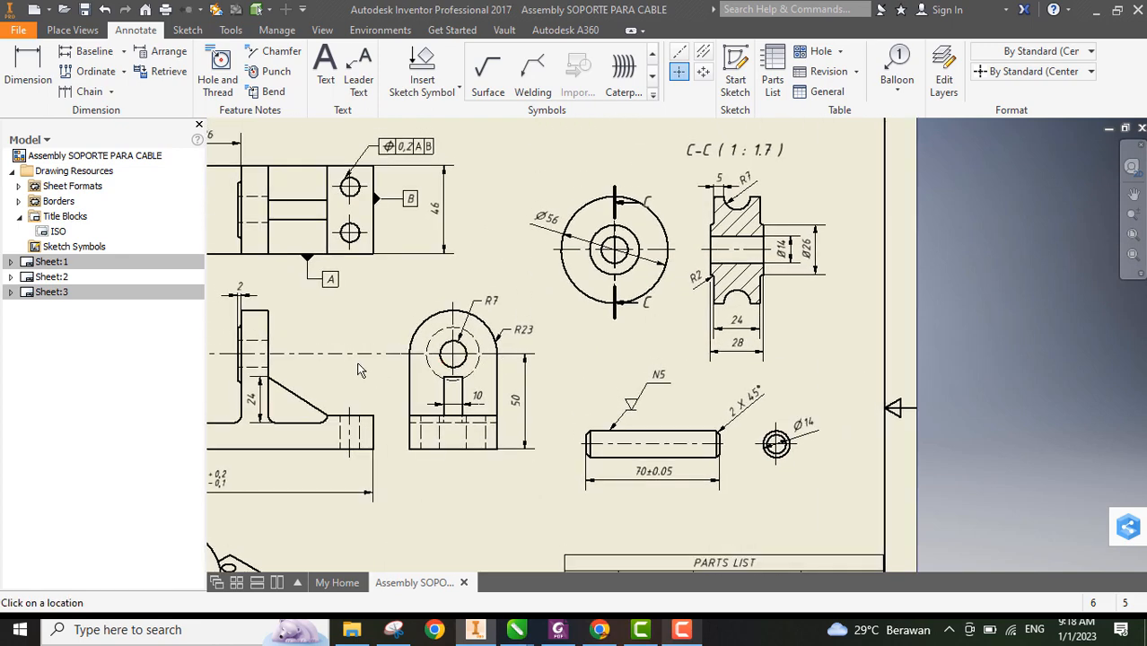
pyautogui.moveTo(356, 361); pyautogui.dragTo(620, 342, button='middle')
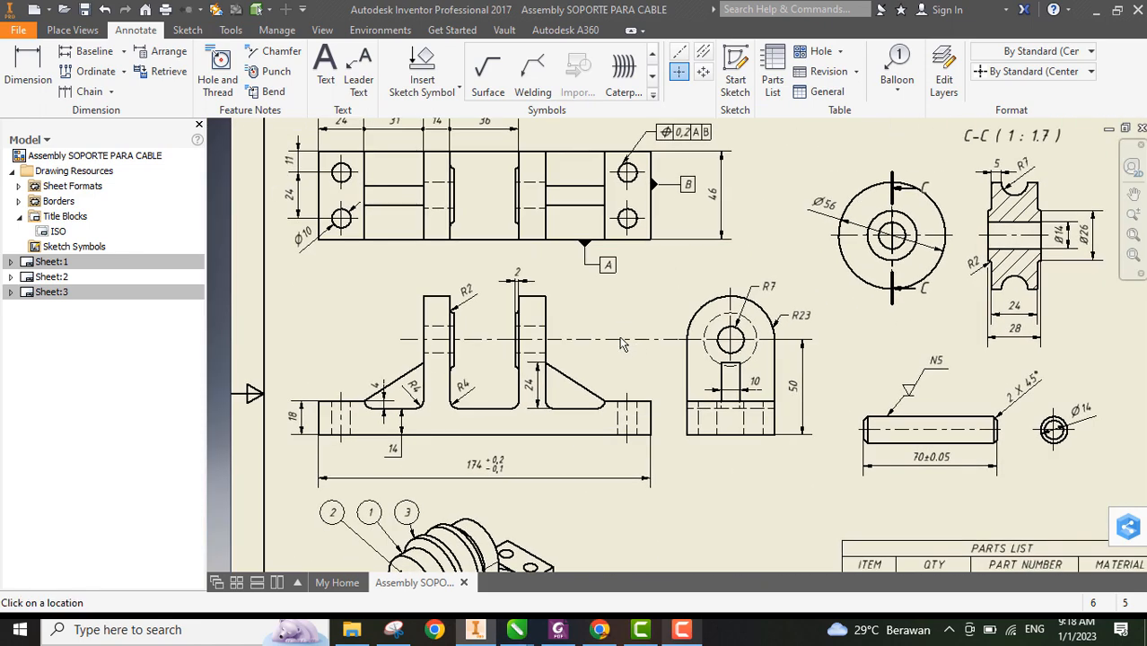
pyautogui.click(624, 345)
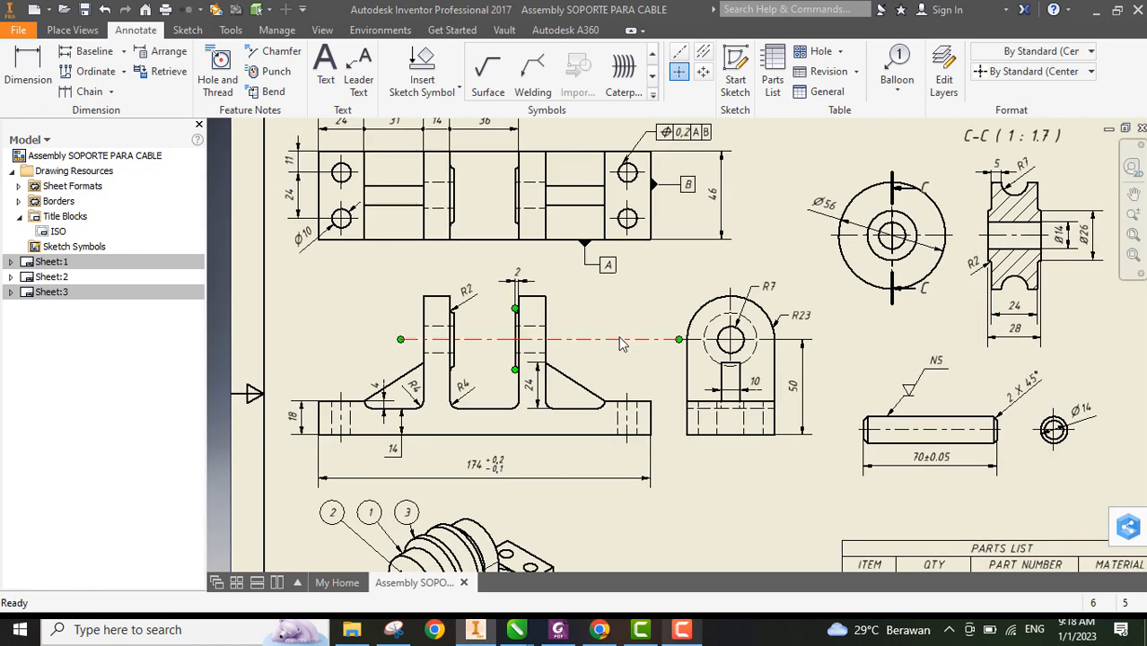
pyautogui.press('Delete')
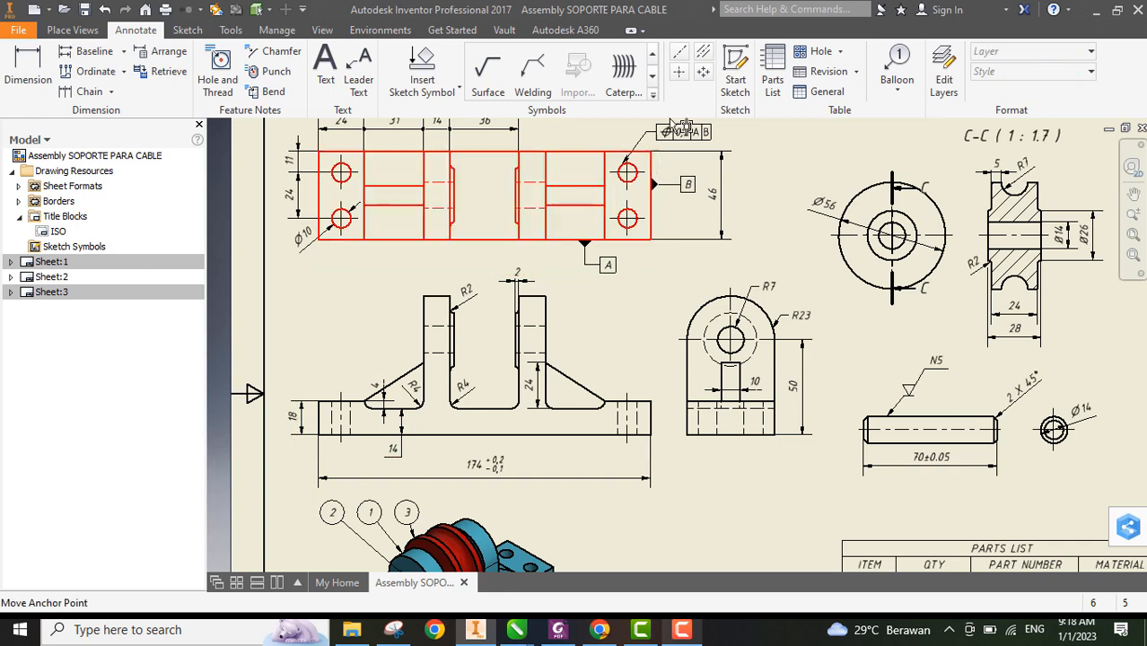
# Add a Centerline Bisector between the two hidden hole edges of the left upright in the base's front view
pyautogui.click(679, 54)
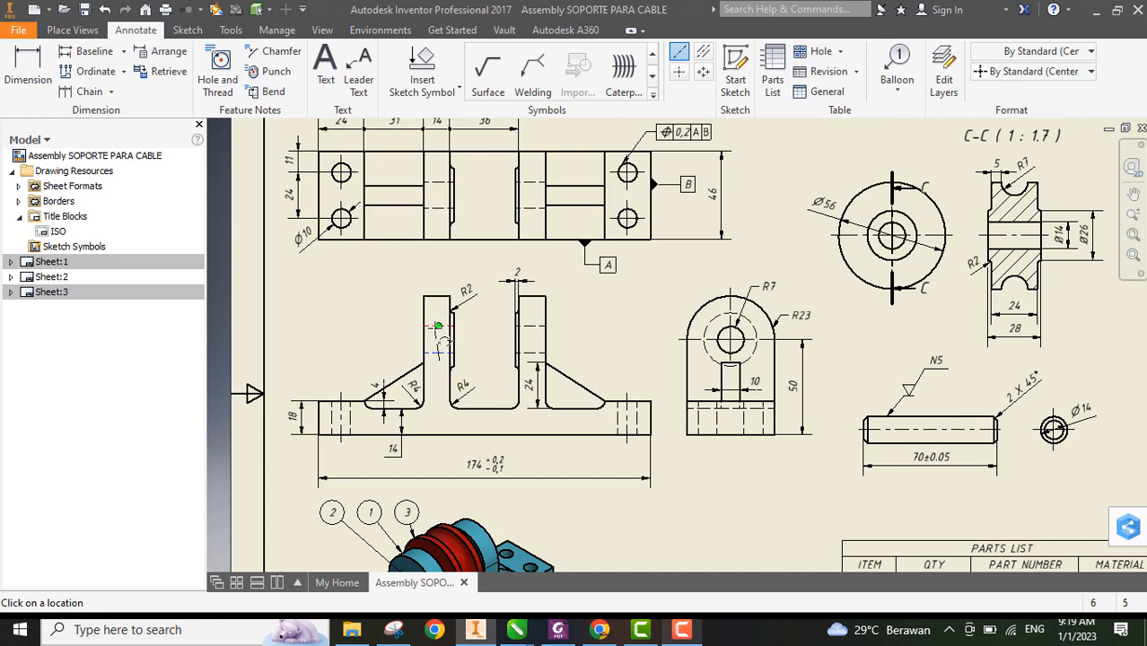
pyautogui.press('Escape')
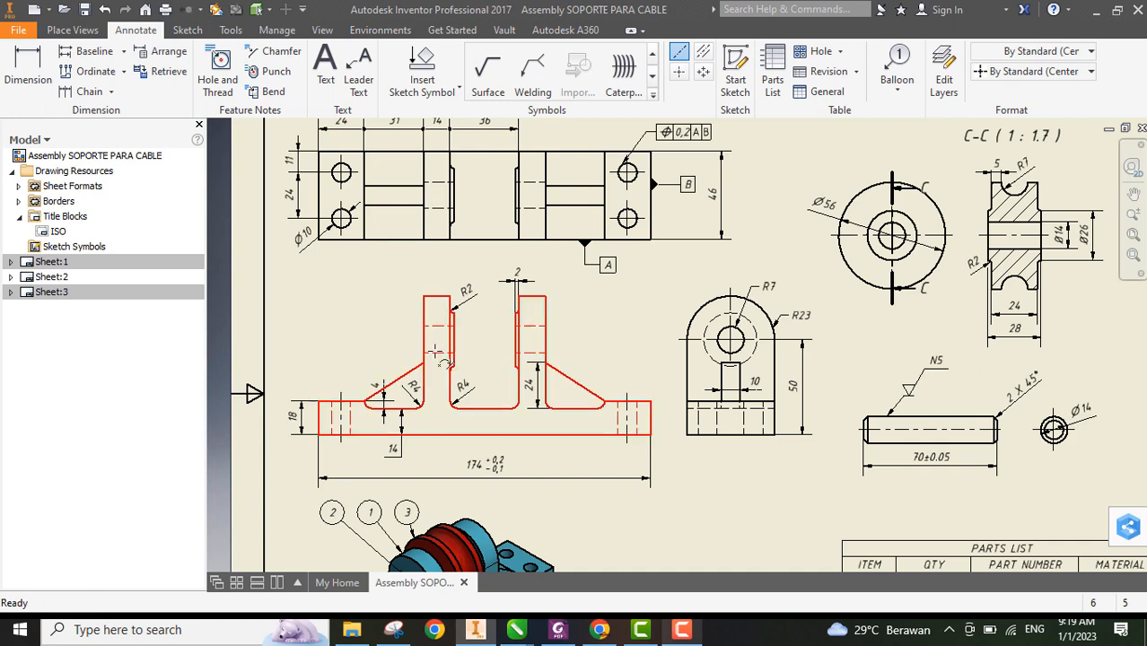
pyautogui.click(704, 51)
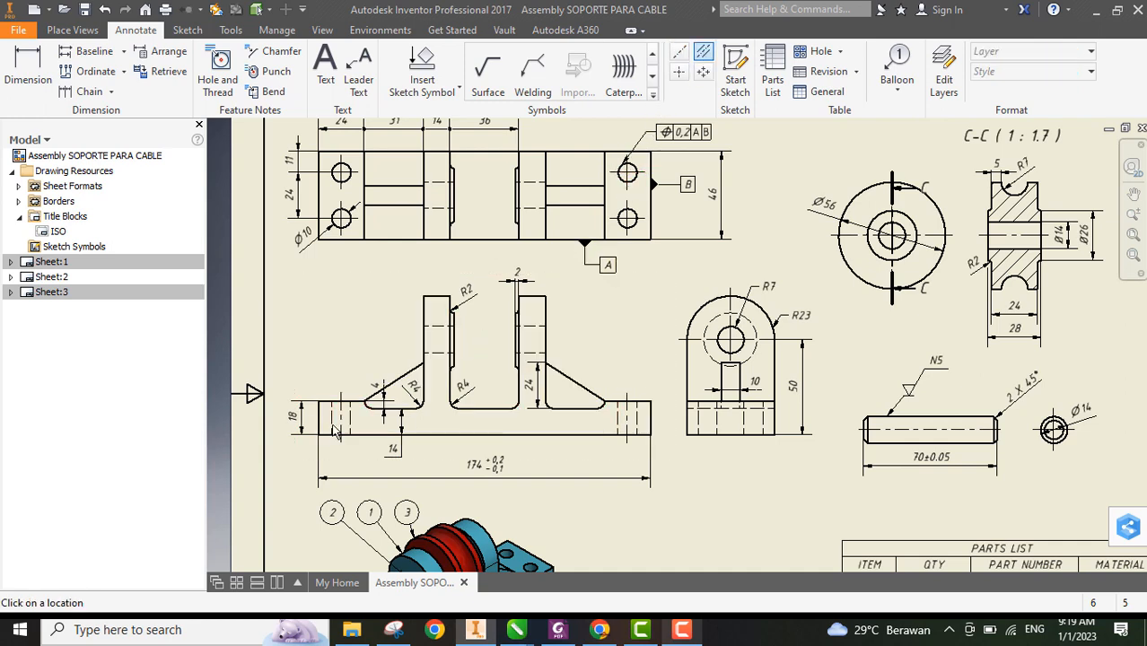
pyautogui.click(437, 352)
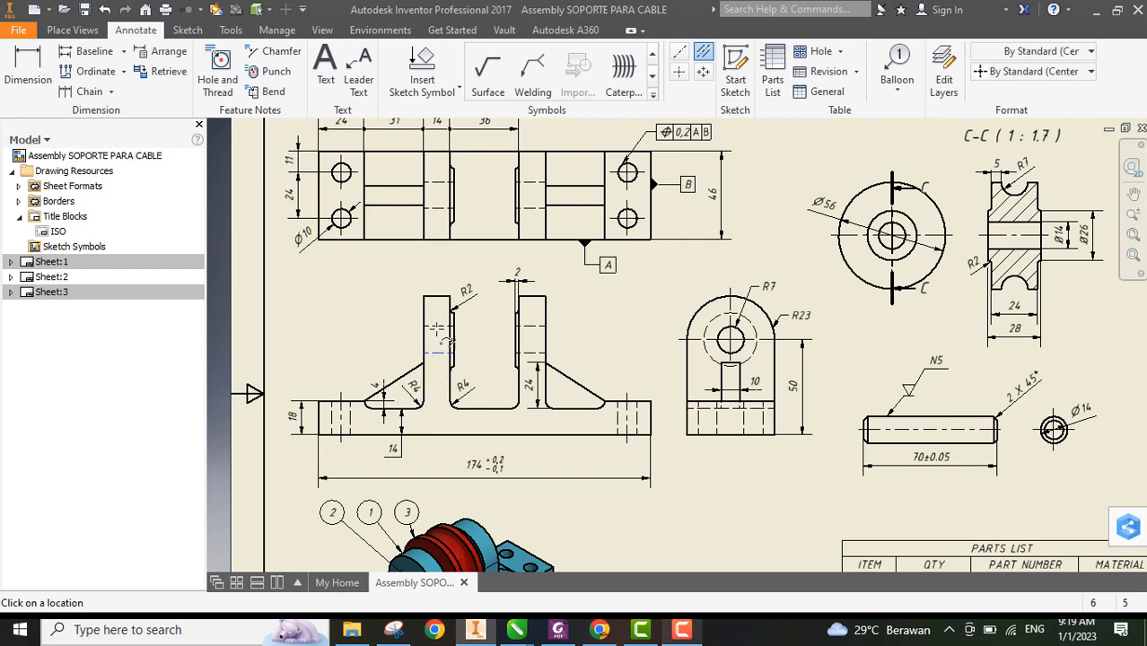
pyautogui.click(441, 327)
pyautogui.press('Escape')
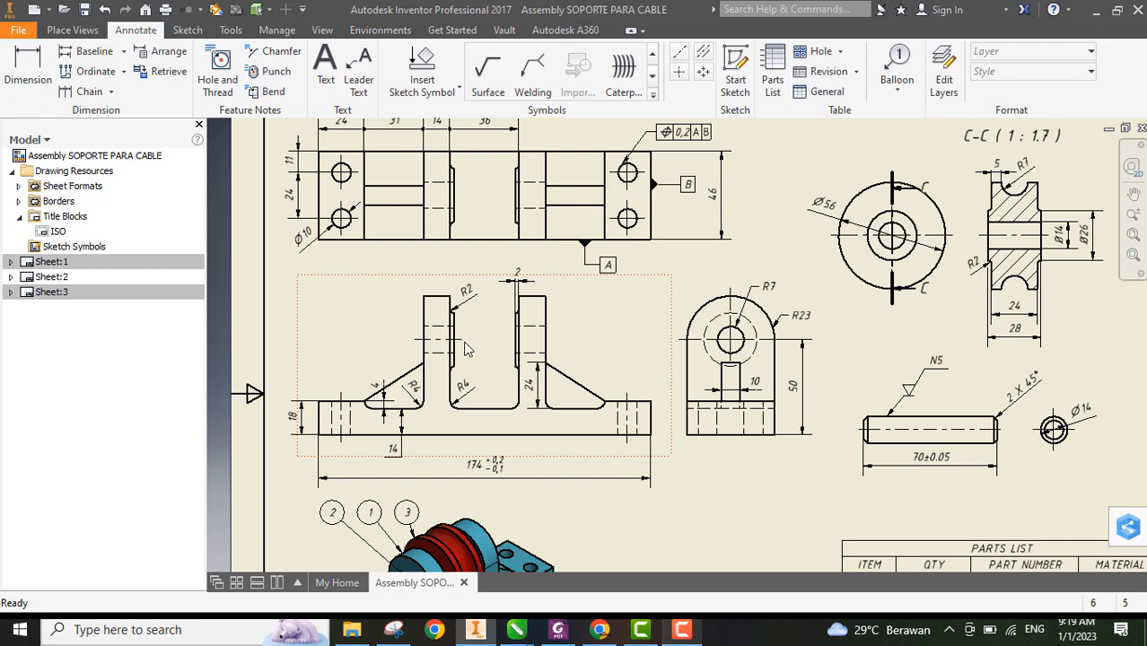
# Extend the new hole centerline across the right upright until it reaches the base's side view
pyautogui.click(460, 340)
pyautogui.moveTo(462, 340); pyautogui.dragTo(614, 341)
pyautogui.moveTo(683, 348); pyautogui.dragTo(683, 347)
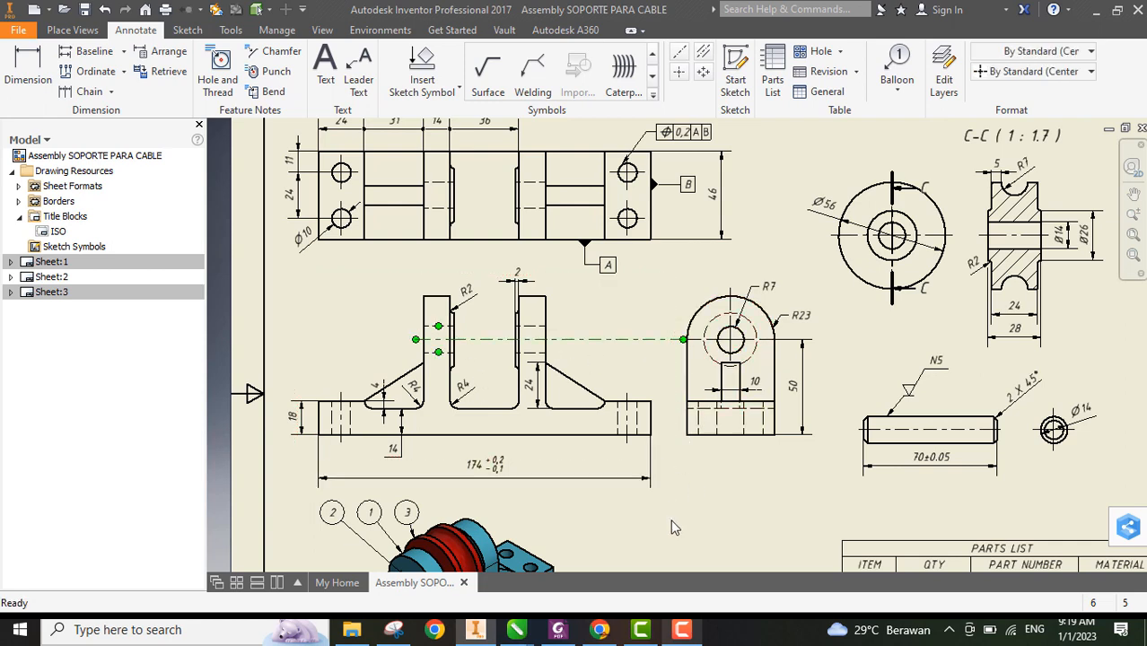
pyautogui.press('Escape')
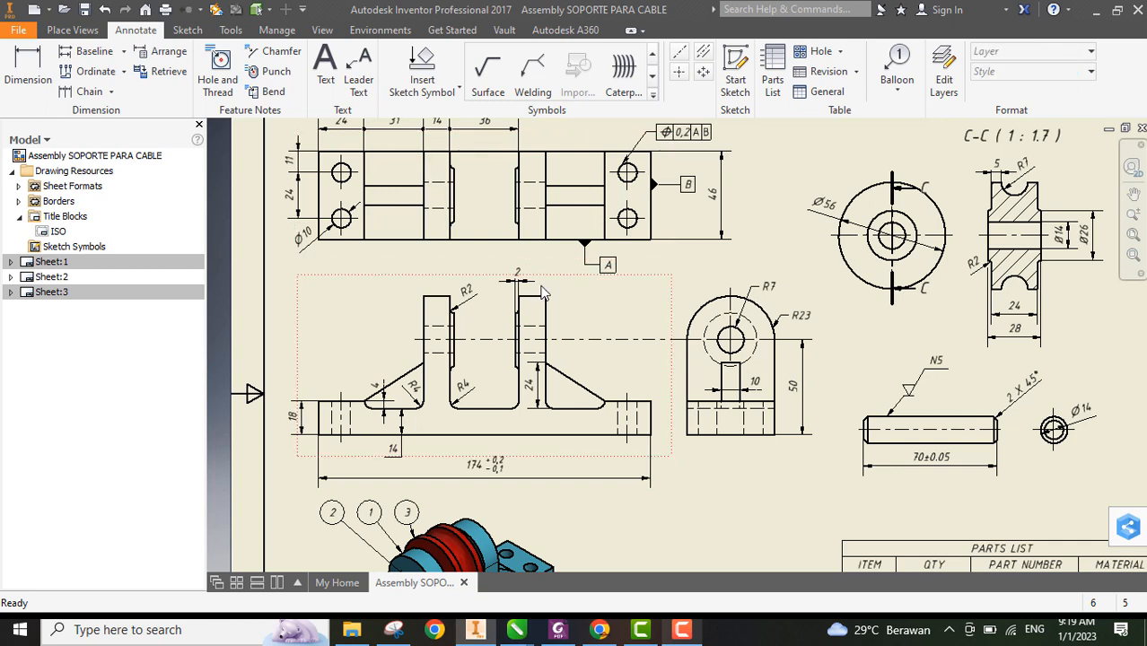
pyautogui.scroll(-5, 548, 289)
pyautogui.scroll(8, 547, 285)
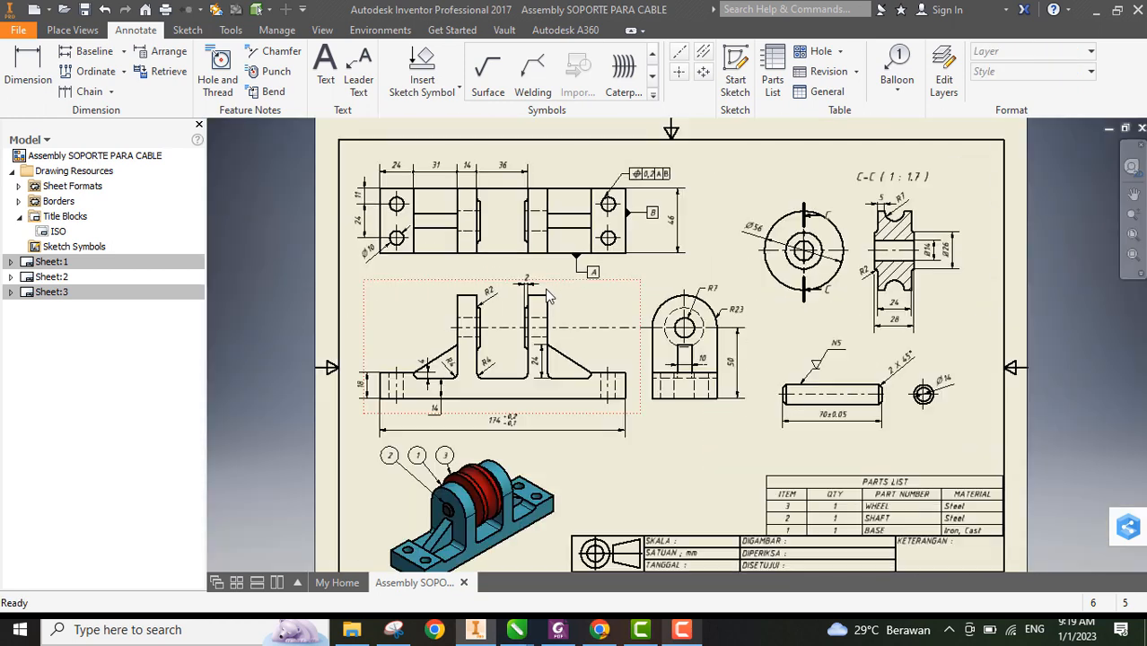
pyautogui.scroll(-10, 542, 309)
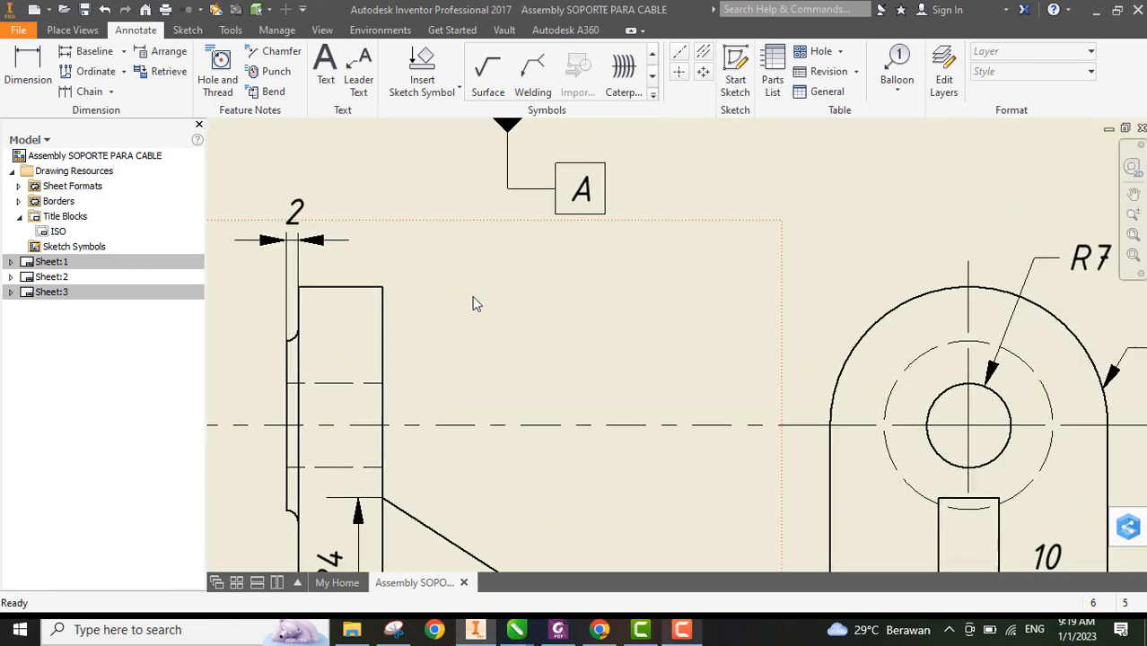
pyautogui.scroll(8, 586, 304)
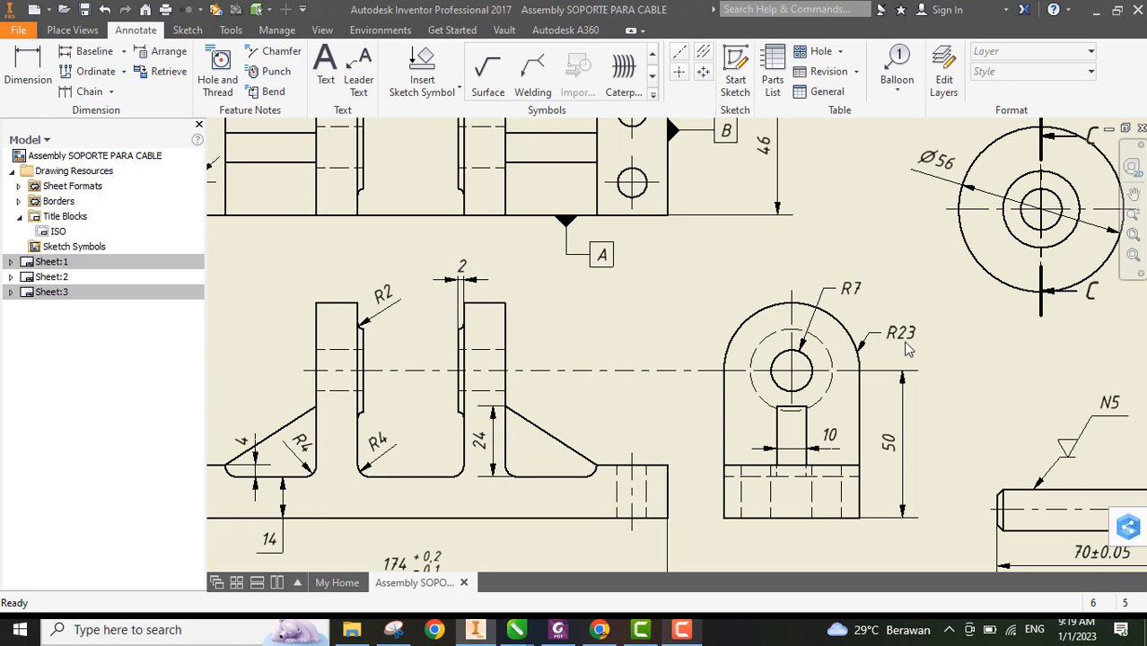
pyautogui.click(30, 79)
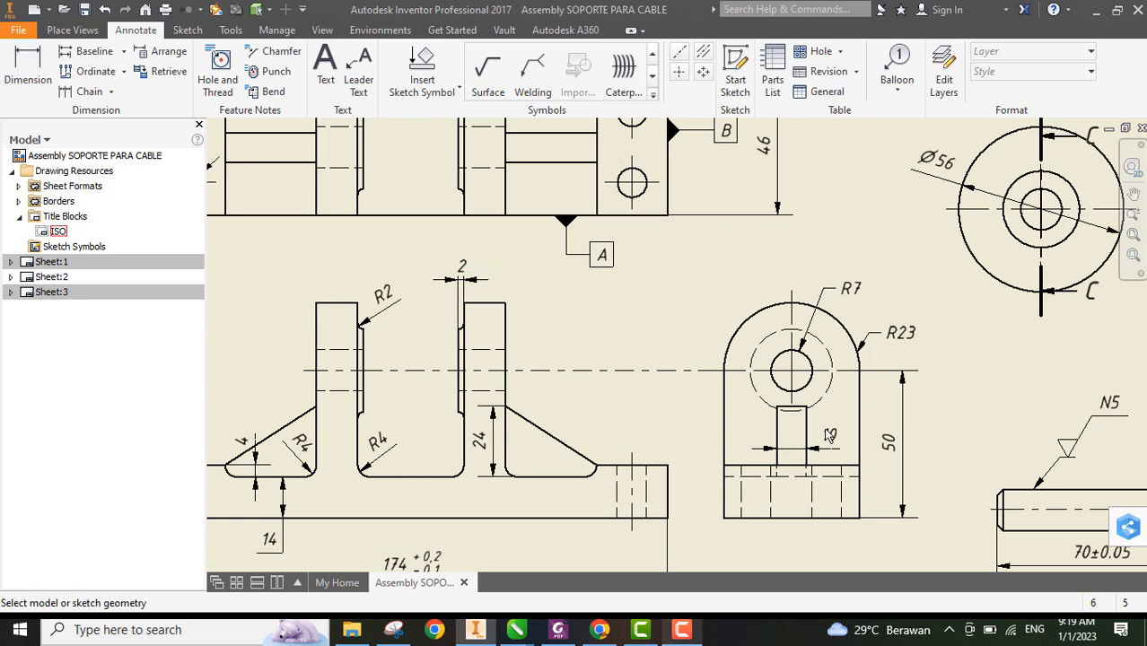
pyautogui.click(853, 341)
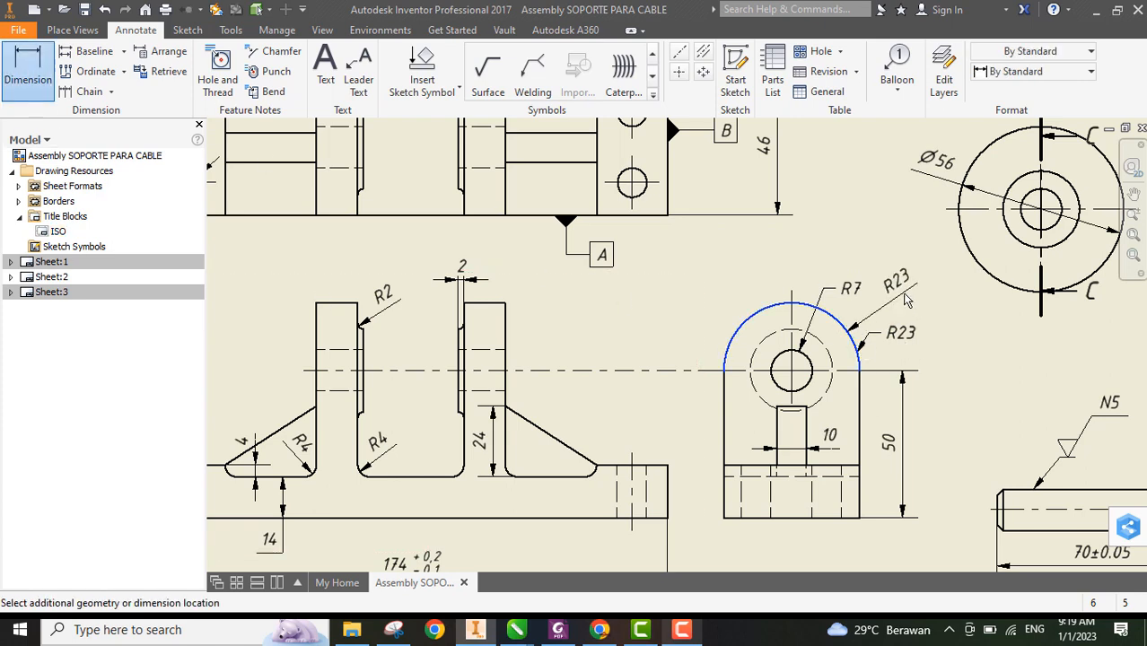
pyautogui.press('Escape')
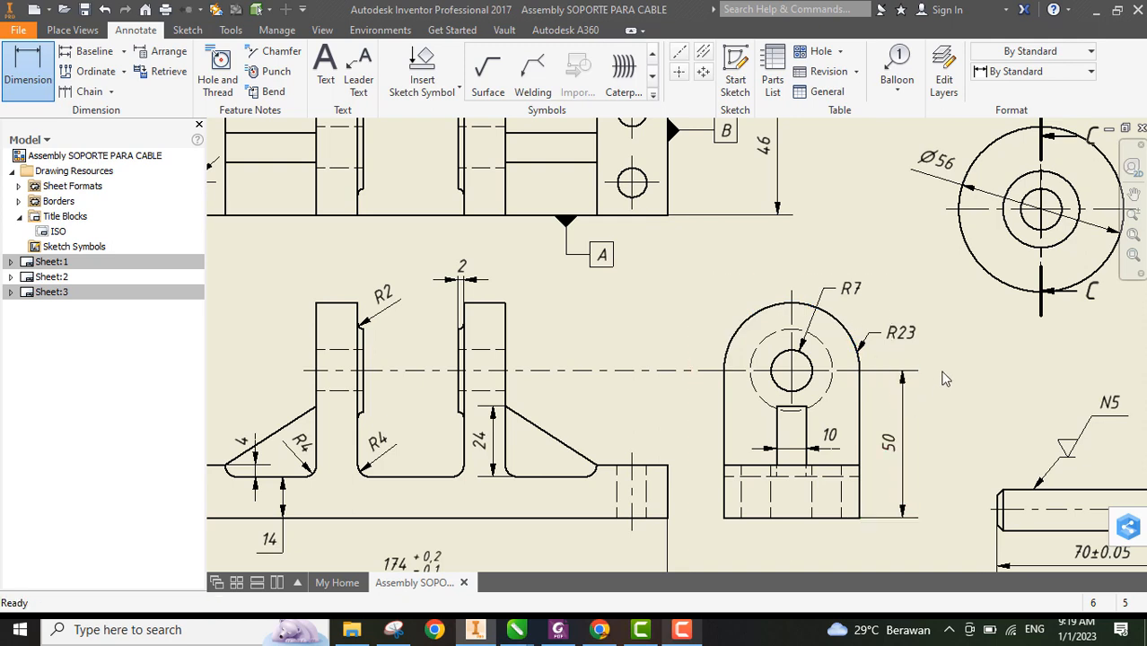
pyautogui.press('Escape')
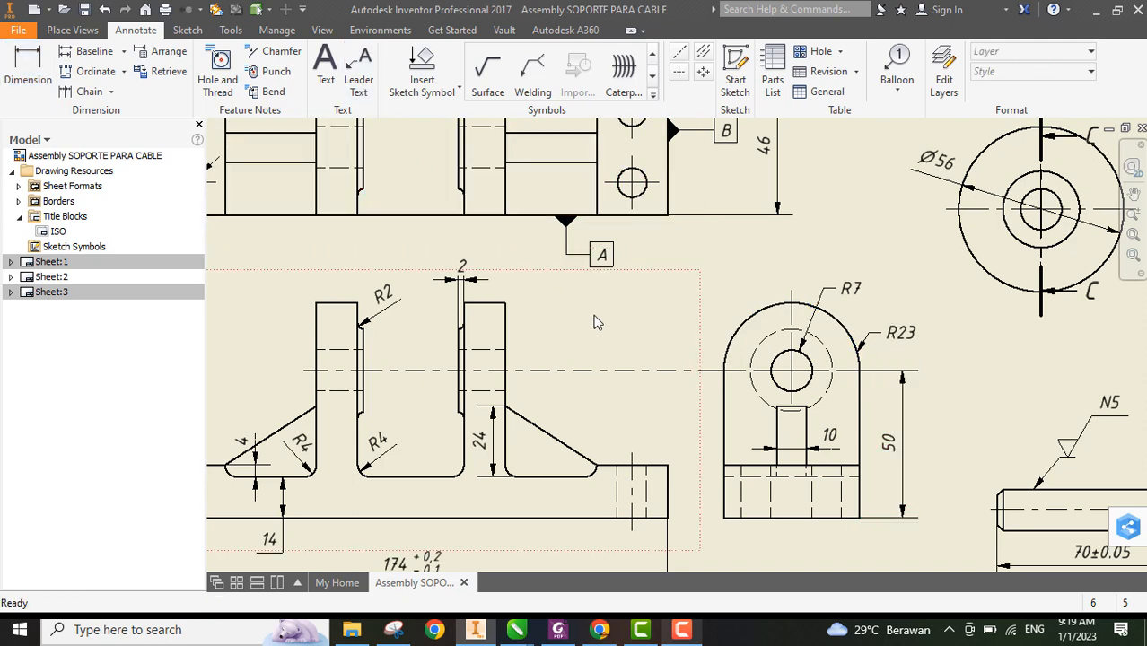
# Delete the 4 mm vertical dimension beside the left rib in the base's front view
pyautogui.scroll(-2, 622, 337)
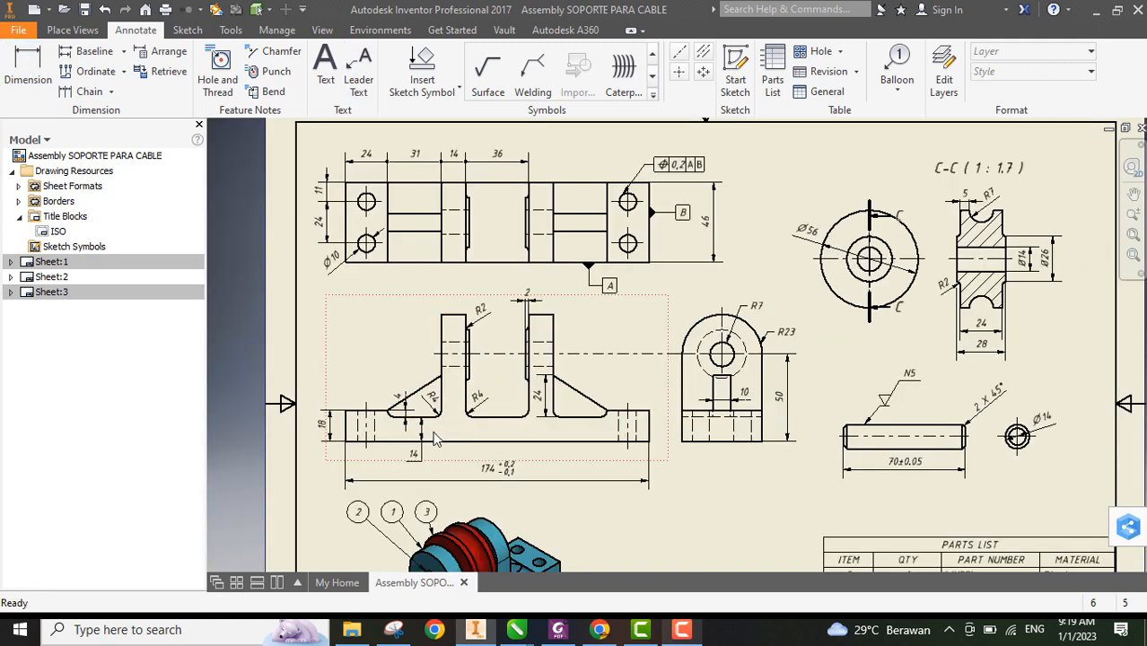
pyautogui.scroll(3, 433, 429)
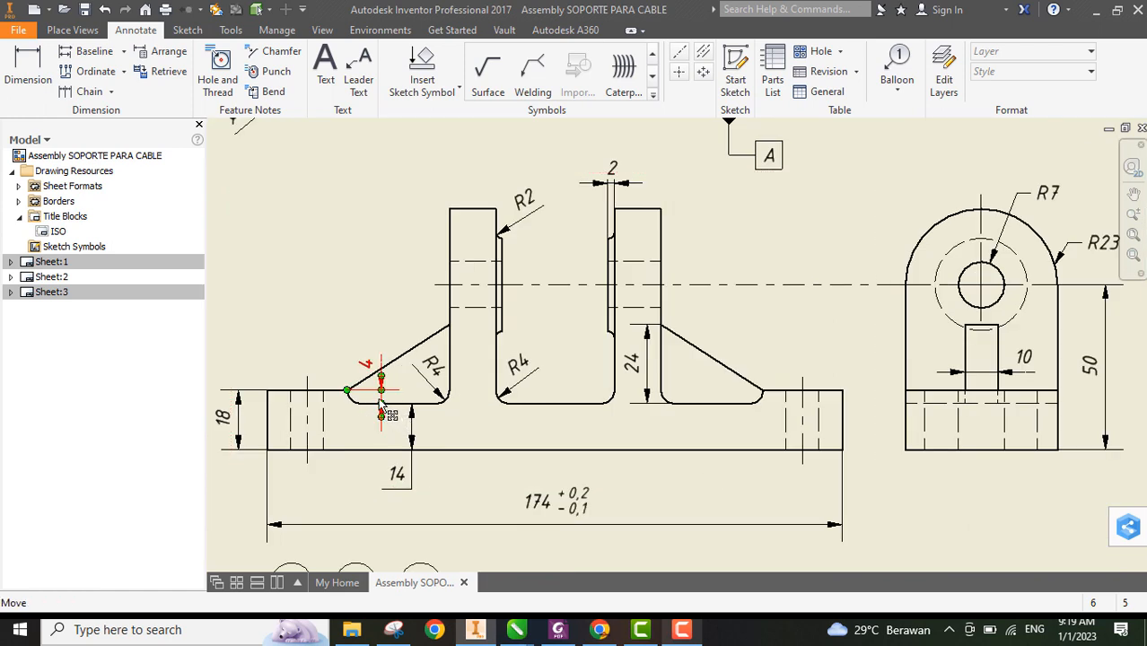
pyautogui.click(380, 403)
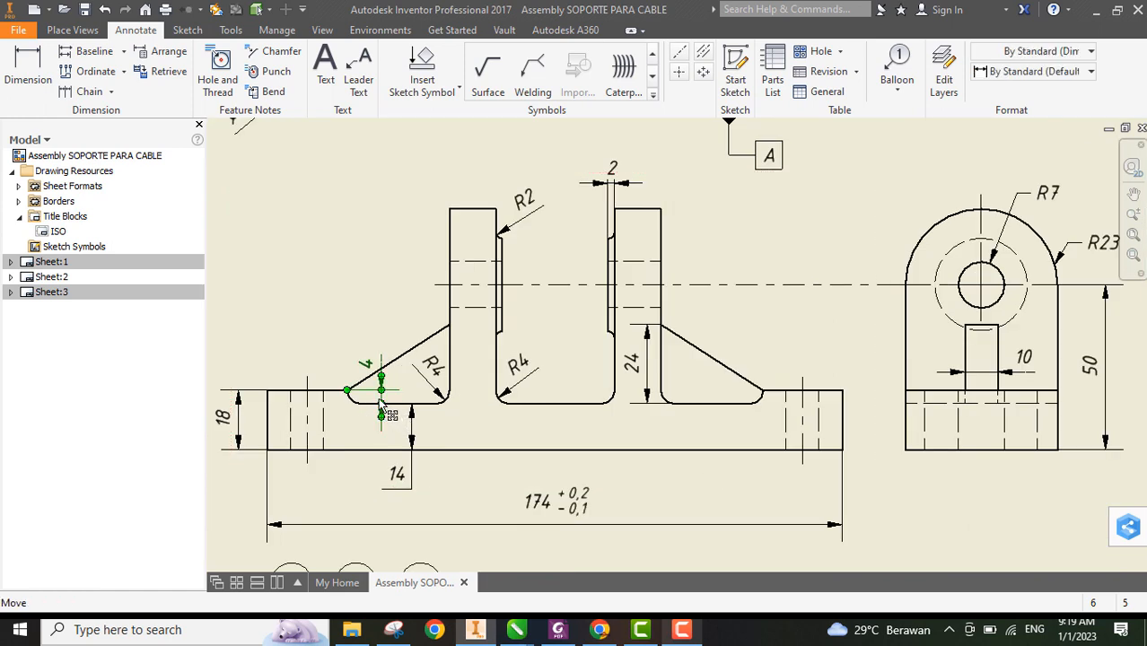
pyautogui.press('Delete')
# Dimension the vertical offset between the left flange's top edge and the rib's lower edge, and move its text outside the rib onto a leader
pyautogui.click(36, 90)
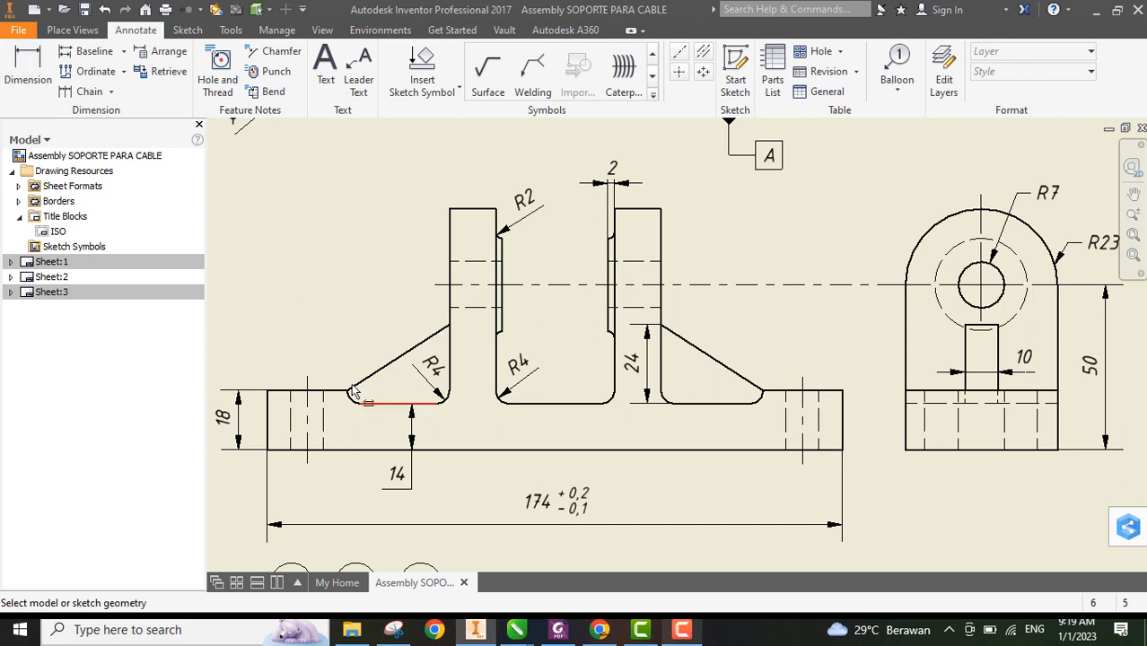
pyautogui.click(339, 391)
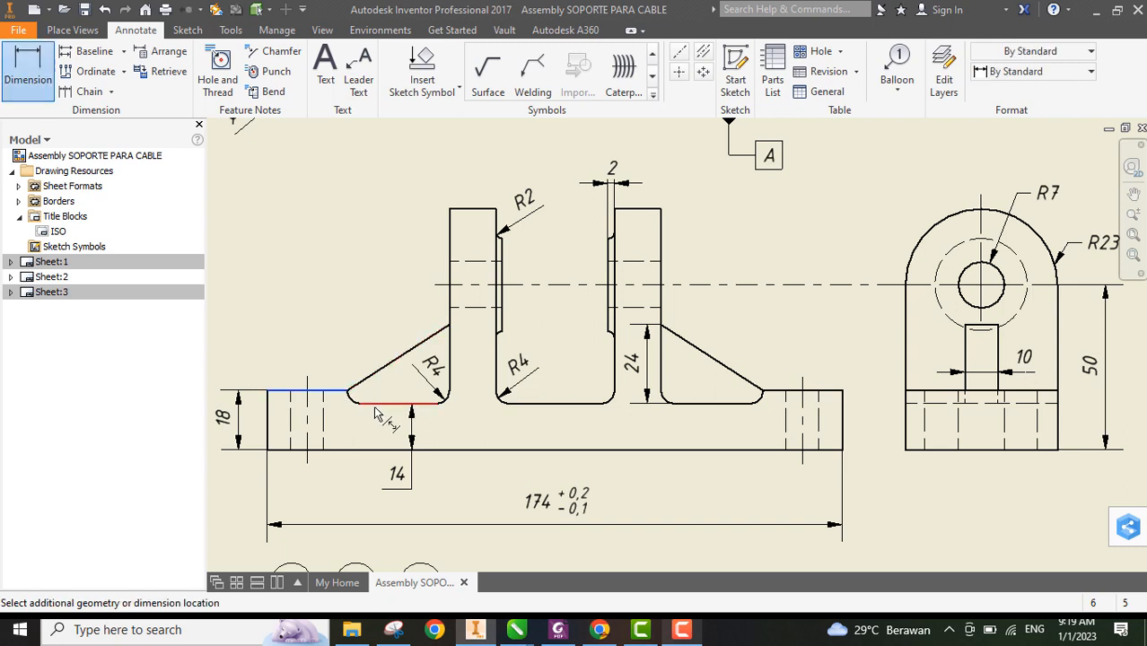
pyautogui.click(384, 403)
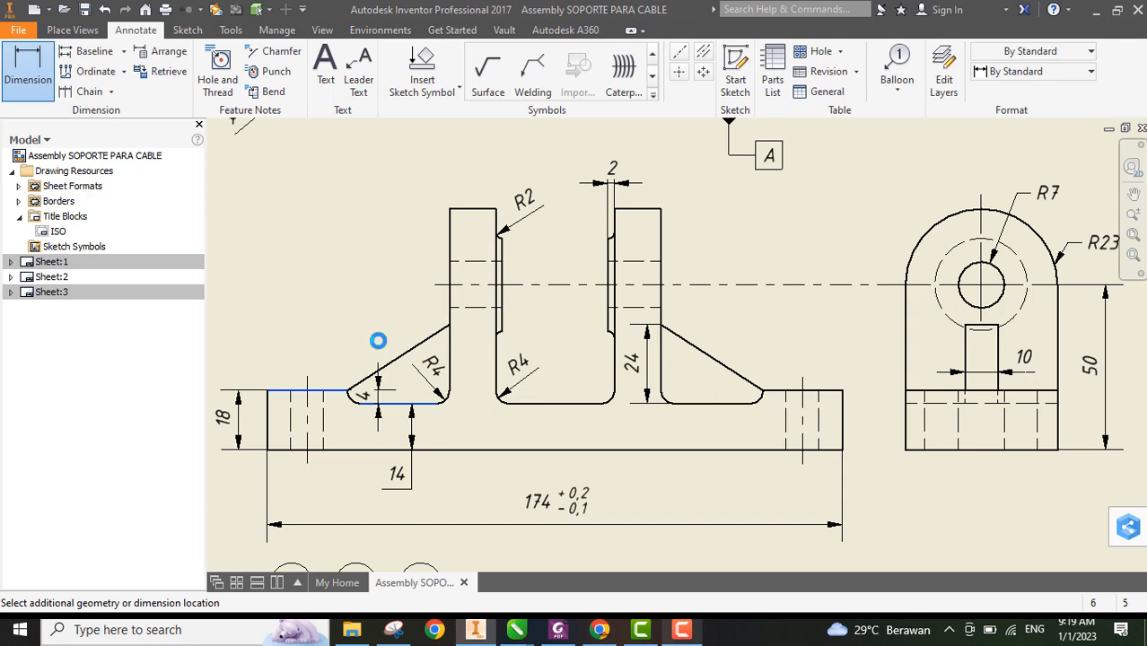
pyautogui.click(426, 424)
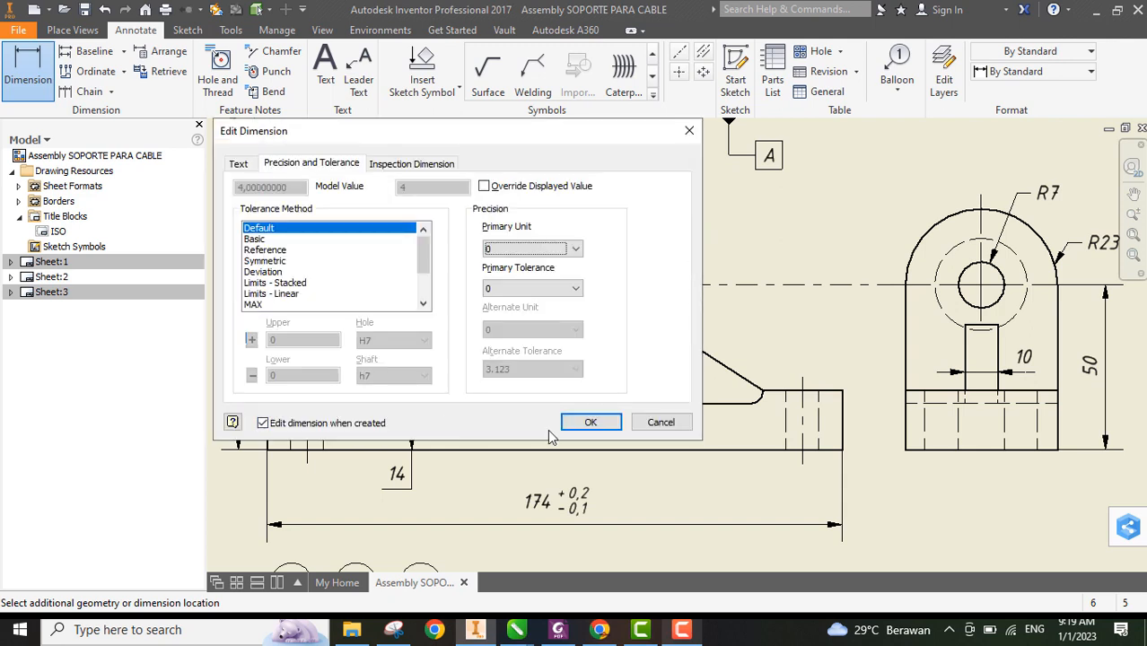
pyautogui.click(586, 417)
pyautogui.press('Escape')
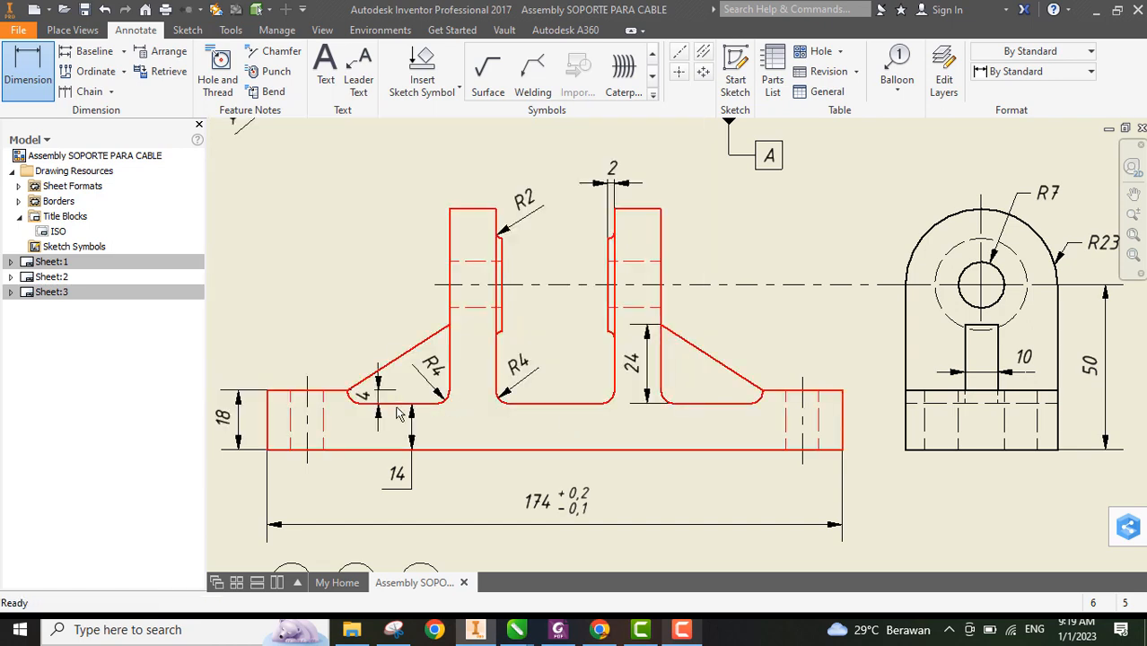
pyautogui.click(377, 400)
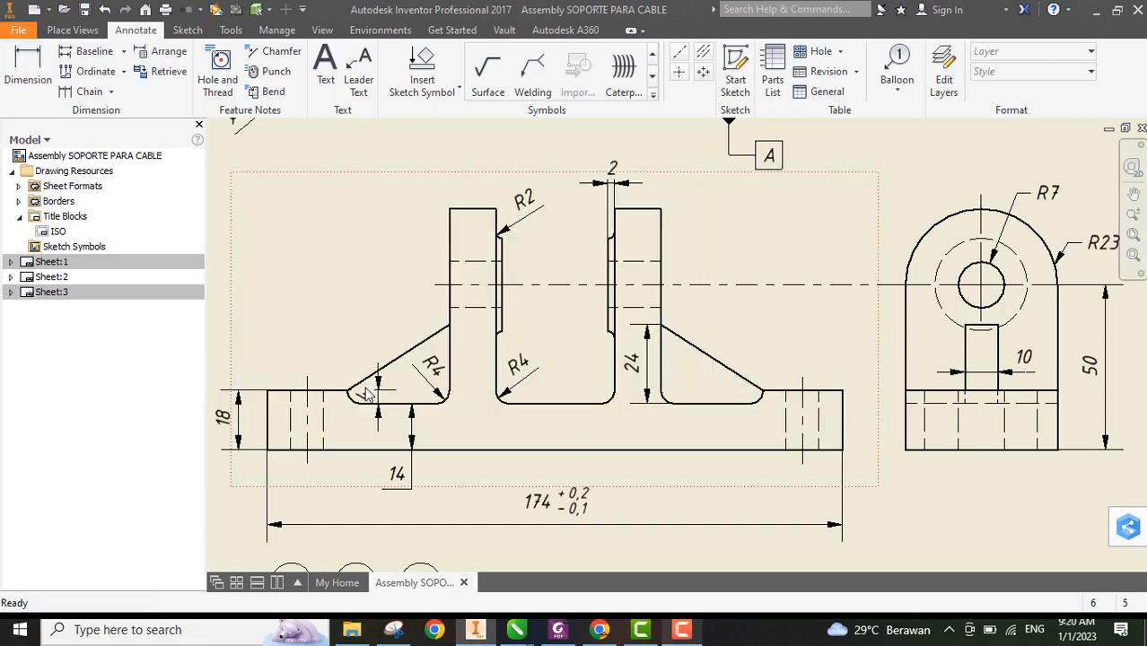
pyautogui.moveTo(378, 406); pyautogui.dragTo(353, 364)
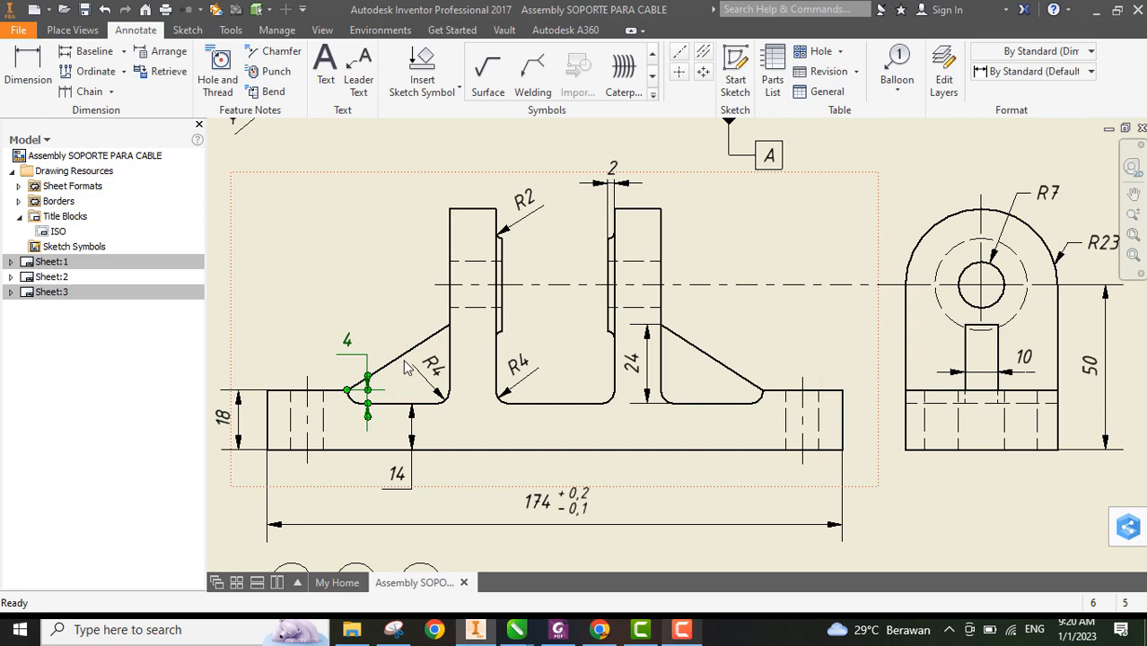
pyautogui.click(518, 540)
pyautogui.scroll(3, 551, 473)
pyautogui.scroll(-3, 577, 459)
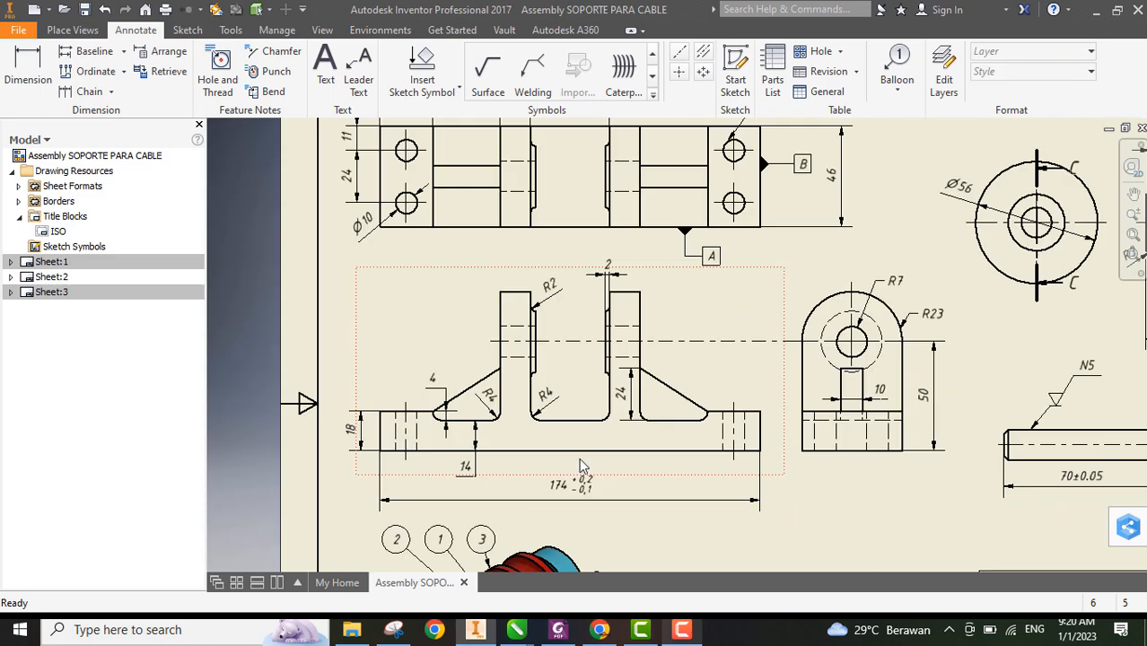
pyautogui.scroll(2, 583, 467)
pyautogui.scroll(-4, 593, 460)
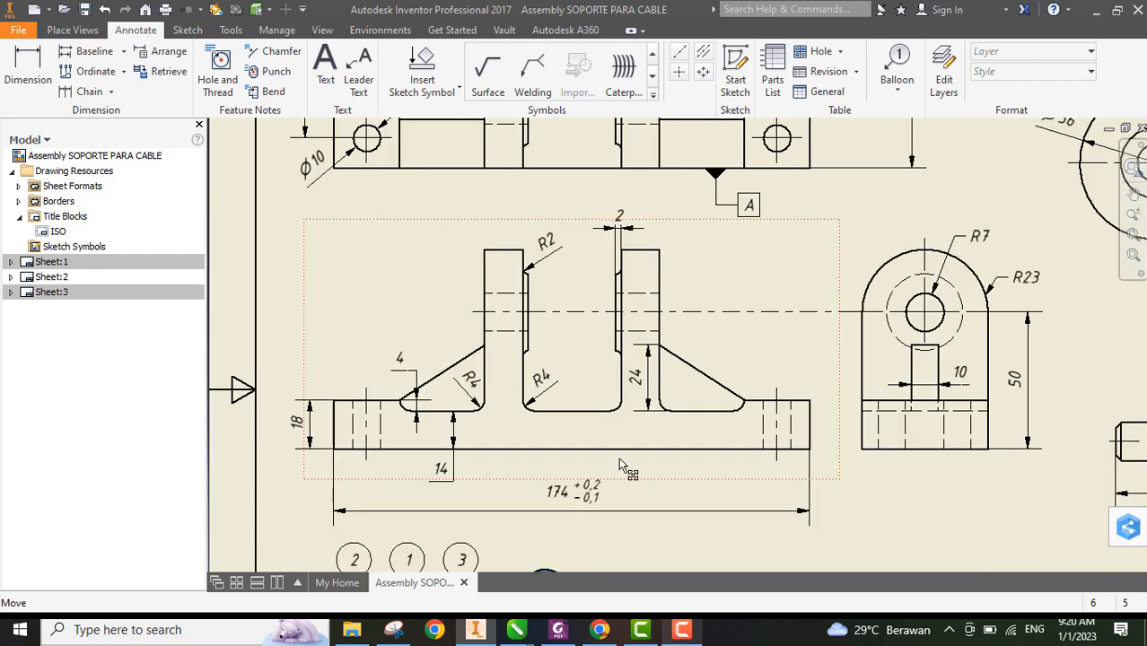
pyautogui.moveTo(600, 445); pyautogui.dragTo(530, 425, button='middle')
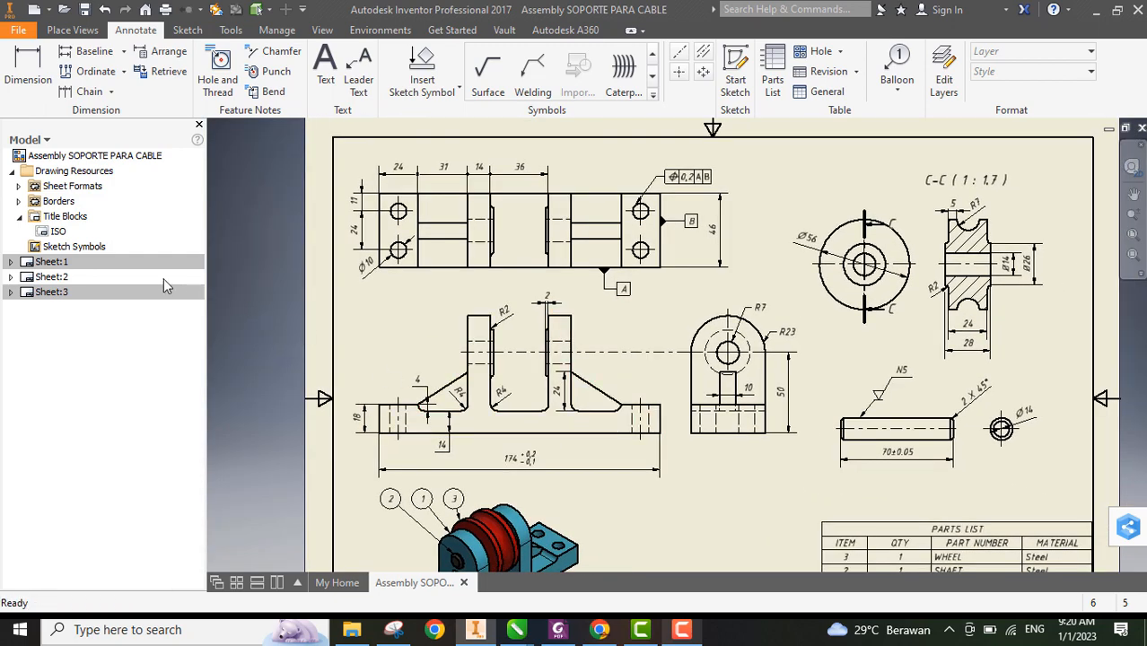
# Activate Sheet:3 and delete the misplaced balloon overlapping the wheel's upper edge in section view D-D
pyautogui.doubleClick(51, 277)
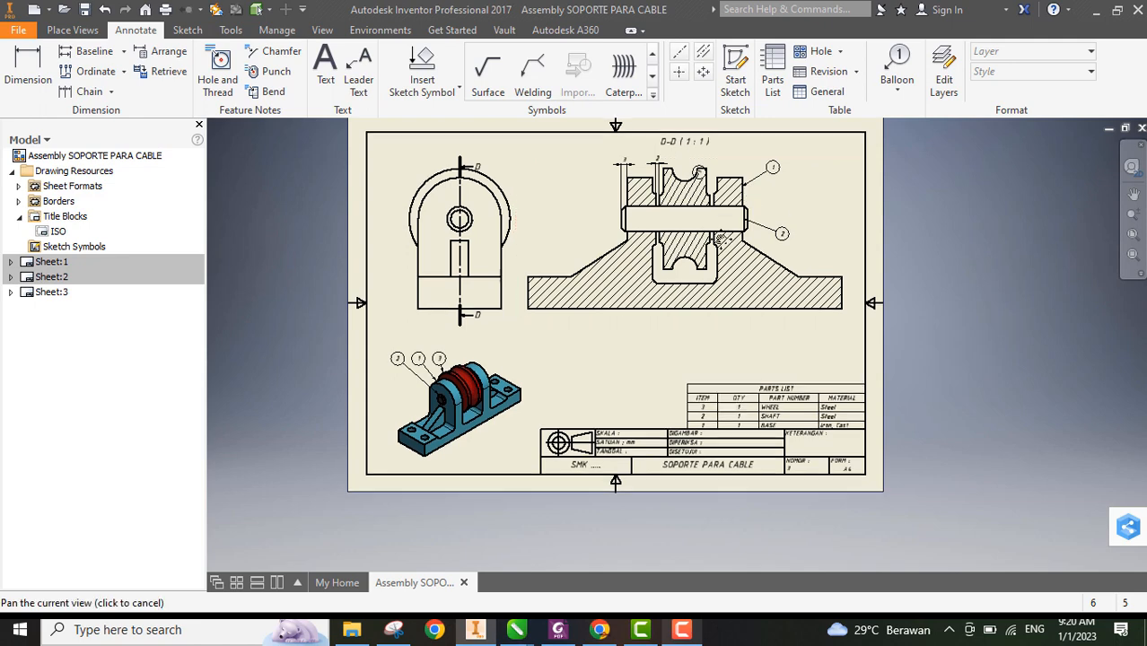
pyautogui.scroll(-5, 750, 205)
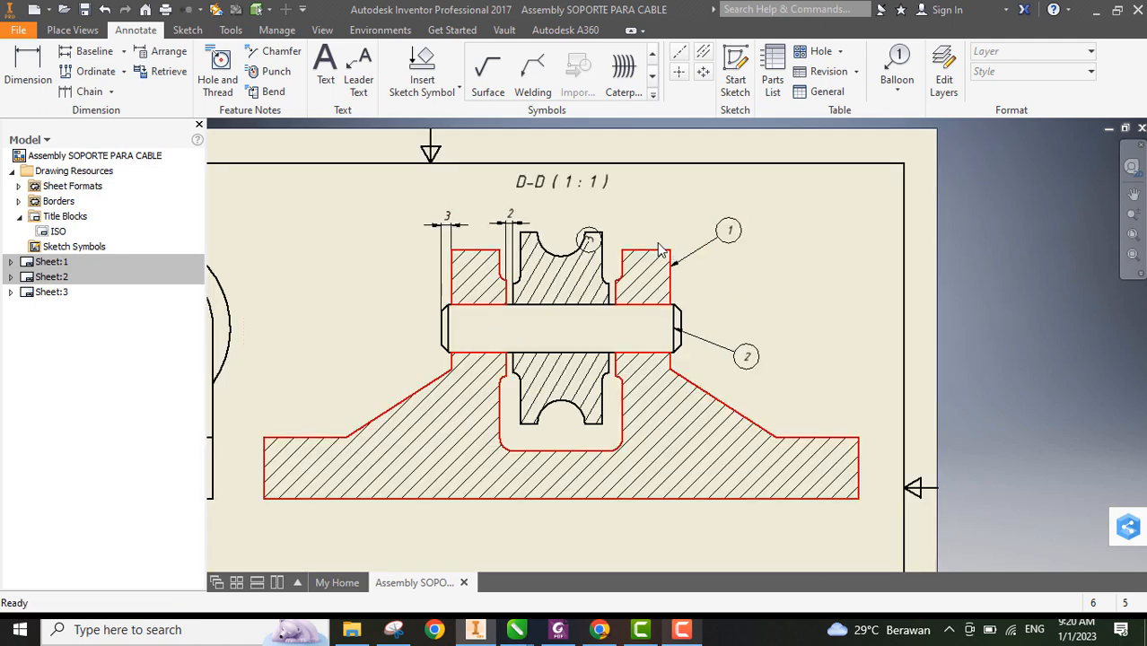
pyautogui.scroll(-3, 606, 244)
pyautogui.scroll(3, 606, 251)
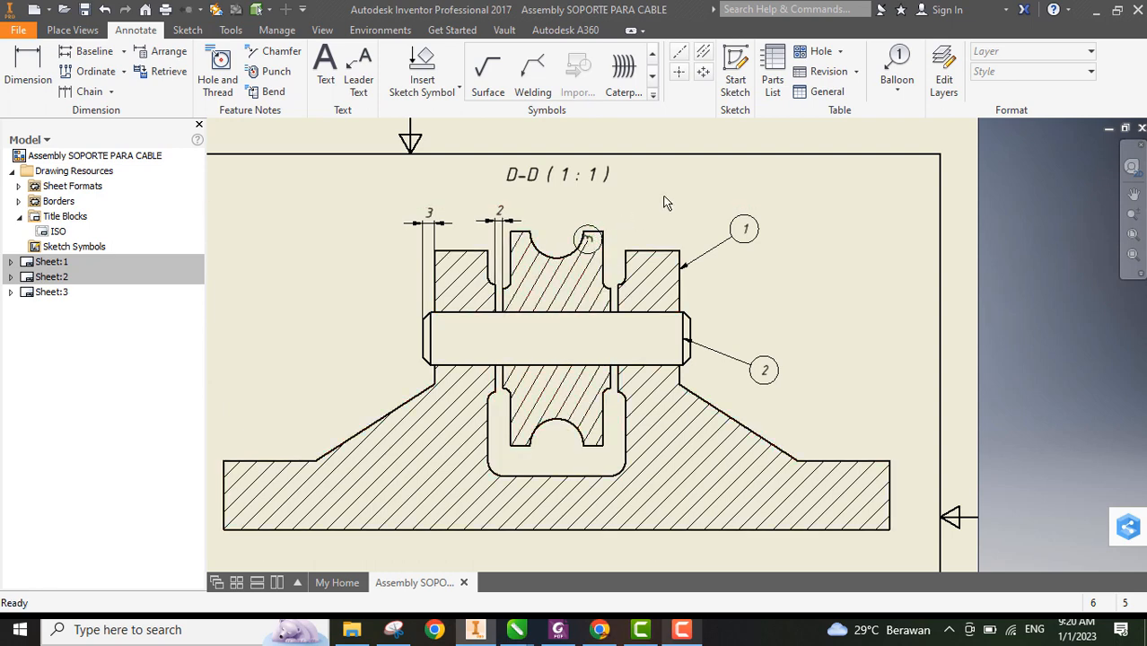
pyautogui.click(598, 229)
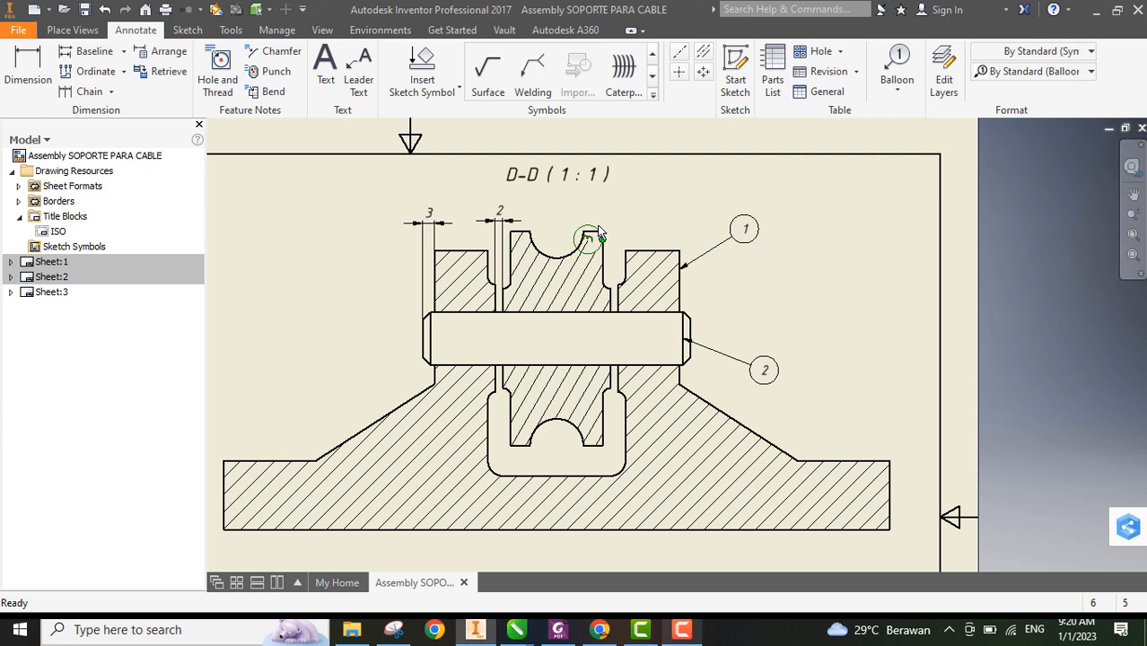
pyautogui.press('Delete')
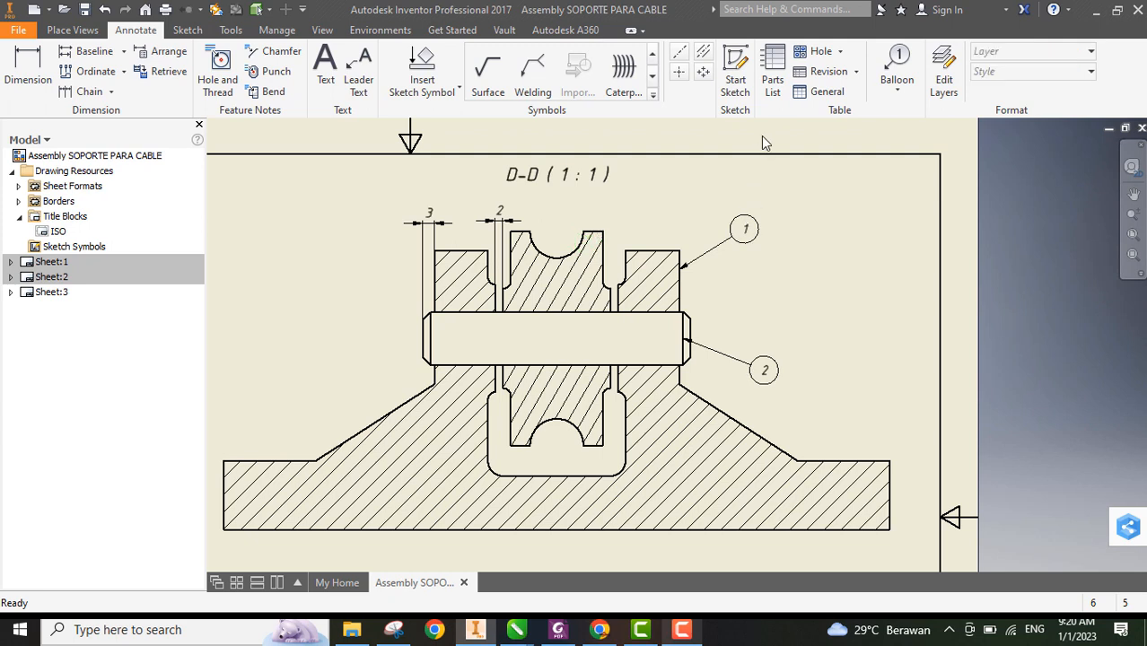
# Add a balloon to the wheel in section view D-D, placing it above and beside the wheel's upper corner
pyautogui.click(894, 89)
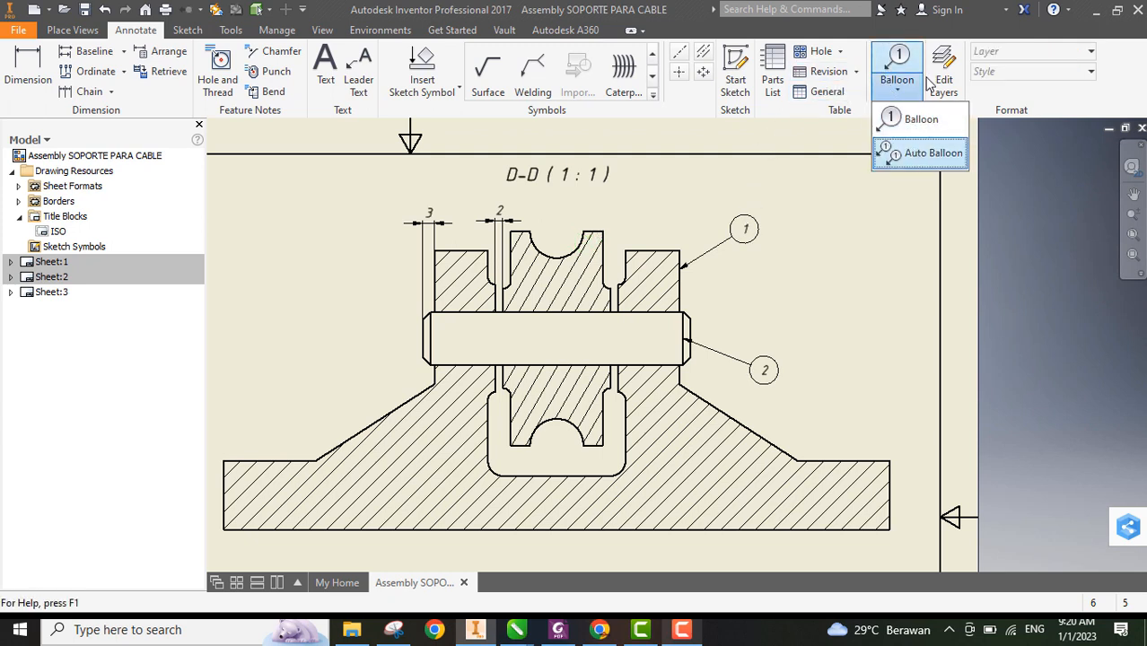
pyautogui.click(919, 119)
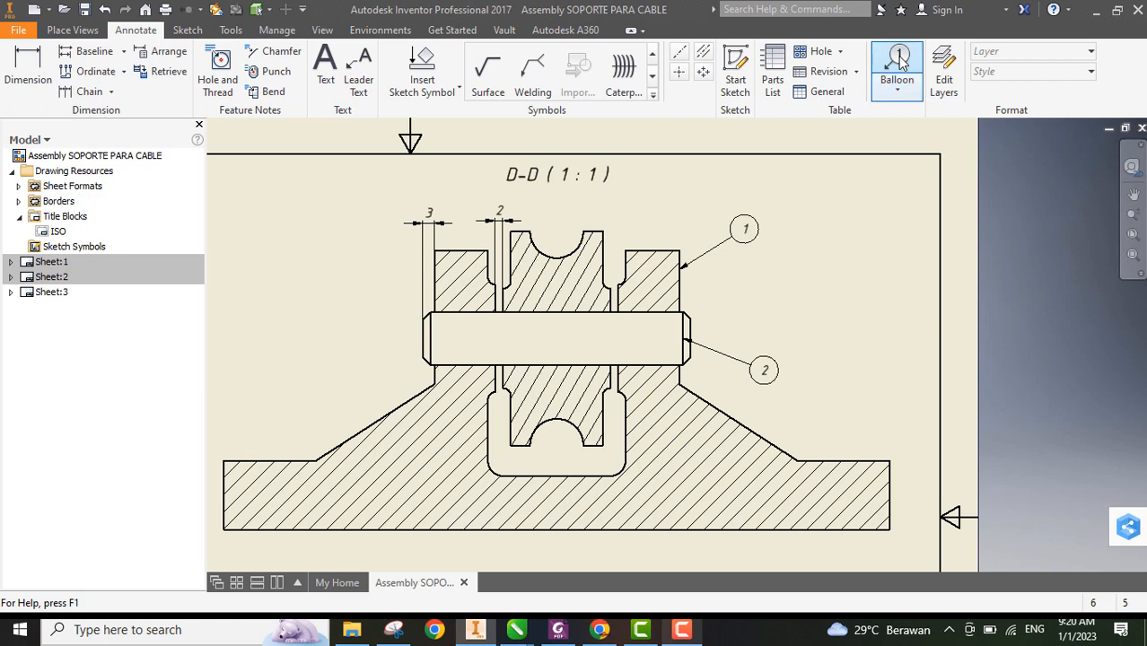
pyautogui.click(606, 235)
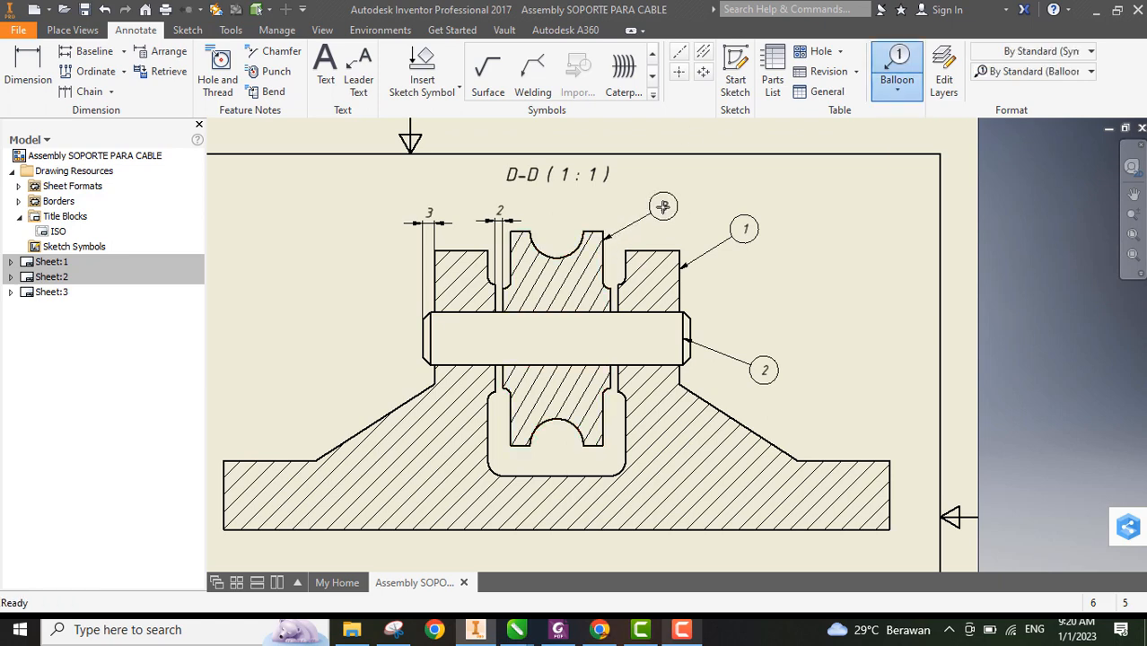
pyautogui.rightClick(663, 207)
pyautogui.click(724, 211)
pyautogui.scroll(3, 729, 209)
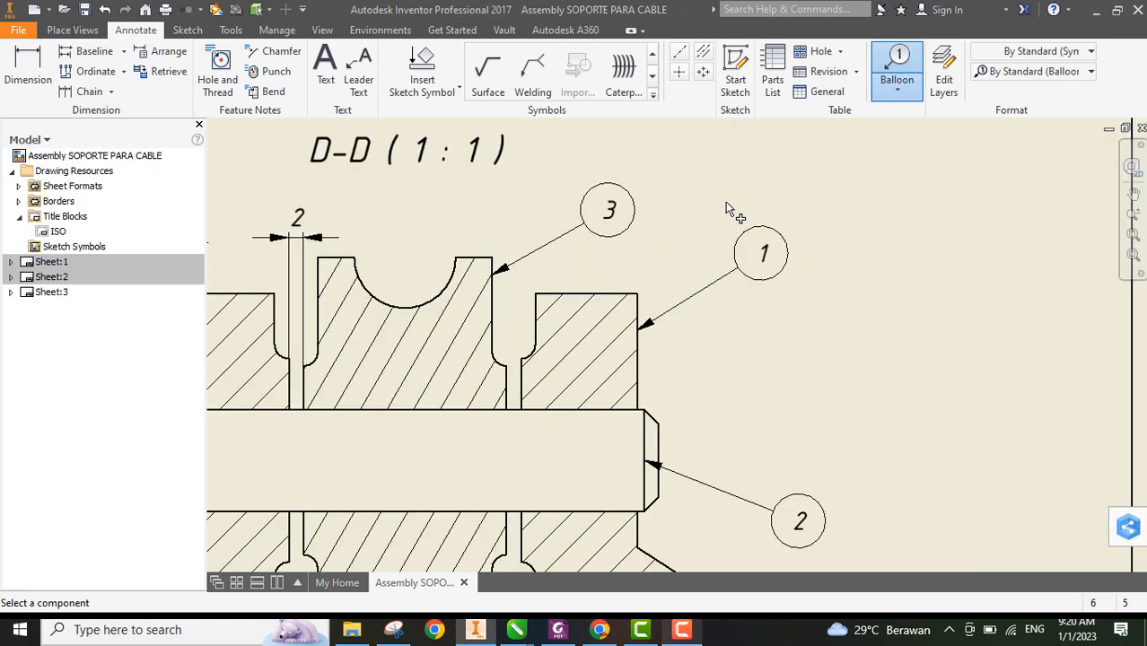
# Compare the balloons in section view D-D with the parts list, look over the whole sheet, and end the Balloon command
pyautogui.scroll(3, 729, 211)
pyautogui.scroll(-4, 730, 215)
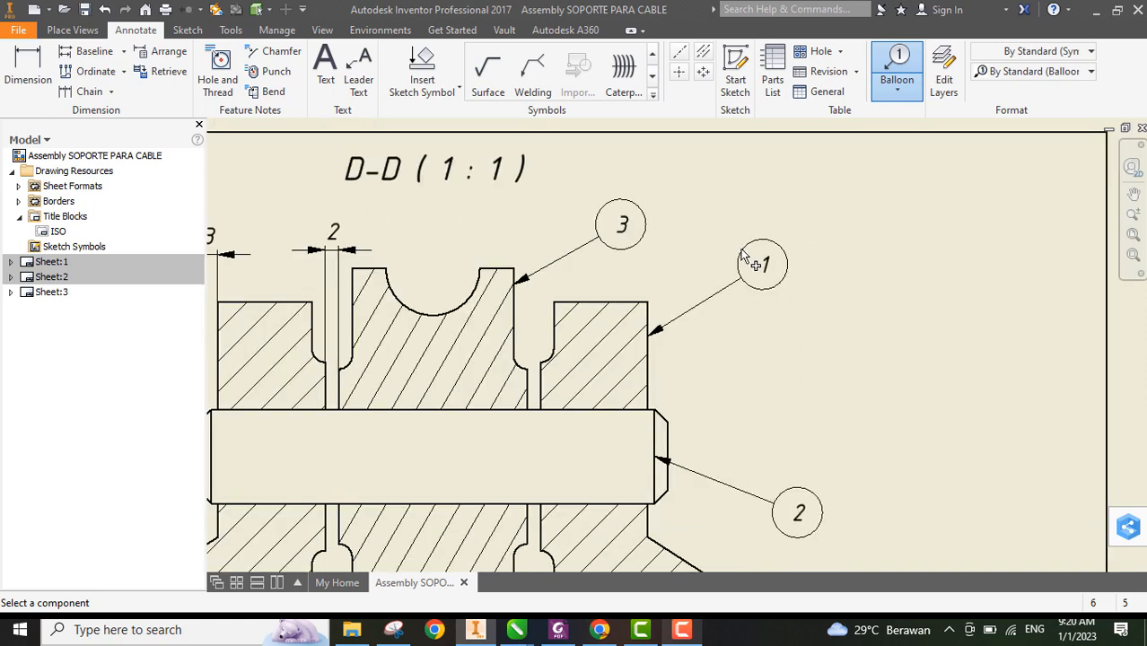
pyautogui.scroll(-4, 742, 254)
pyautogui.moveTo(722, 449)
pyautogui.mouseDown(button='middle')
pyautogui.moveTo(697, 314)
pyautogui.moveTo(721, 387)
pyautogui.mouseUp(button='middle')
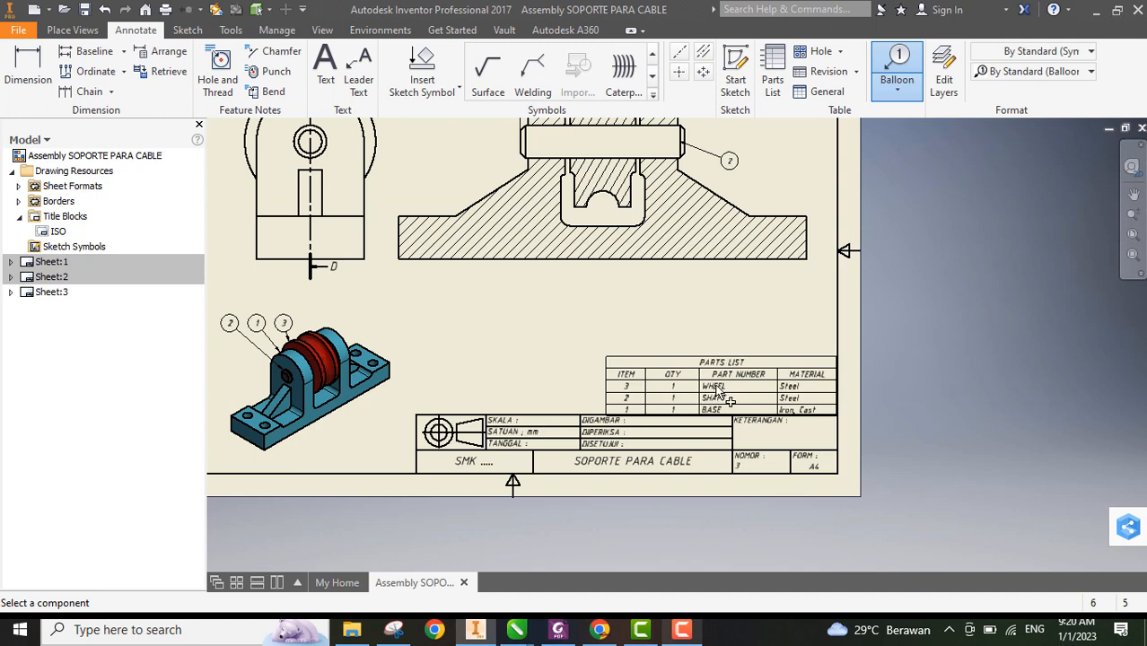
pyautogui.moveTo(651, 256); pyautogui.dragTo(660, 349, button='middle')
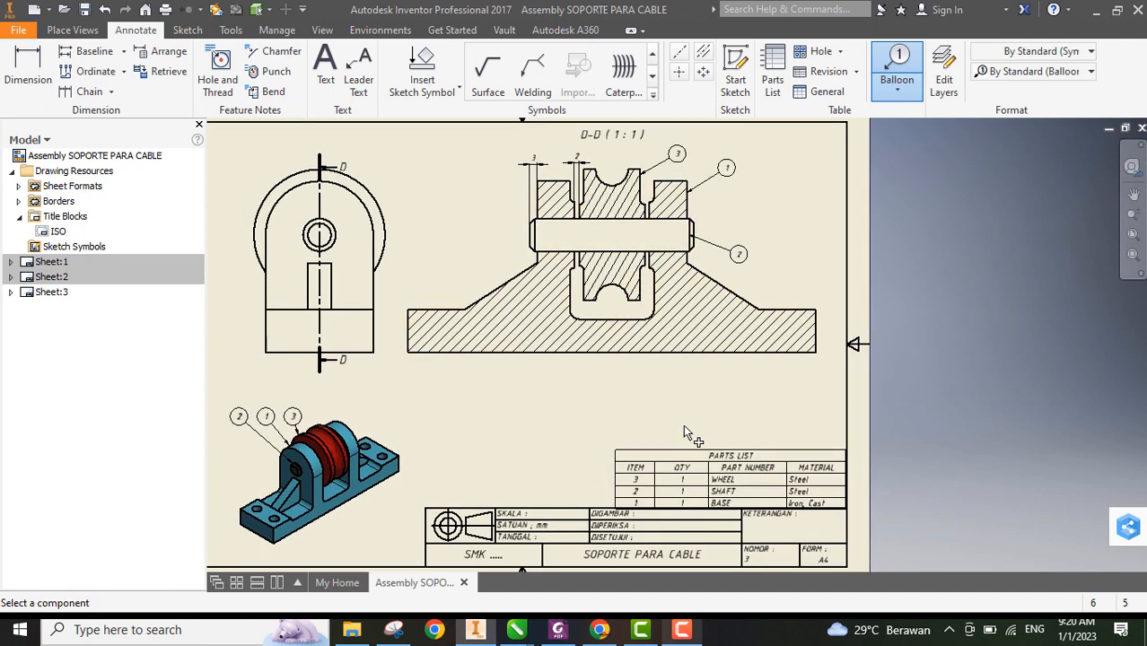
pyautogui.scroll(-5, 699, 422)
pyautogui.scroll(5, 698, 421)
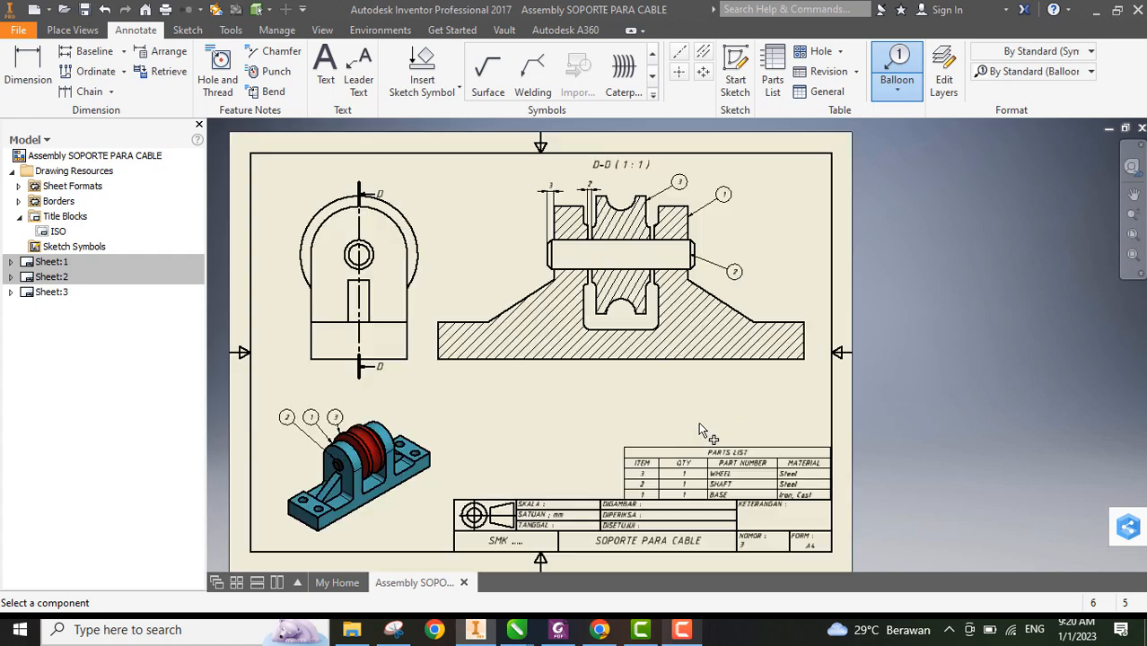
pyautogui.scroll(-2, 703, 408)
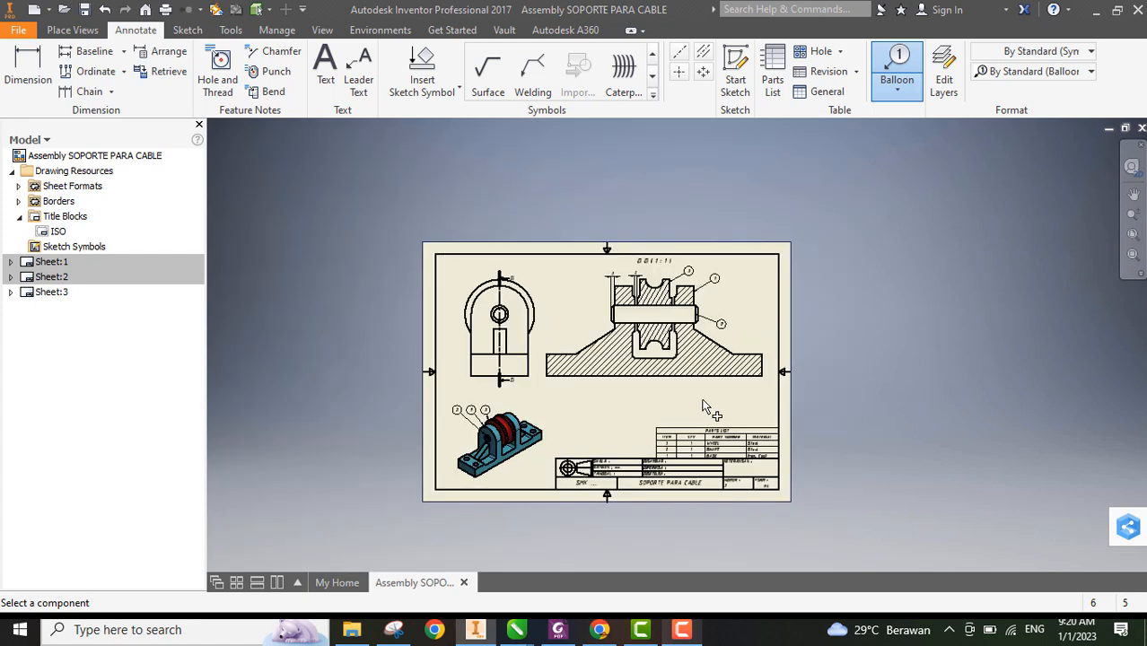
pyautogui.press('Escape')
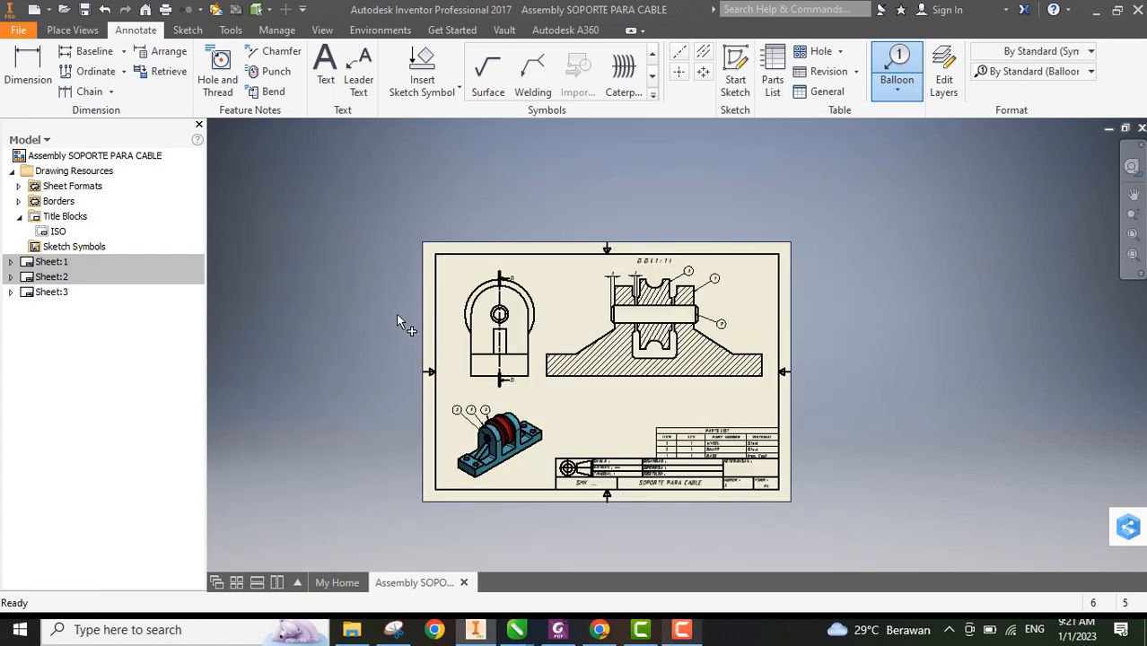
# Activate Sheet:1 and review its annotated isometric views of the base, wheel and shaft
pyautogui.doubleClick(50, 261)
pyautogui.scroll(-3, 470, 292)
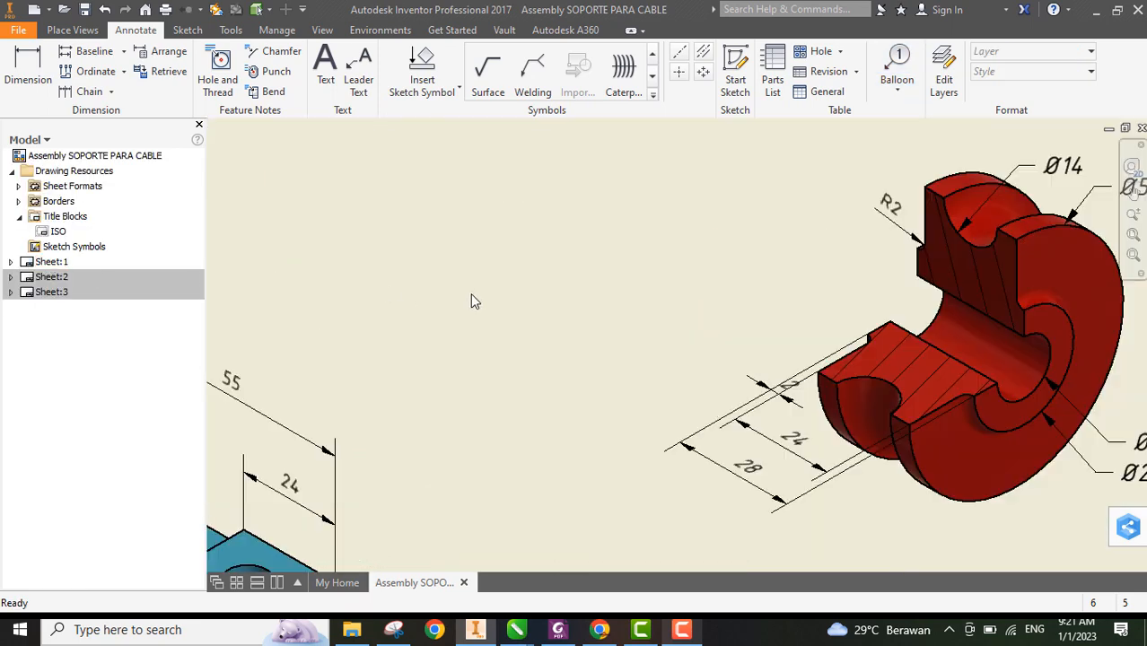
pyautogui.scroll(-3, 487, 309)
pyautogui.scroll(8, 503, 323)
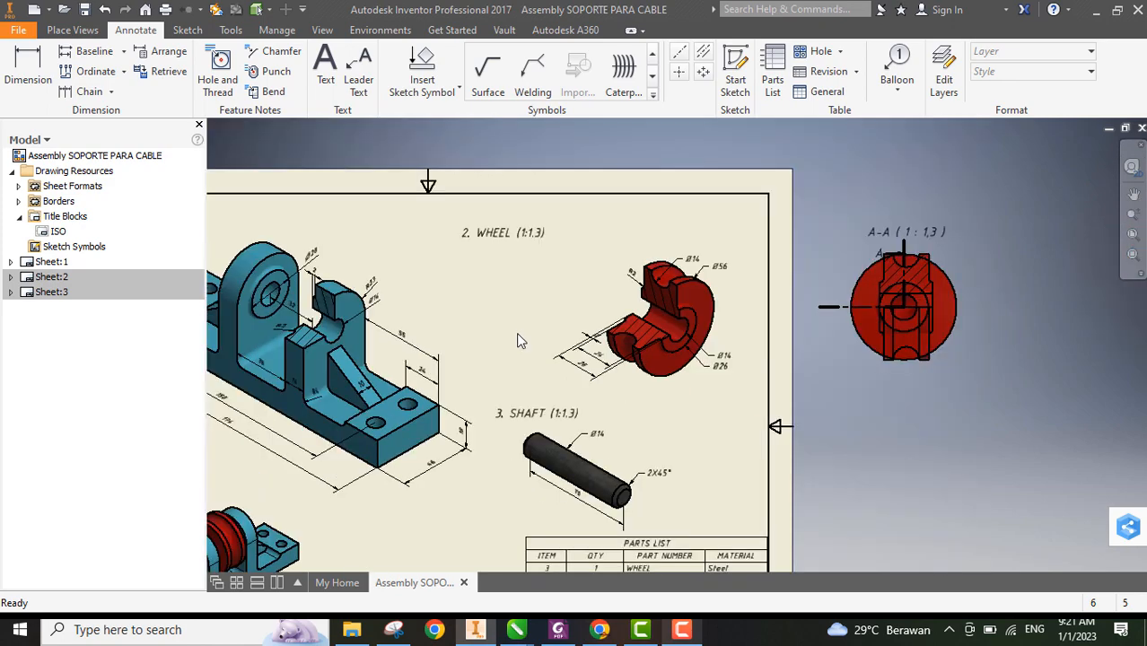
pyautogui.scroll(-2, 517, 336)
pyautogui.scroll(5, 517, 336)
pyautogui.scroll(-3, 510, 369)
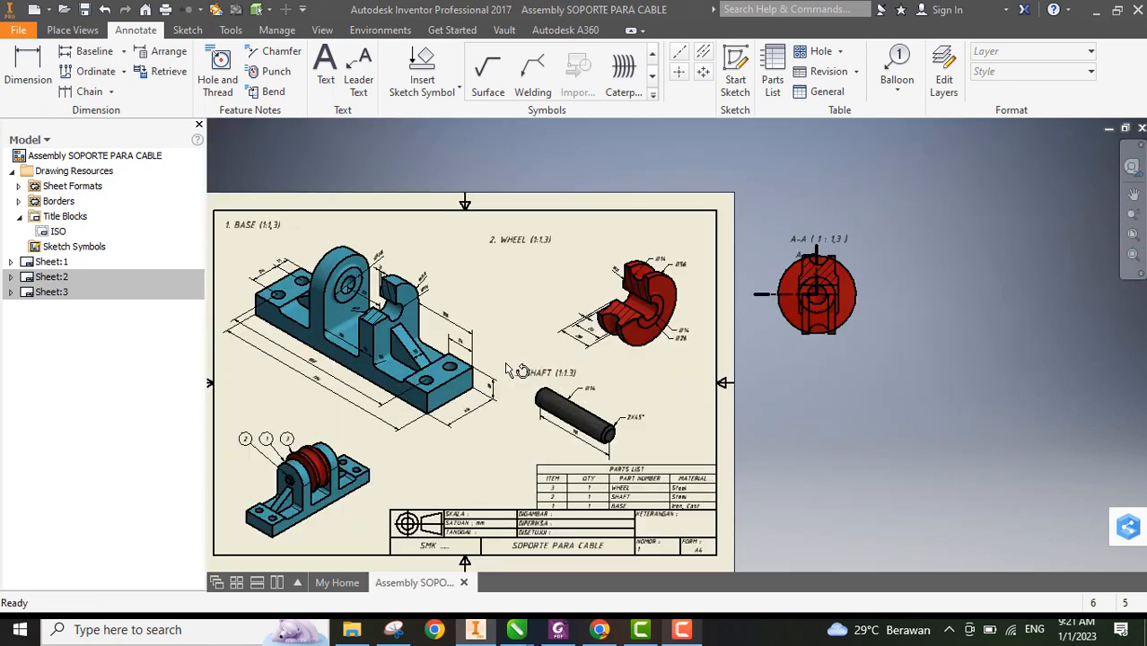
pyautogui.moveTo(509, 345); pyautogui.dragTo(636, 311, button='middle')
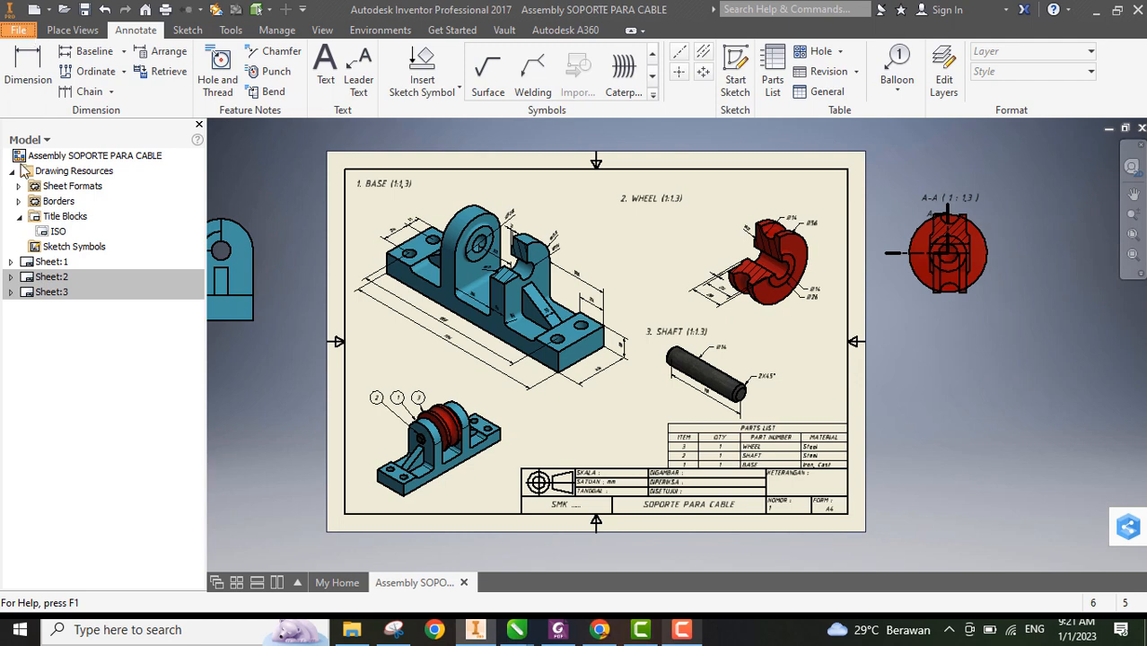
# Export the drawing as a PDF file named SOPORTE PARA CABLE in the LATIHAN SOAL folder
pyautogui.hotkey('alt', 'f')
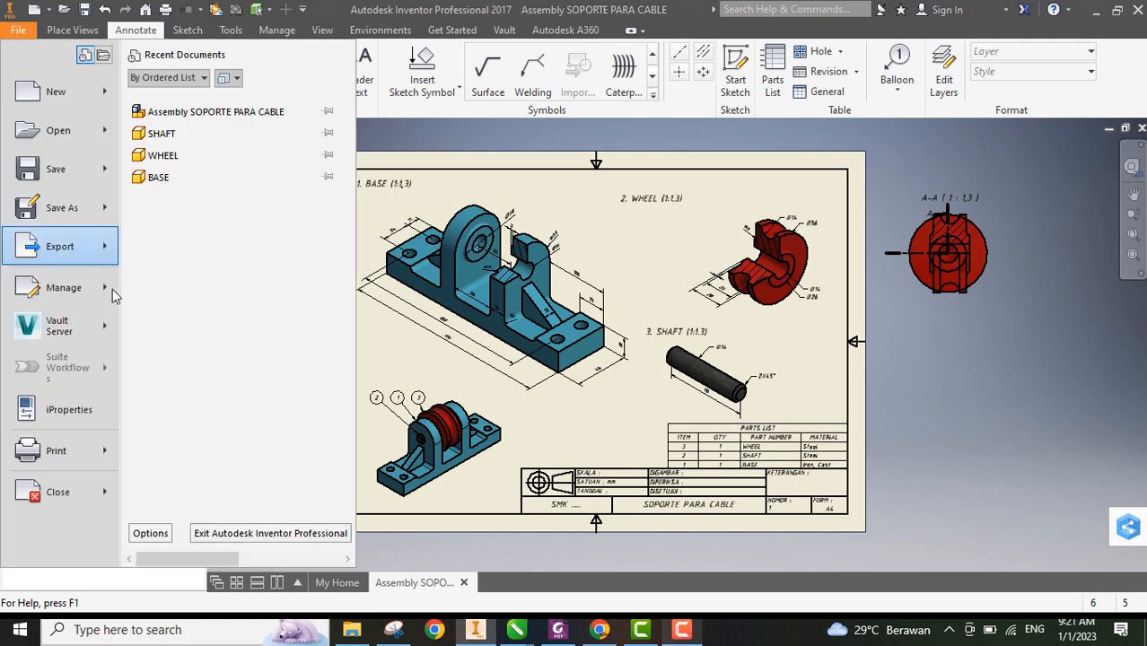
pyautogui.click(72, 257)
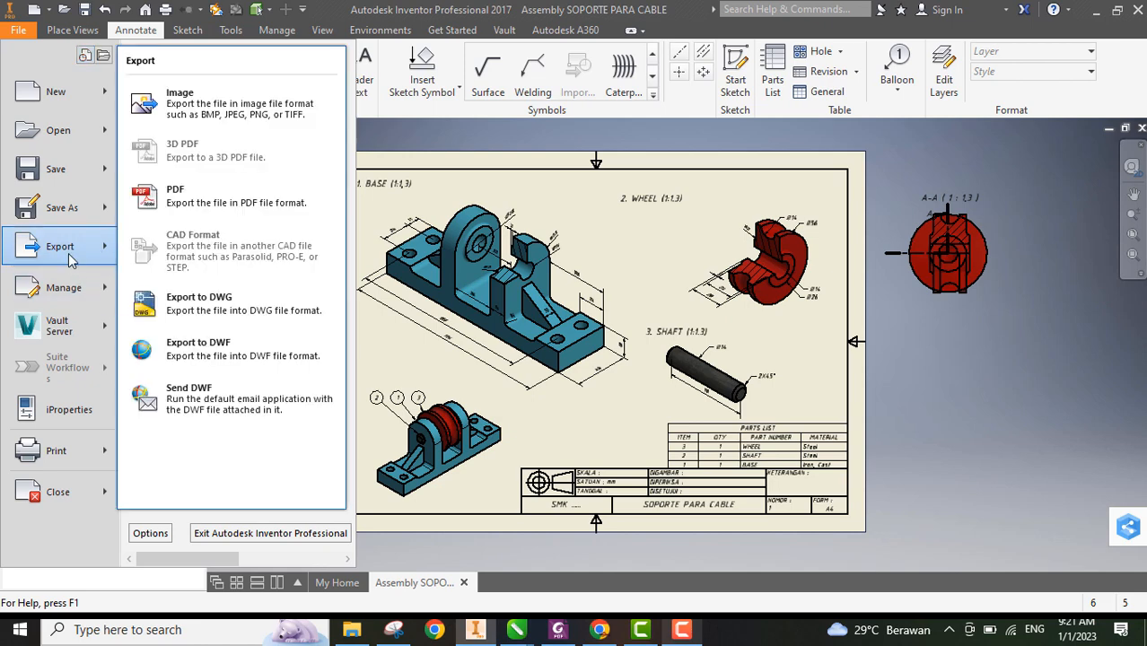
pyautogui.click(196, 204)
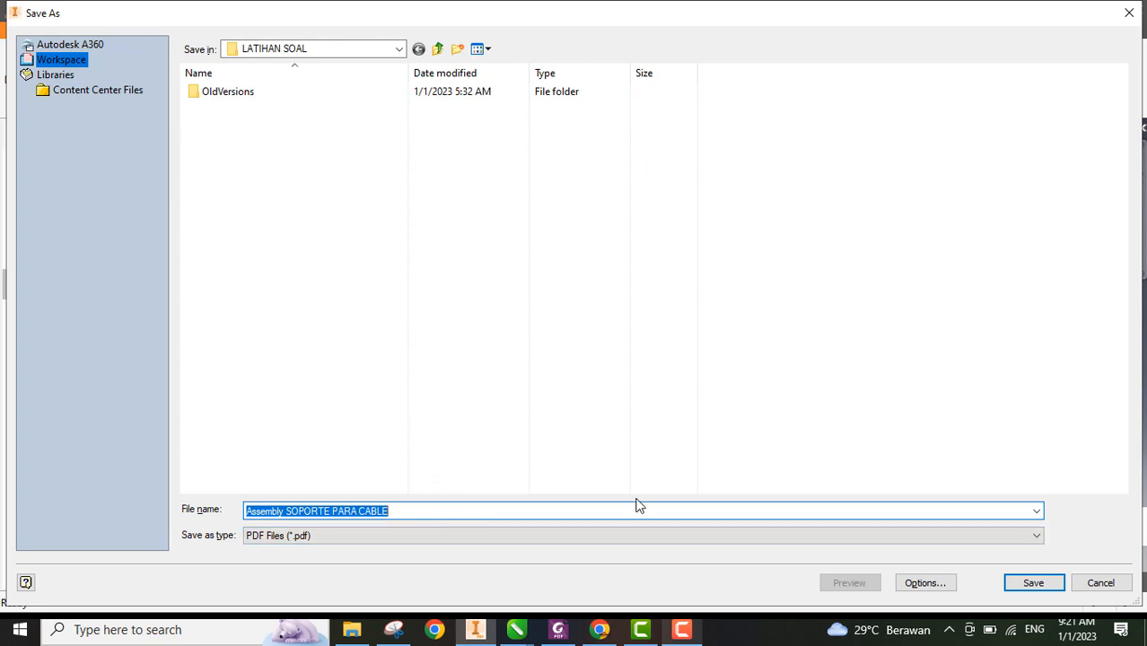
pyautogui.click(291, 511)
pyautogui.press('BackSpace')
pyautogui.press('BackSpace')
pyautogui.press('BackSpace')
pyautogui.press('BackSpace')
pyautogui.press('BackSpace')
pyautogui.press('BackSpace')
pyautogui.press('BackSpace')
pyautogui.press('BackSpace')
pyautogui.press('BackSpace')
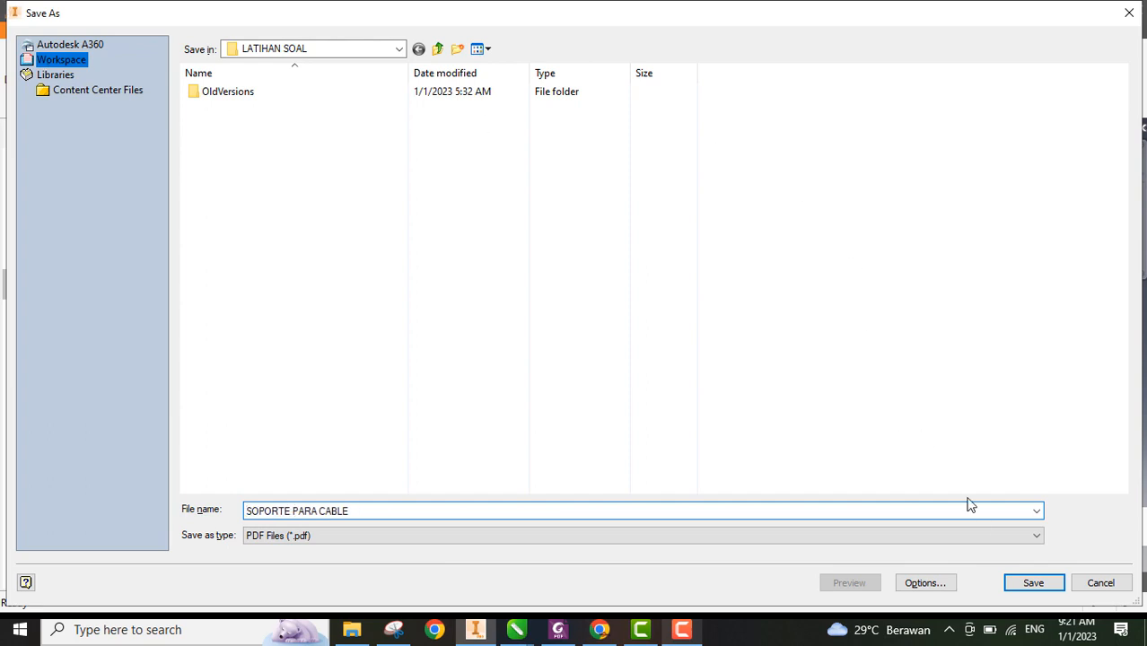
pyautogui.click(1031, 583)
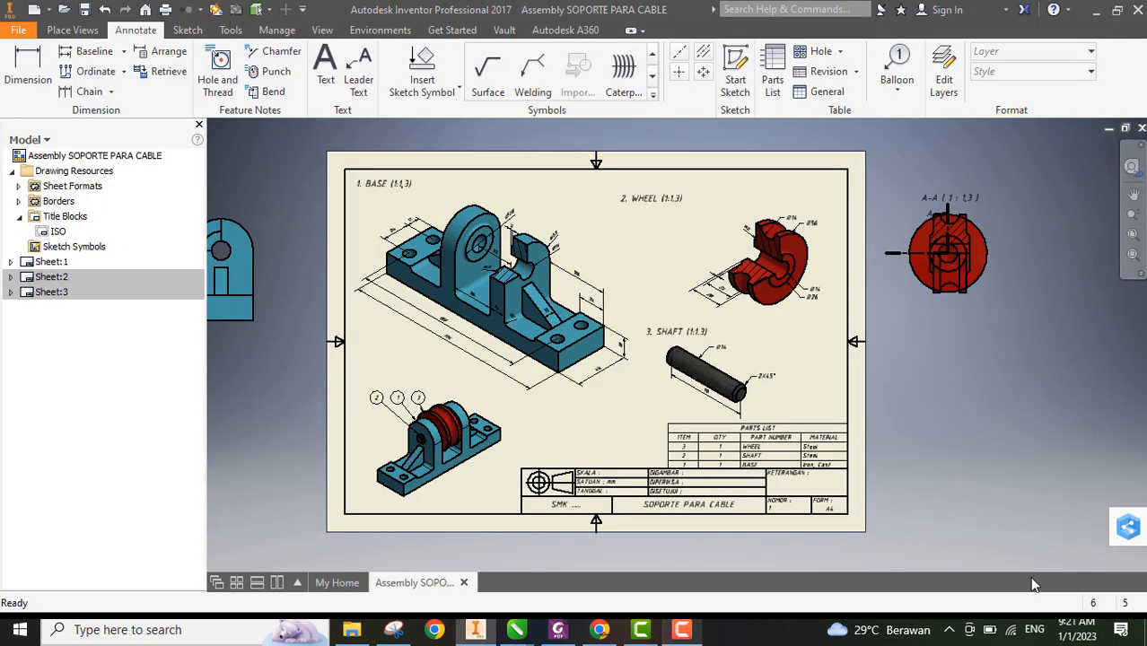